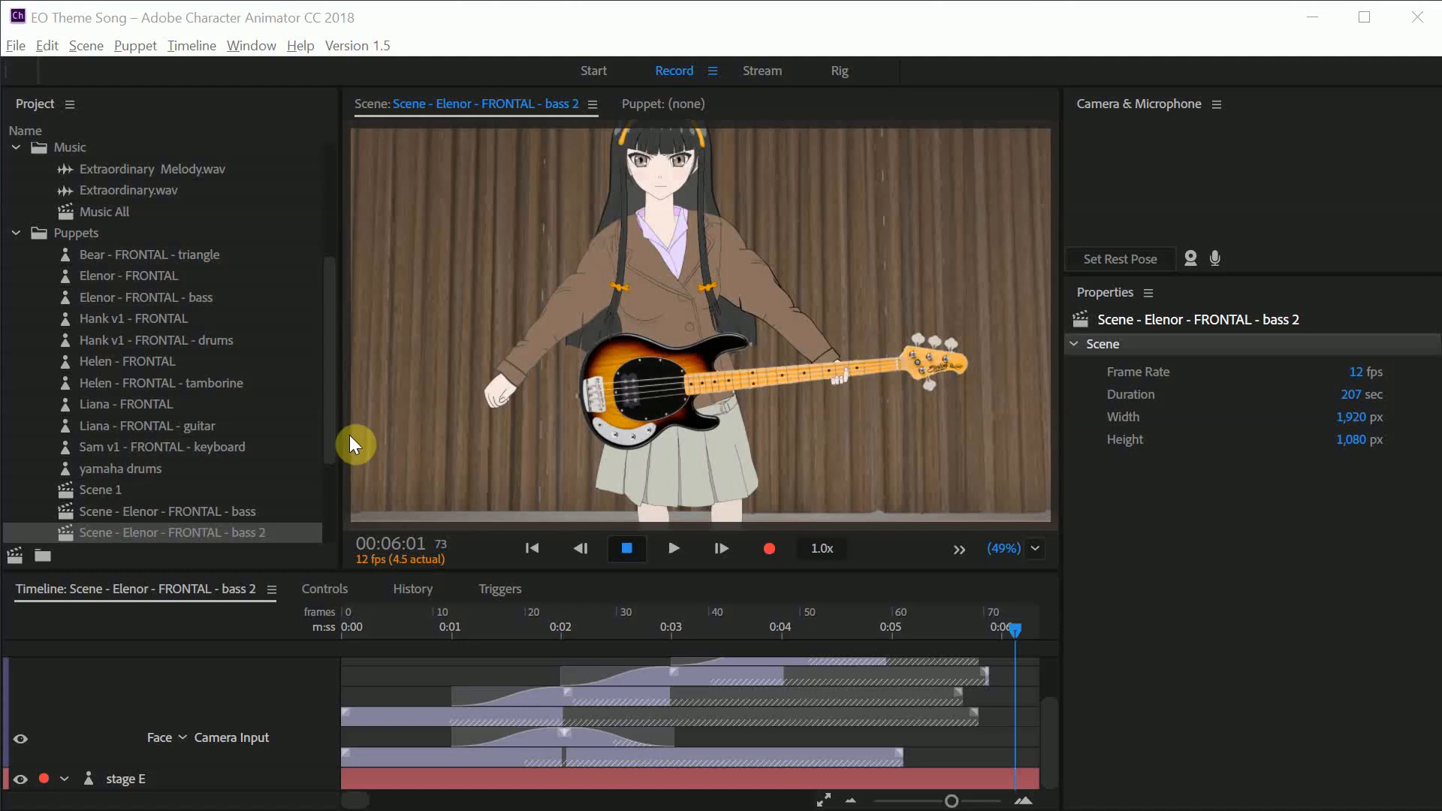
Add Extraordinary.wav to the bass 2 scene's timeline, starting at 0:00 above the stage E track.
click(147, 534)
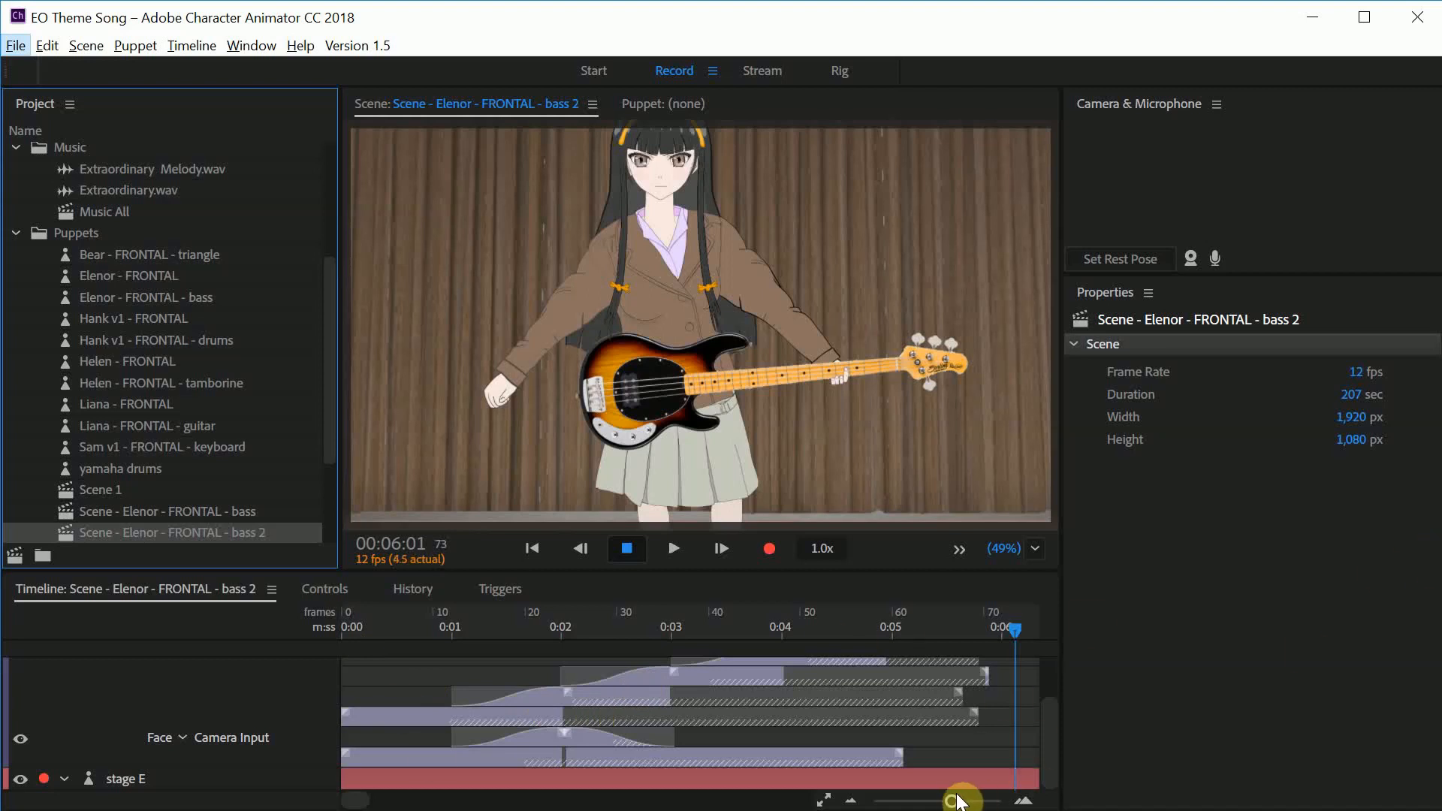
drag(951, 801, 982, 803)
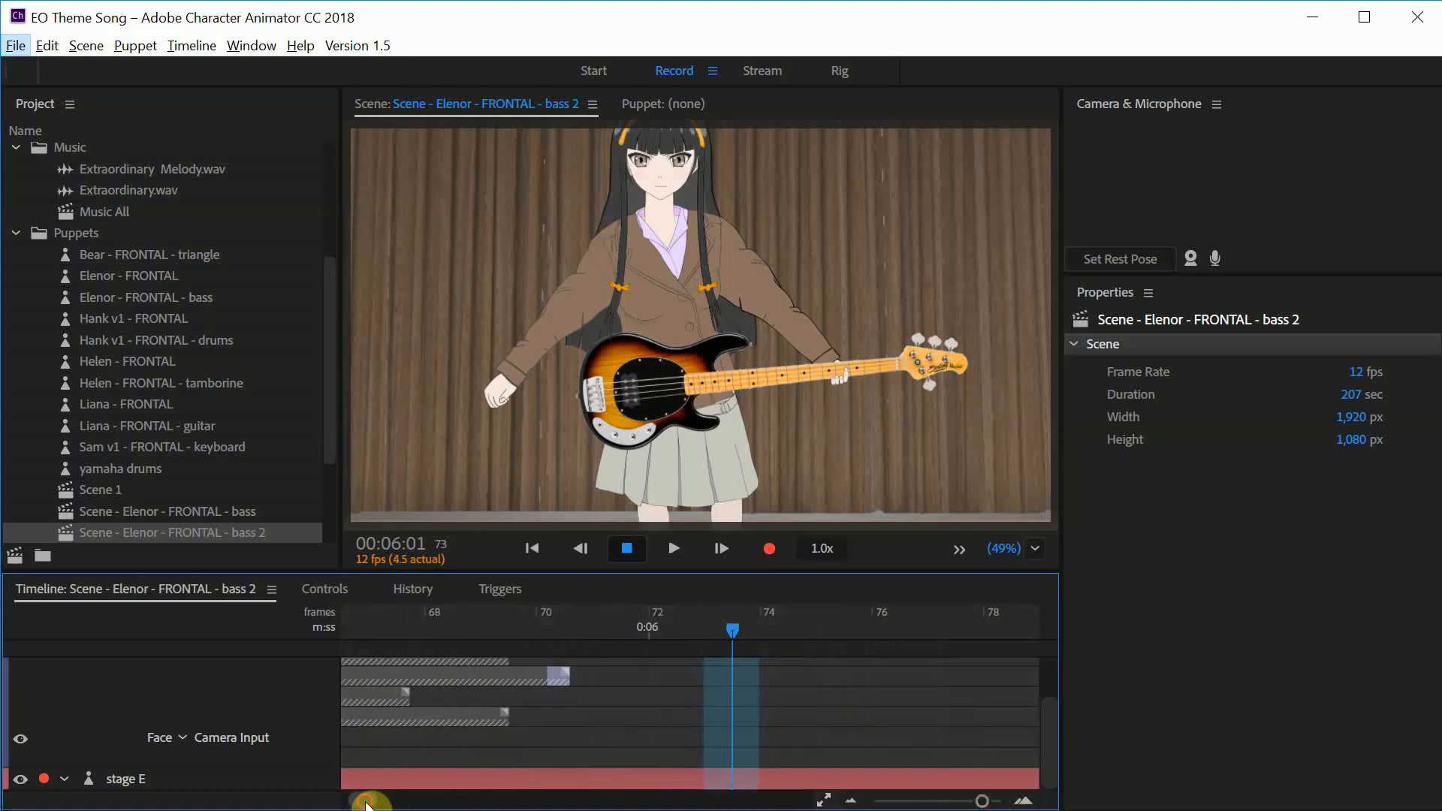
drag(368, 801, 323, 807)
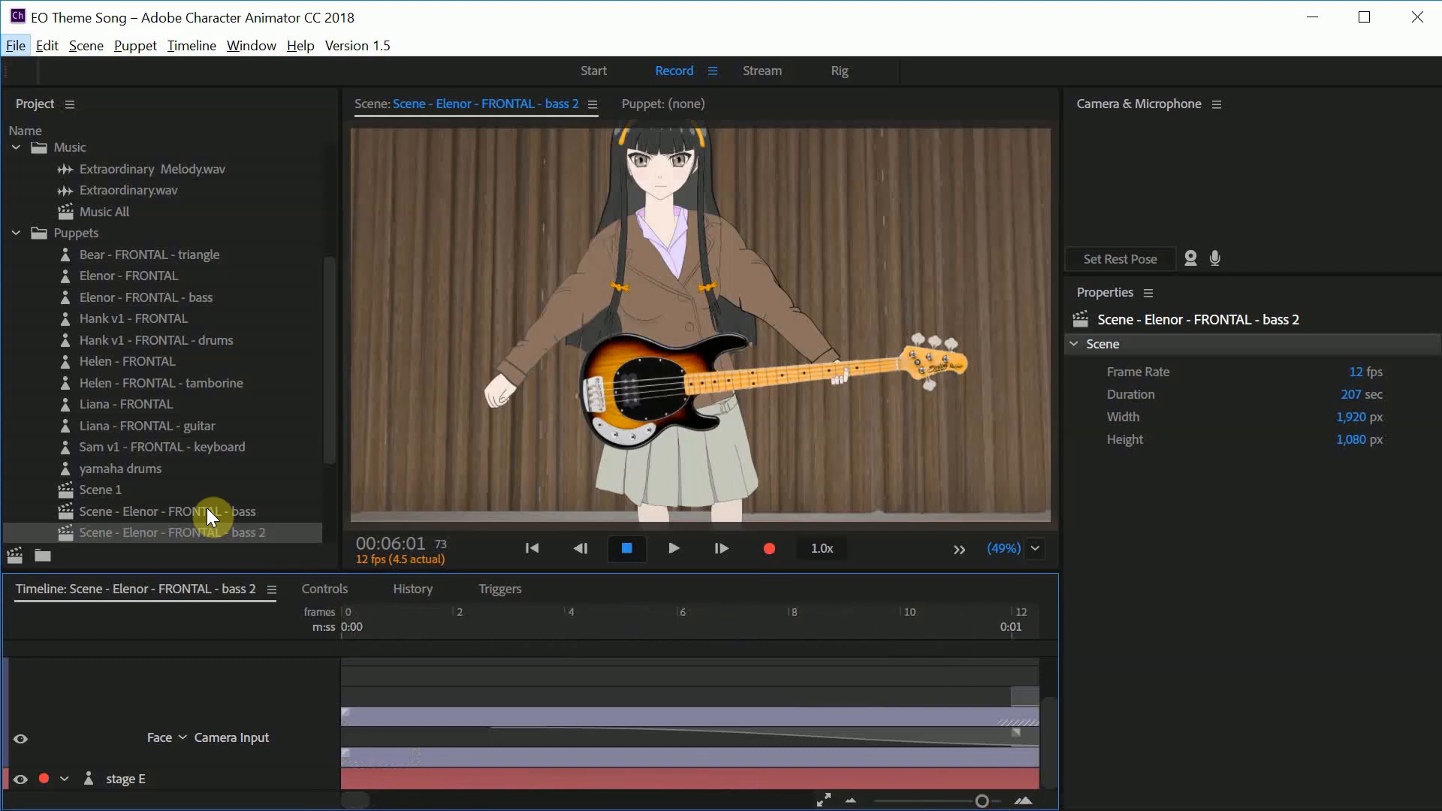
drag(131, 194, 717, 780)
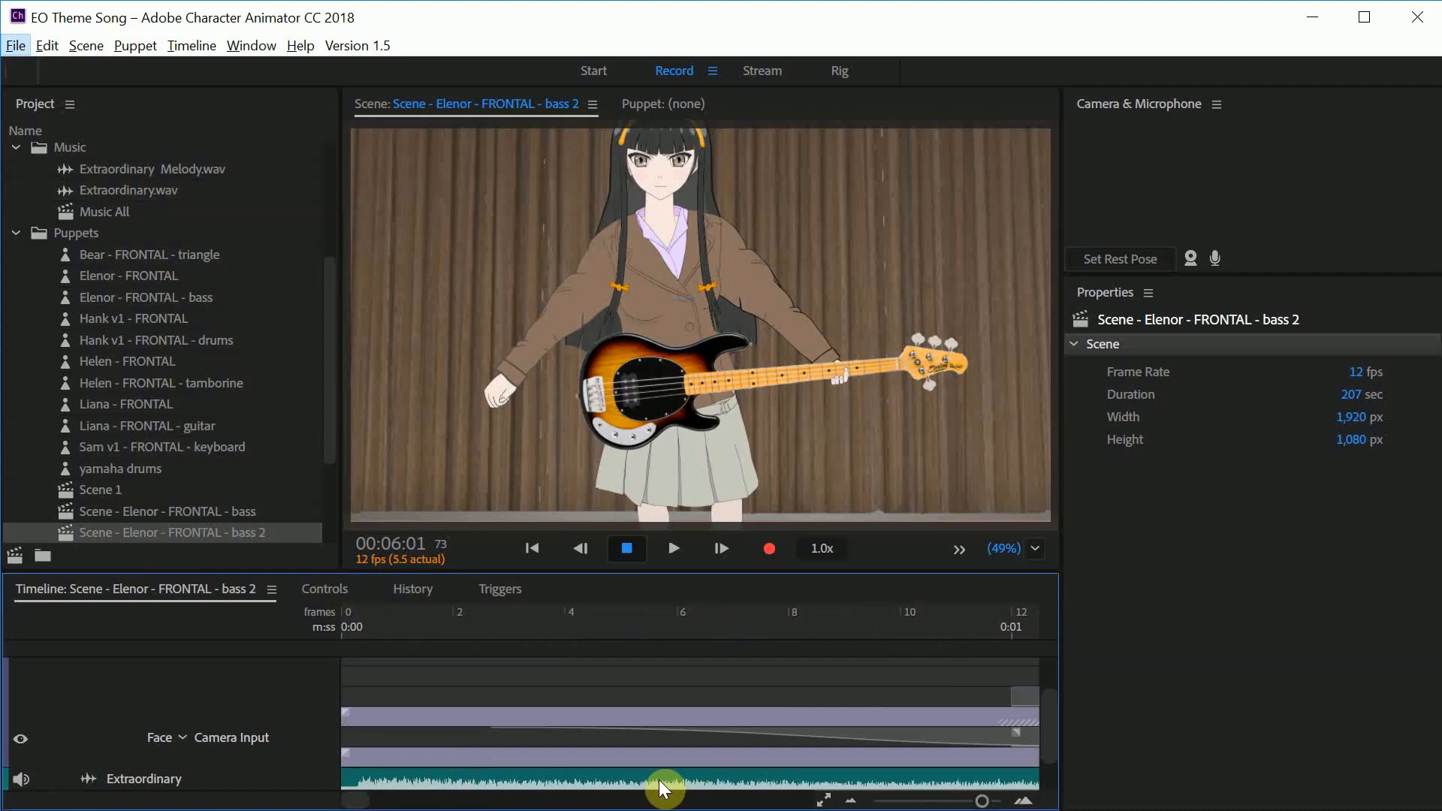
Play and scrub the scene between about 0:01 and 0:02 to find where the music changes.
drag(982, 802, 952, 802)
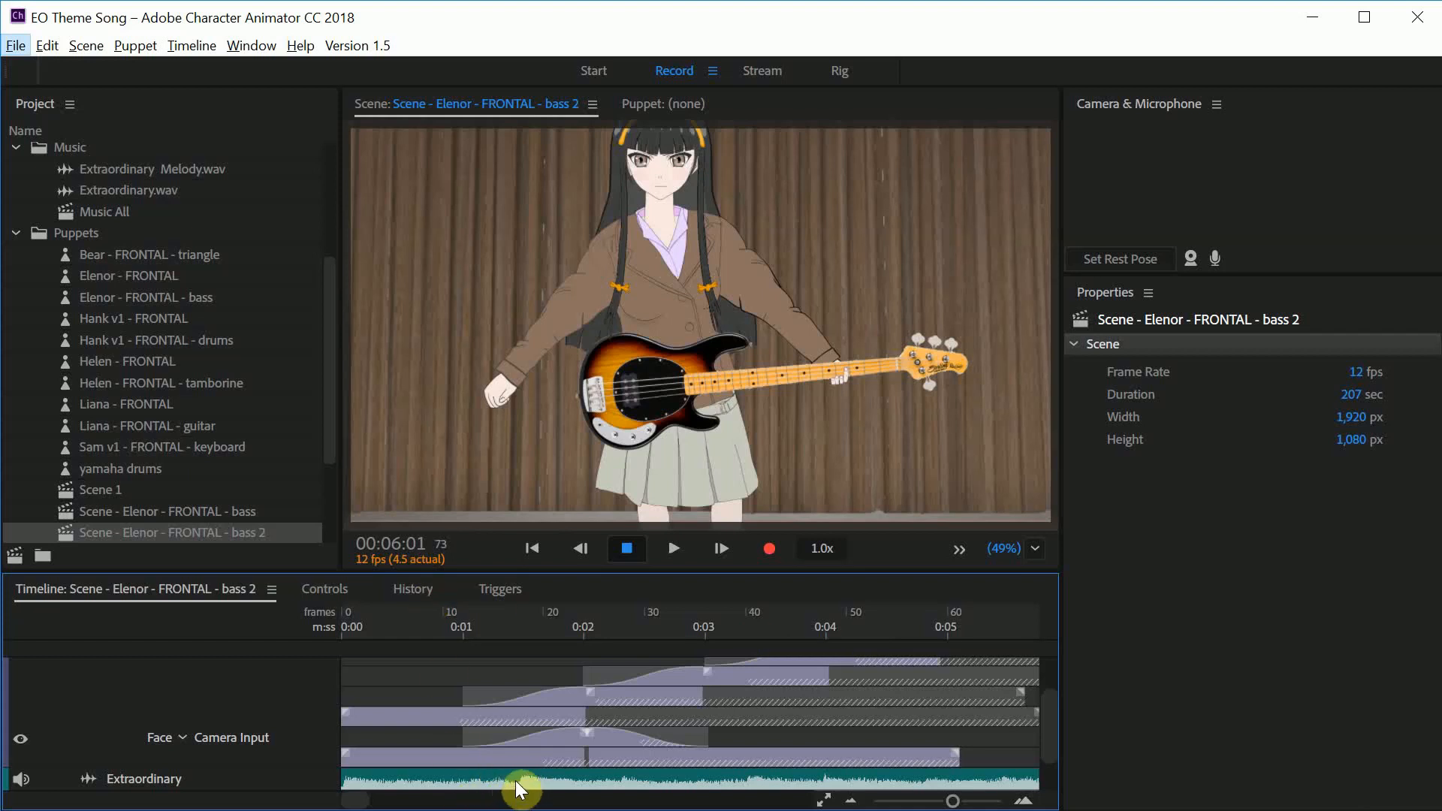
click(488, 593)
click(208, 599)
drag(546, 638, 442, 638)
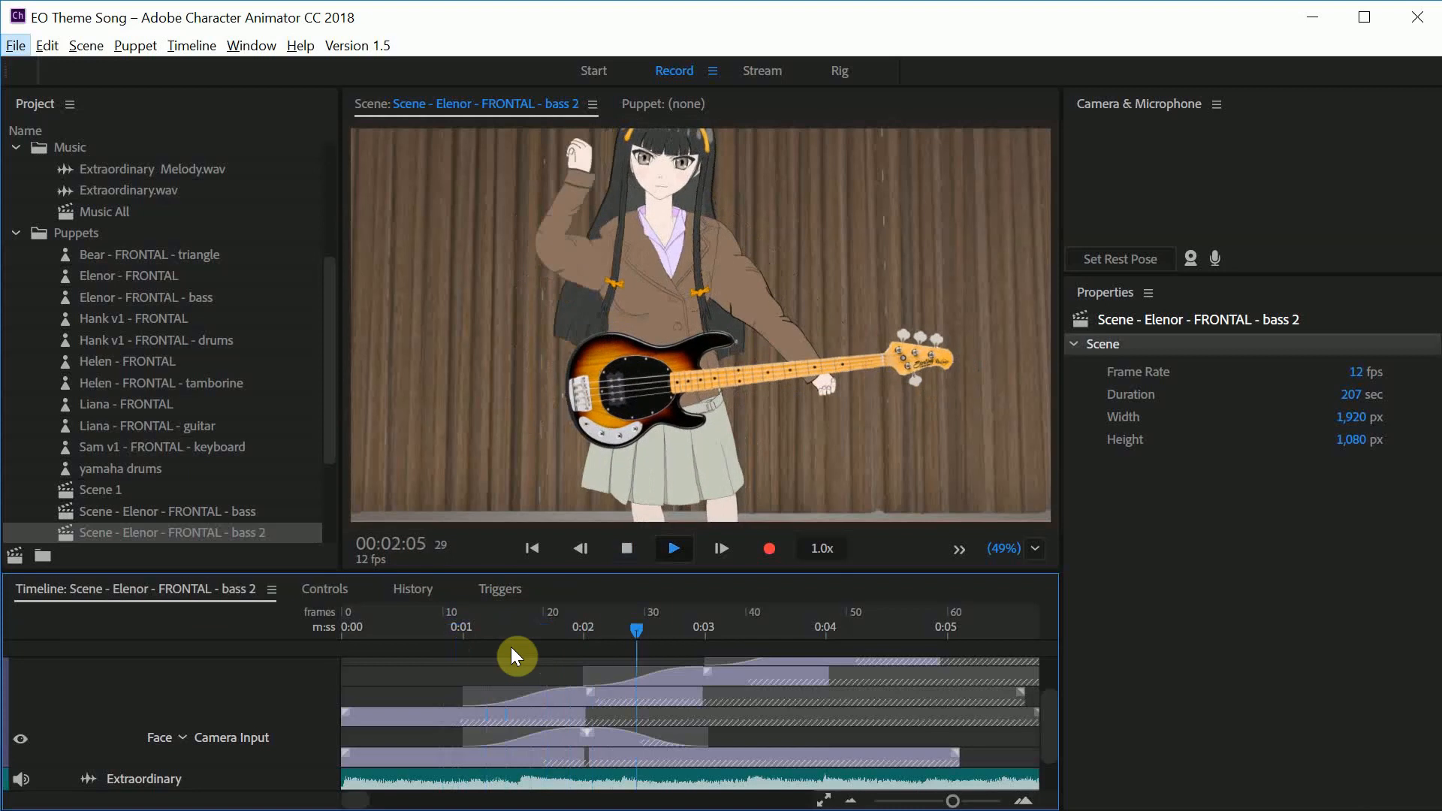
mouse_move(533, 633)
mouse_down()
mouse_move(496, 633)
mouse_move(563, 633)
mouse_move(524, 633)
mouse_up()
Step back frame by frame to frame 16 to examine the audio around the music change.
drag(964, 803, 984, 802)
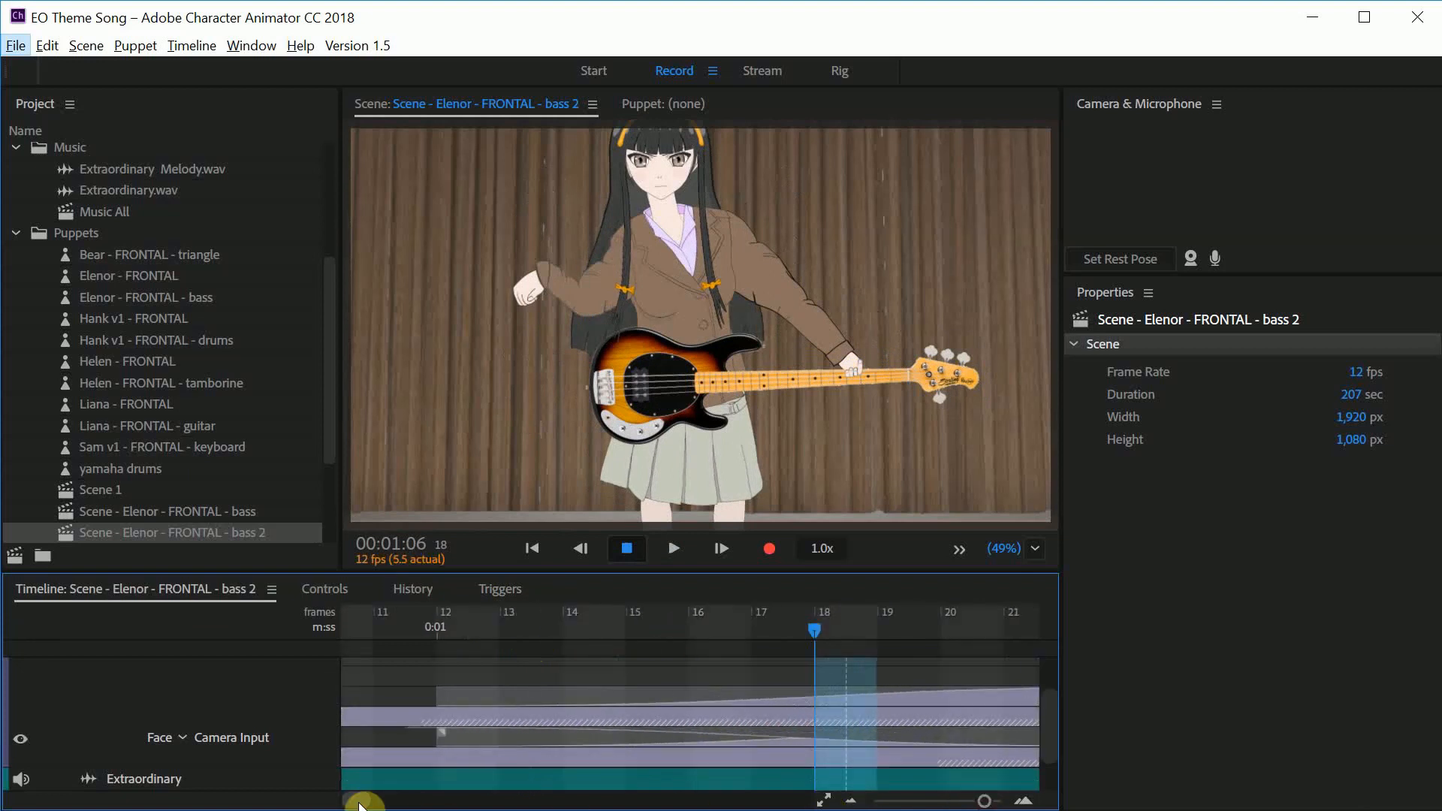
drag(360, 804, 356, 805)
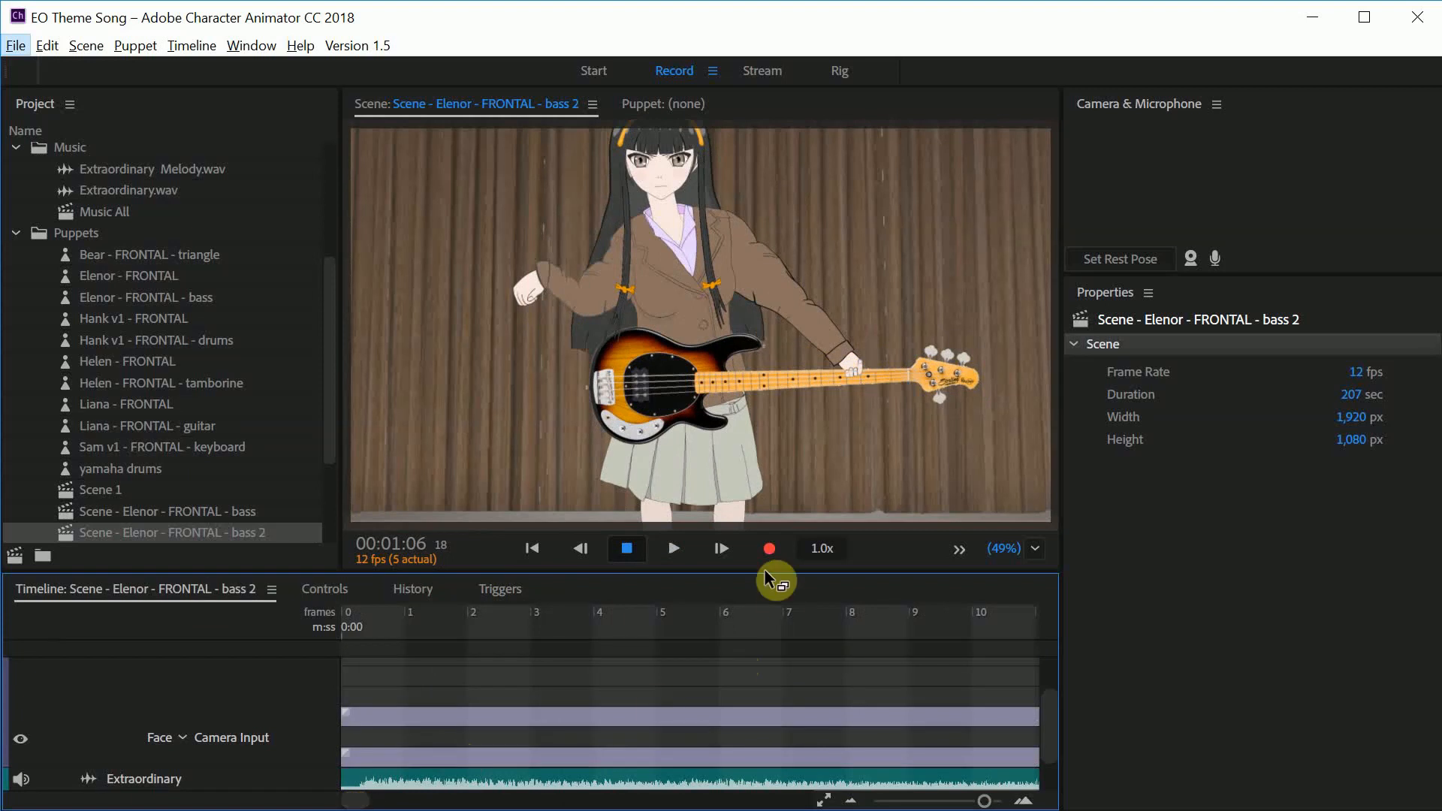
click(725, 553)
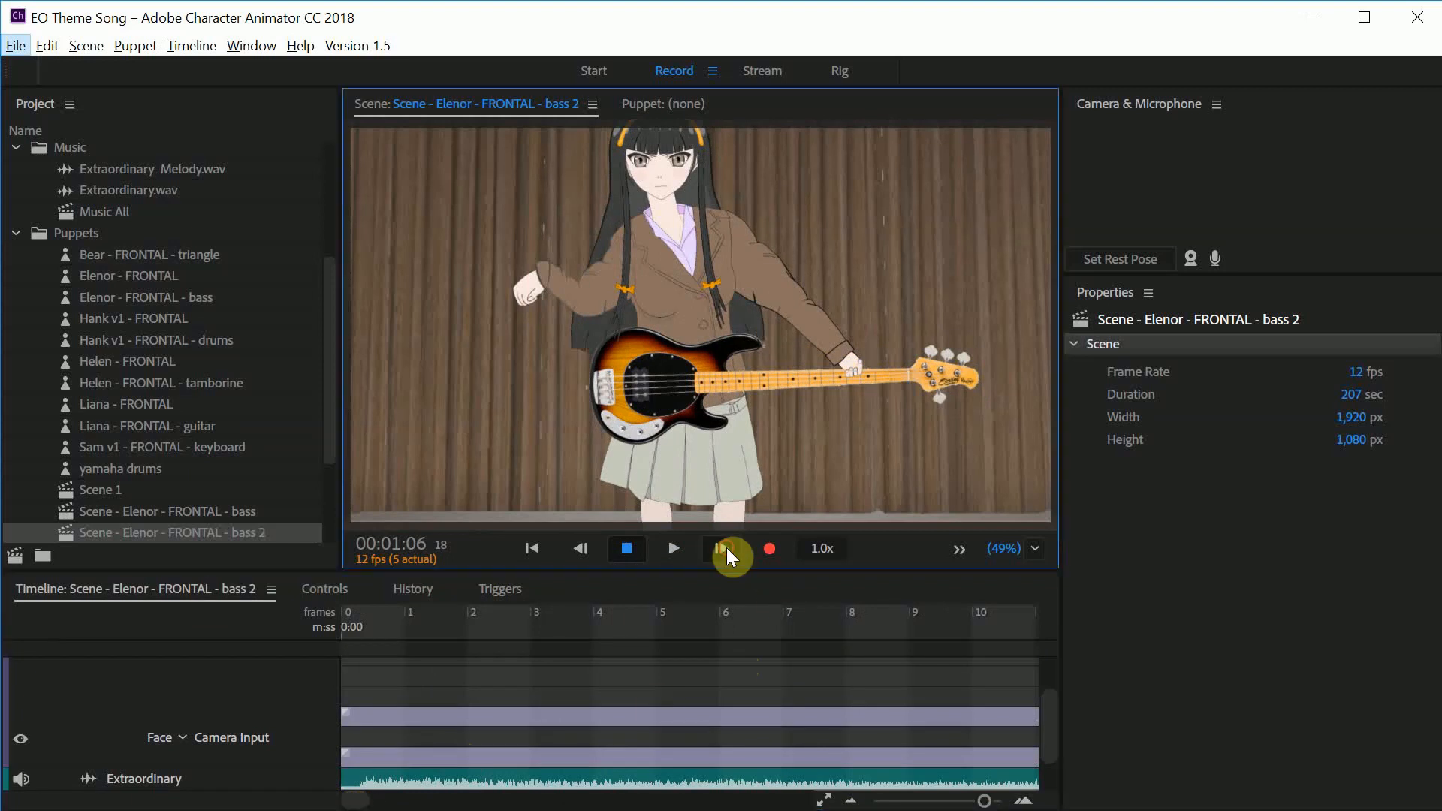
click(588, 561)
click(579, 550)
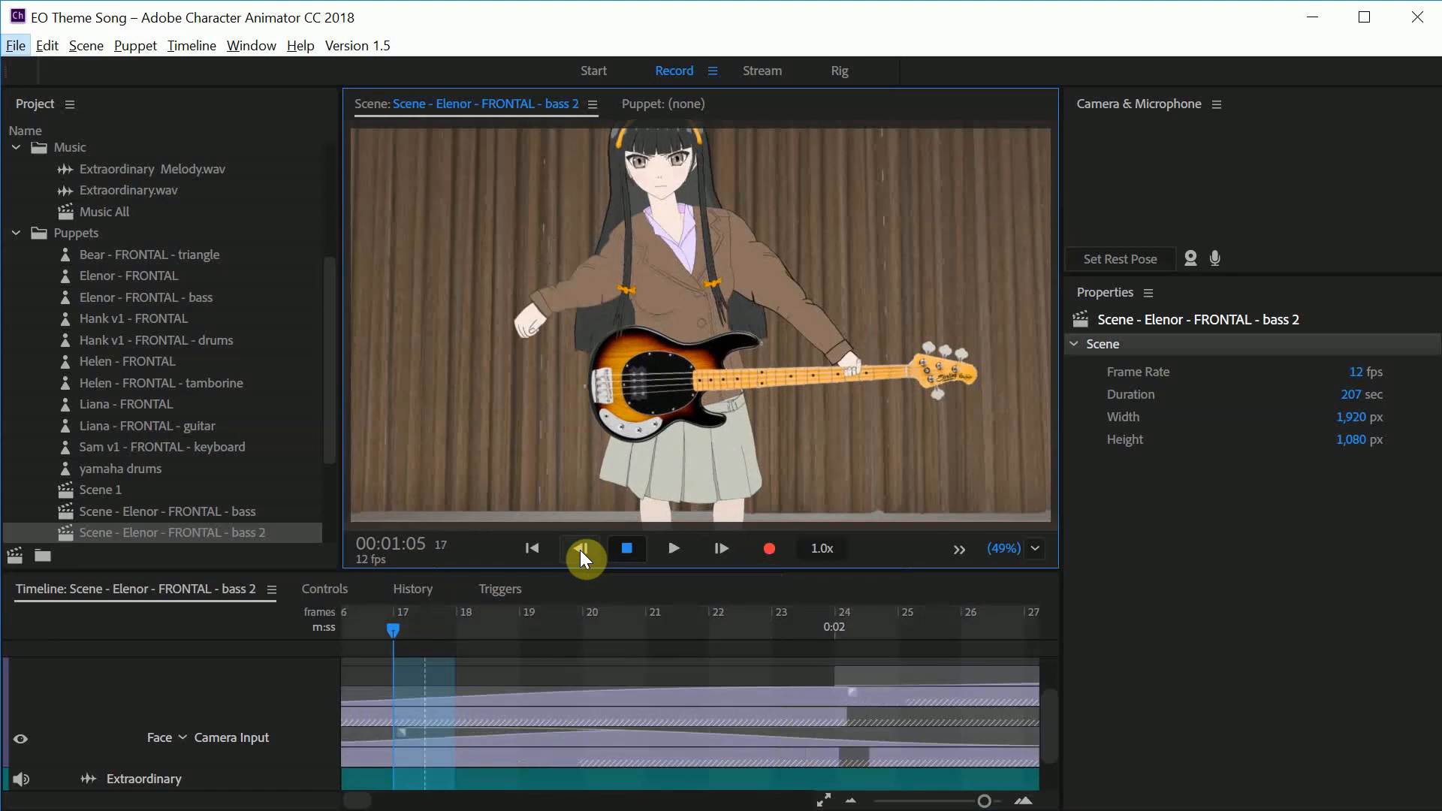
Step forward frame by frame from frame 16 to frame 29, examining the puppet's motion against the music.
click(735, 552)
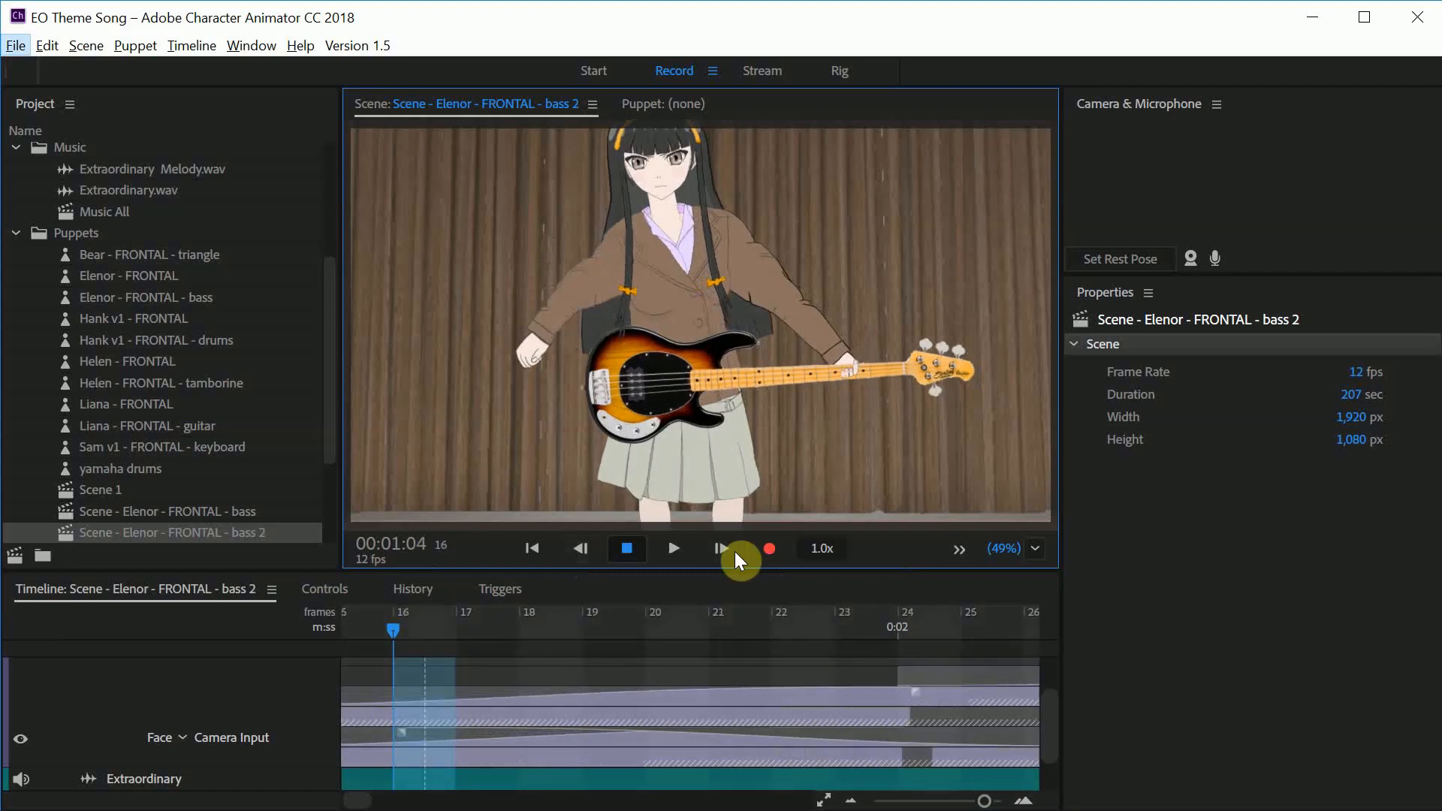
click(729, 553)
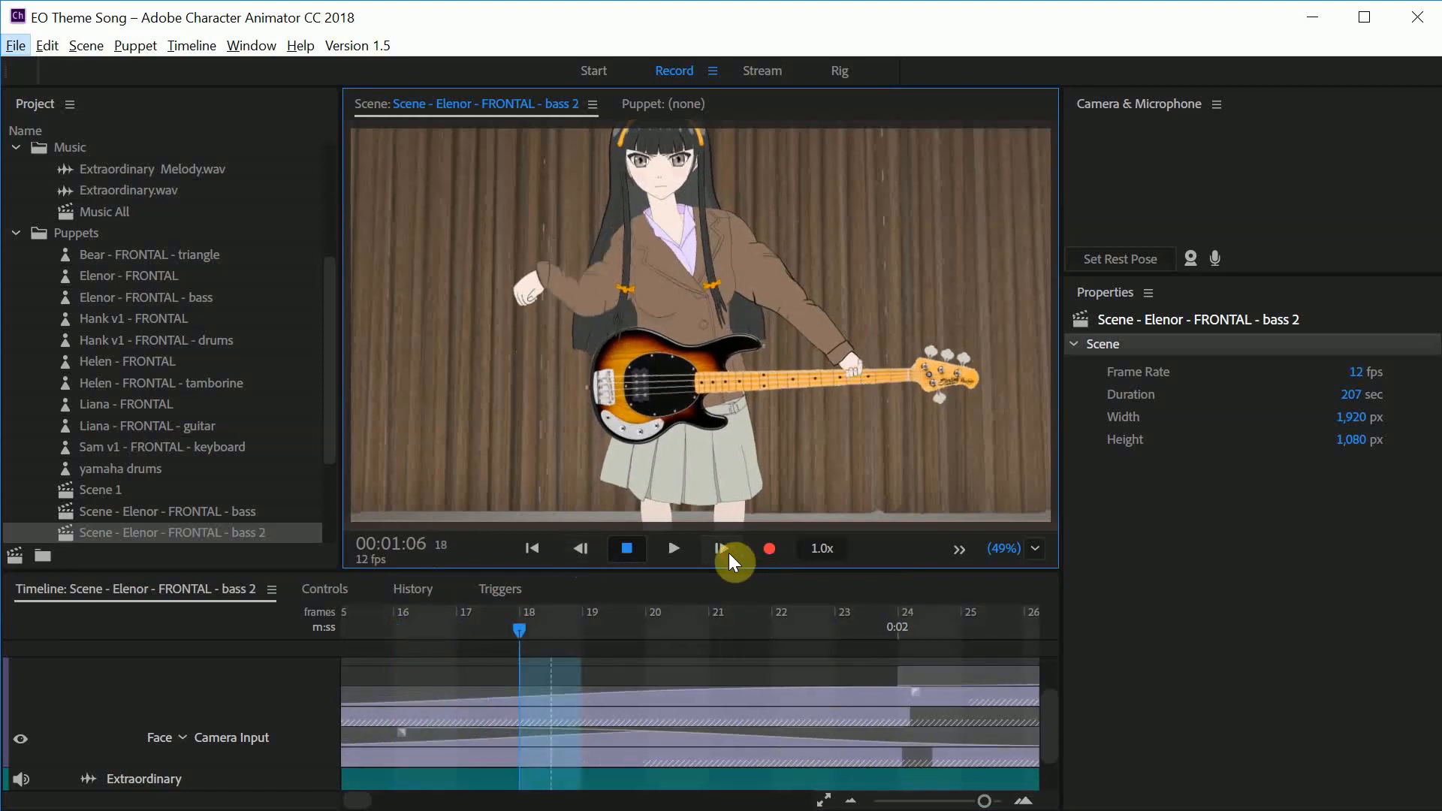
click(729, 553)
click(729, 553)
click(729, 553)
click(729, 553)
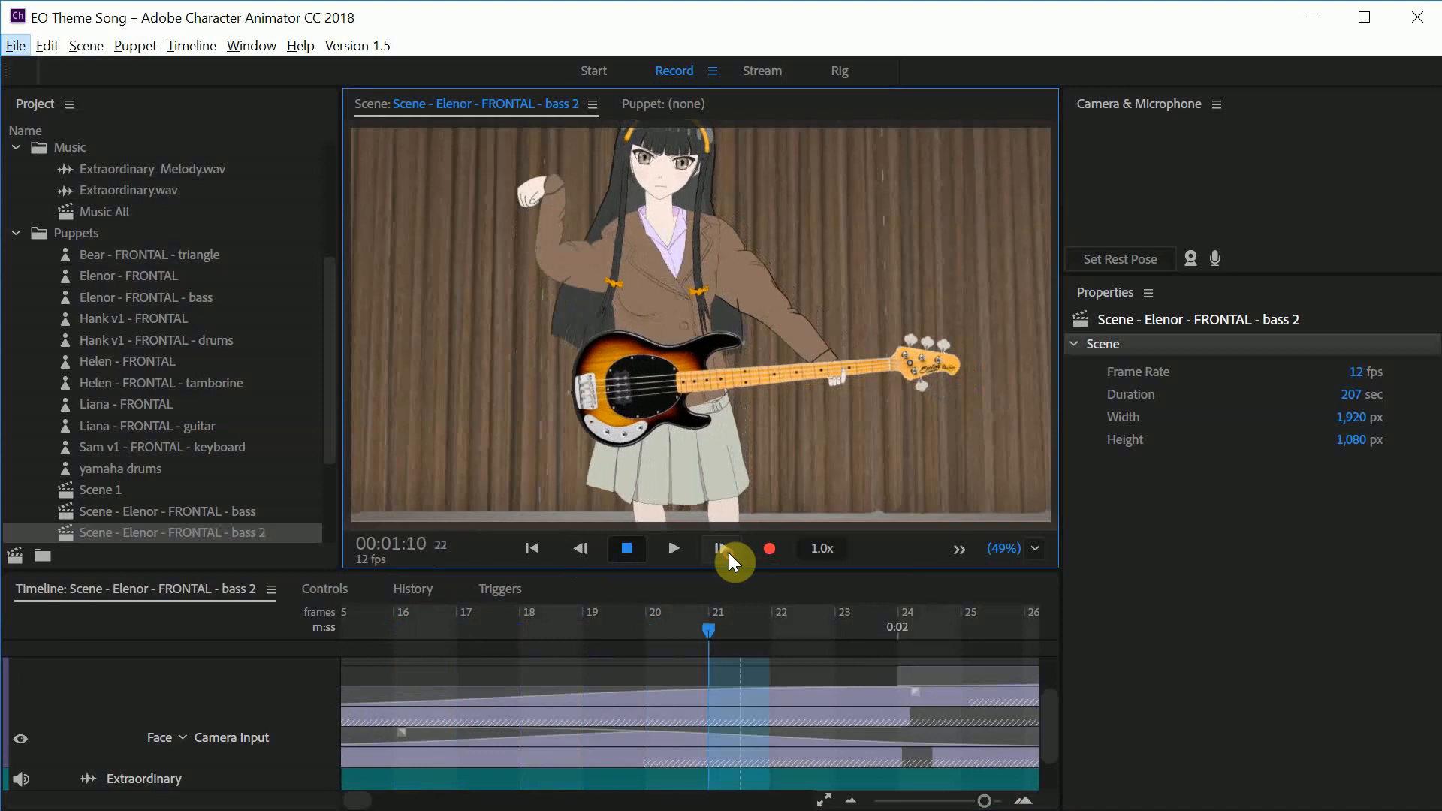
click(729, 553)
click(728, 553)
click(729, 552)
click(729, 553)
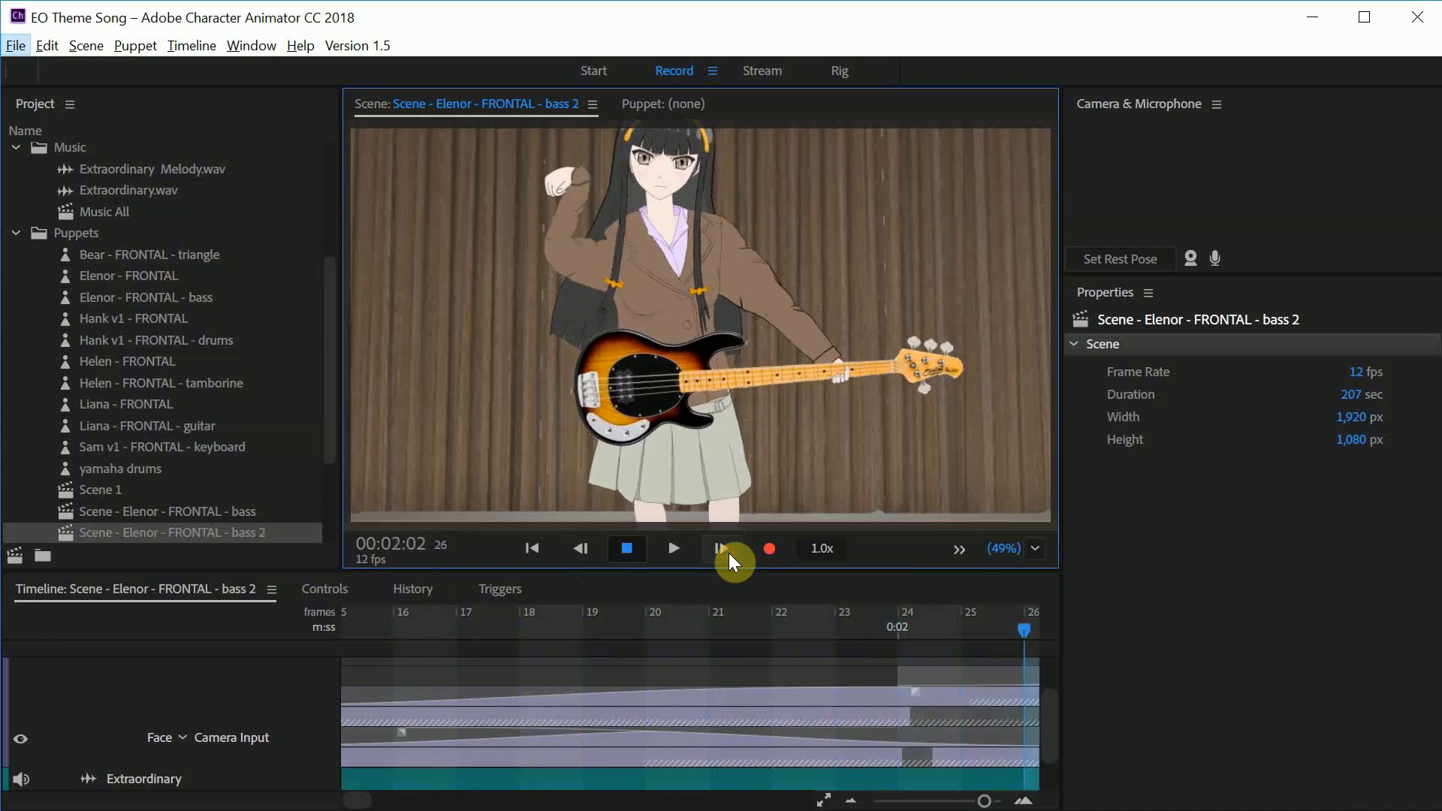
click(729, 553)
click(728, 553)
click(728, 552)
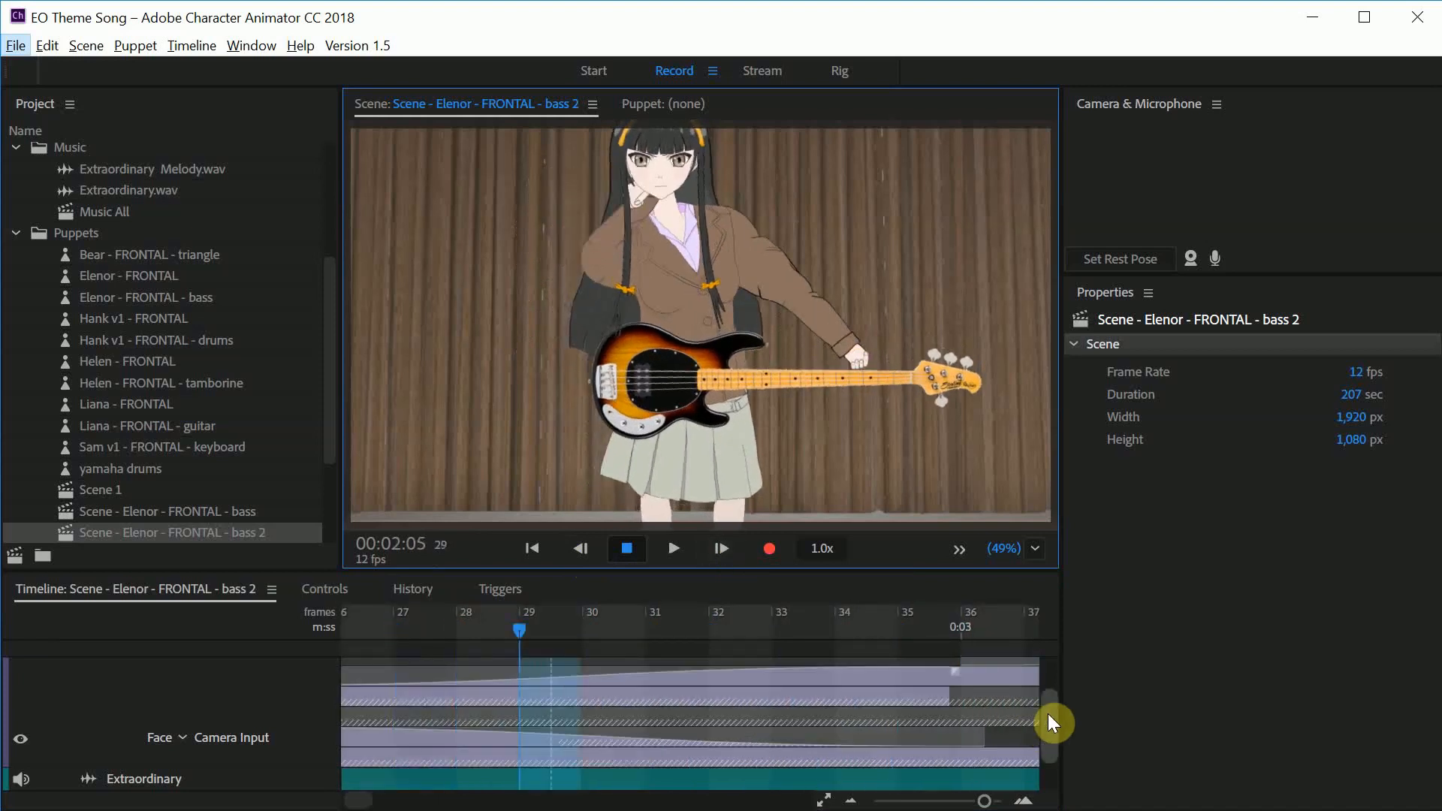
Bring the Extraordinary audio track fully into view and step forward frame by frame to frame 44, examining its waveform.
drag(1049, 713, 1049, 751)
click(715, 548)
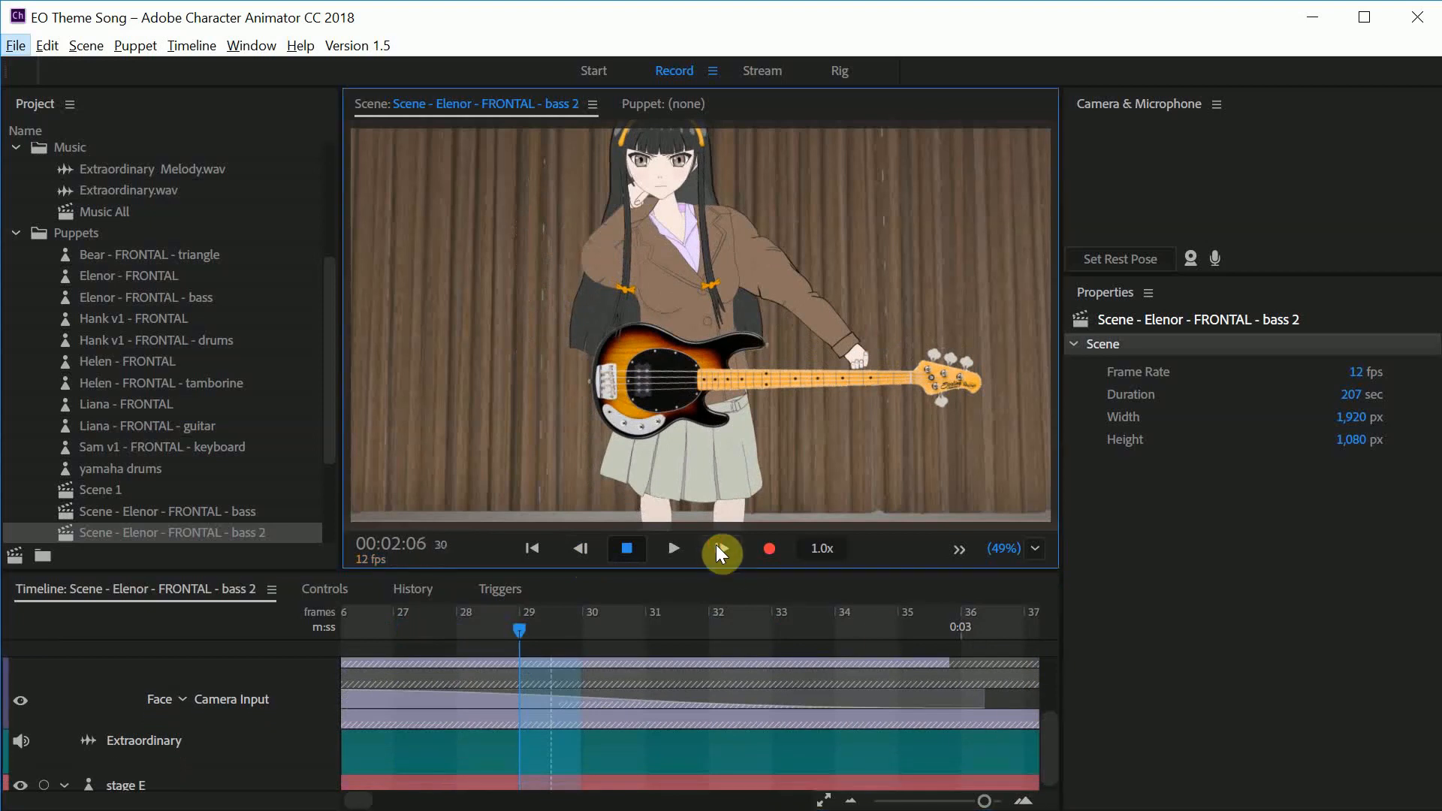
click(717, 548)
click(717, 548)
click(718, 549)
click(717, 548)
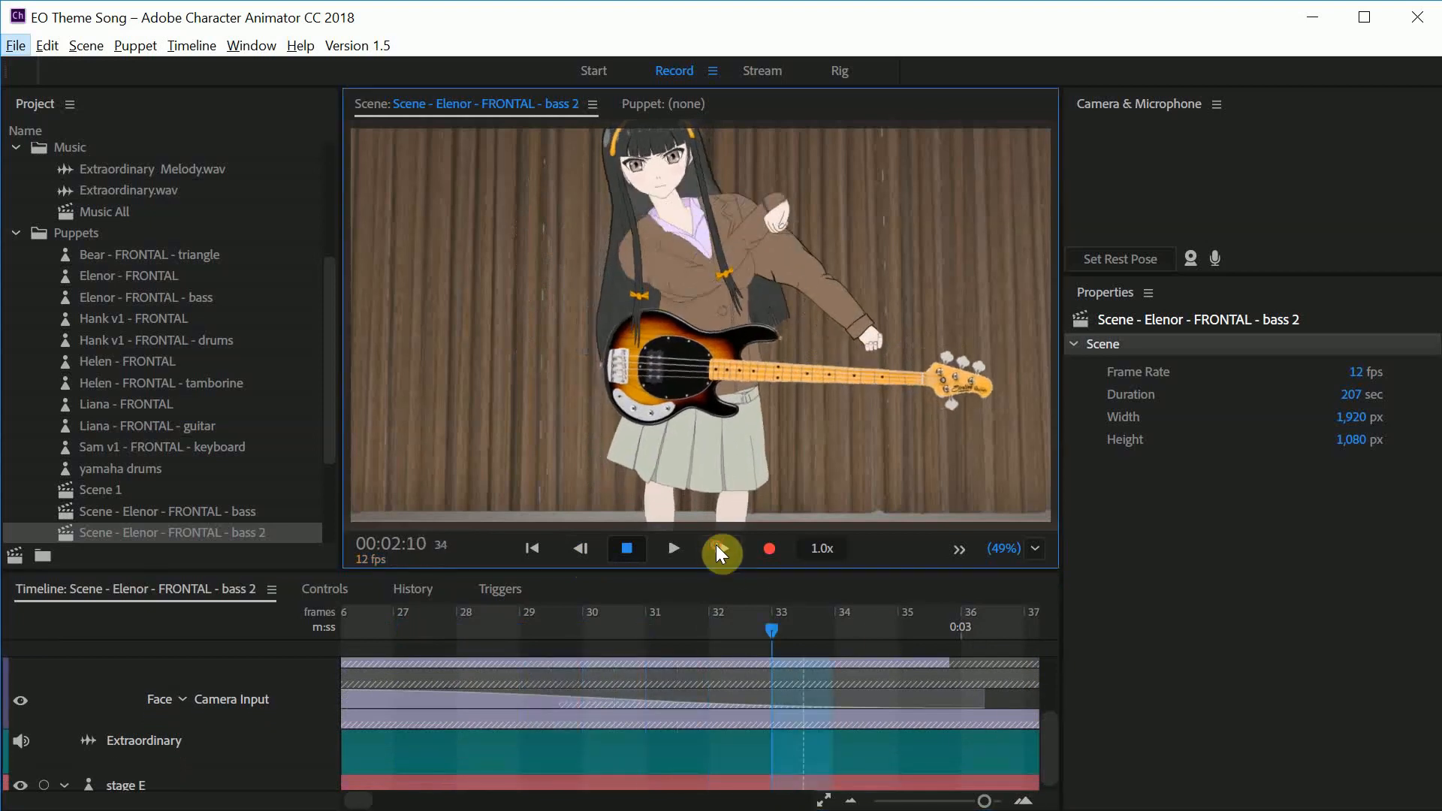
click(718, 548)
click(717, 548)
click(717, 548)
click(718, 548)
click(717, 549)
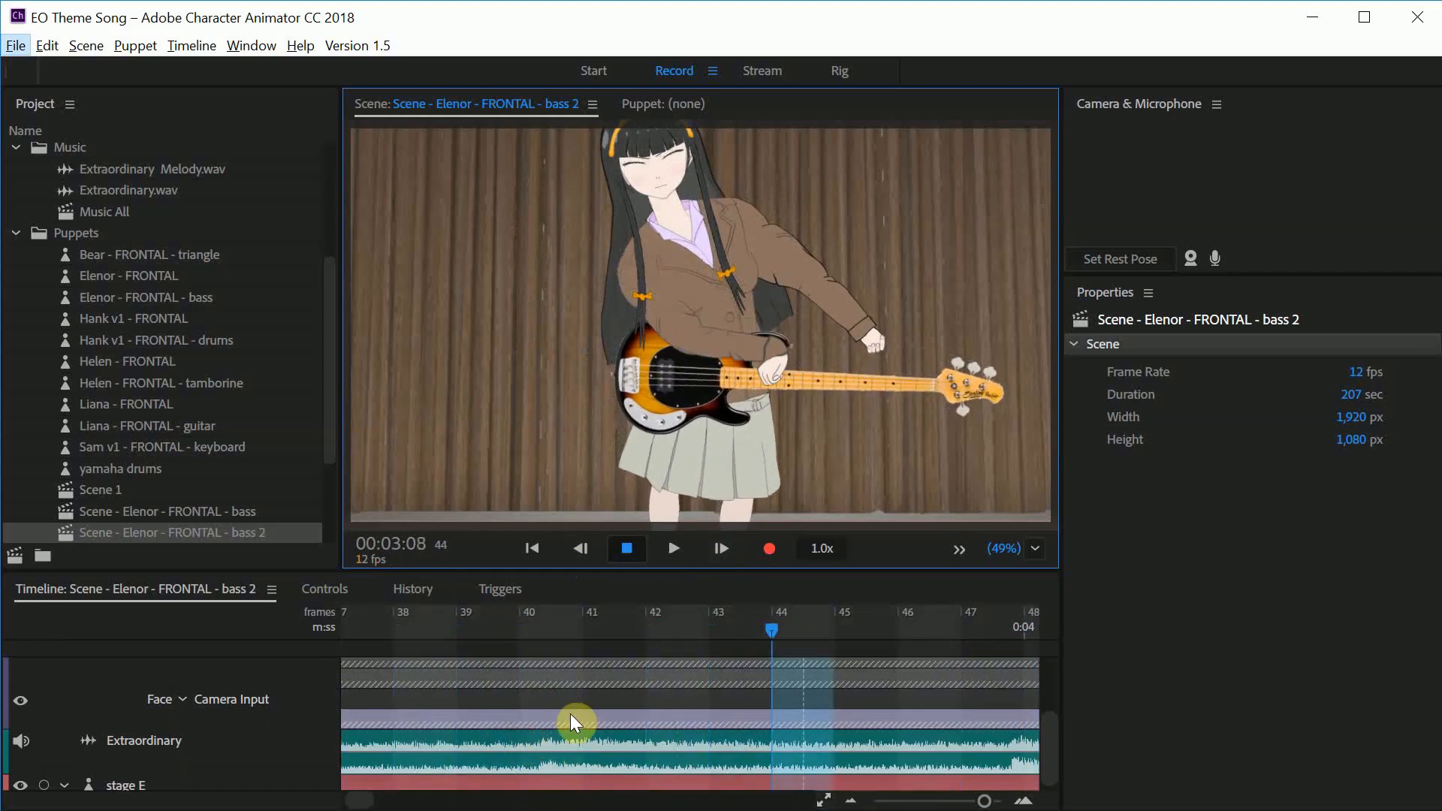
Set the scene's frame rate to 24 fps.
drag(366, 802, 355, 802)
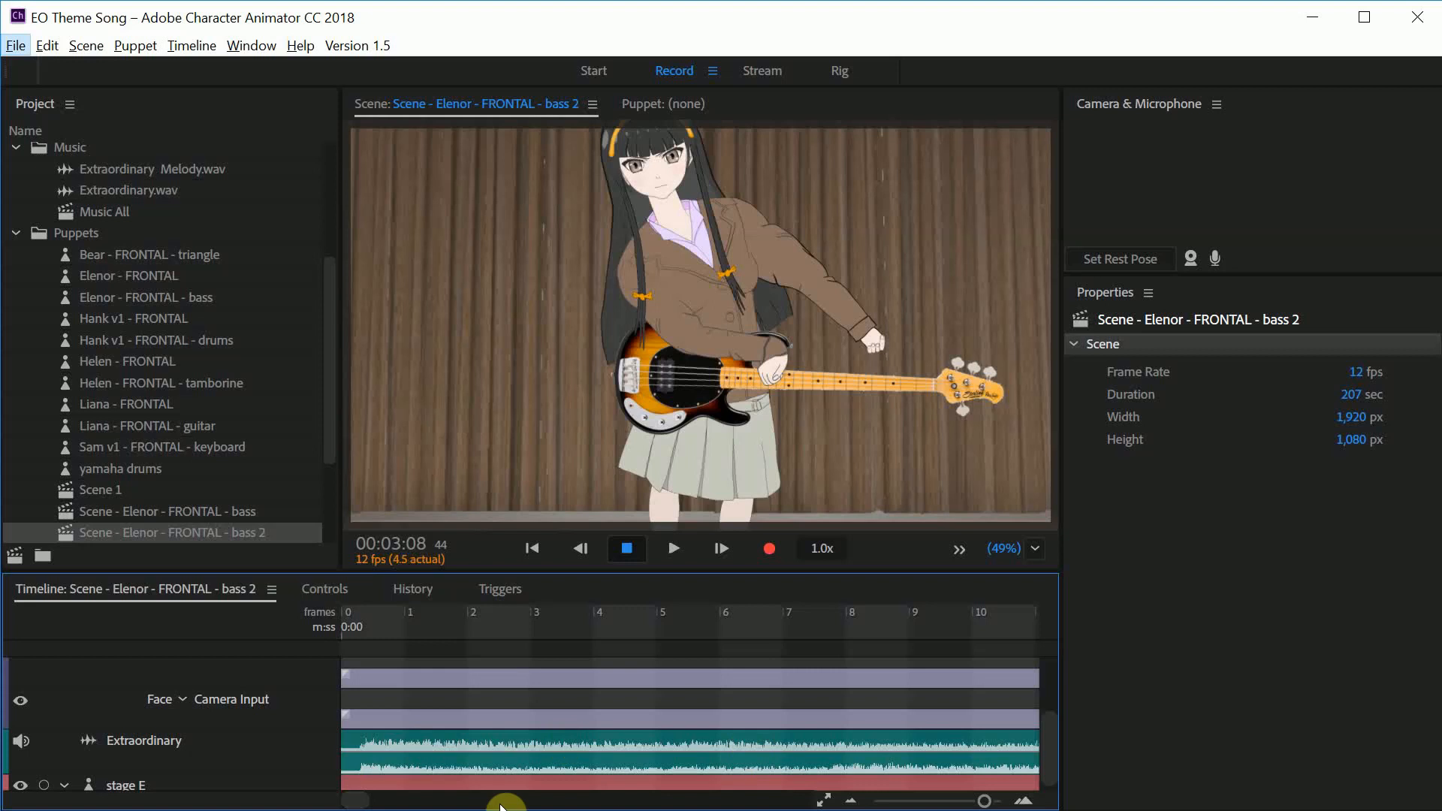
click(737, 800)
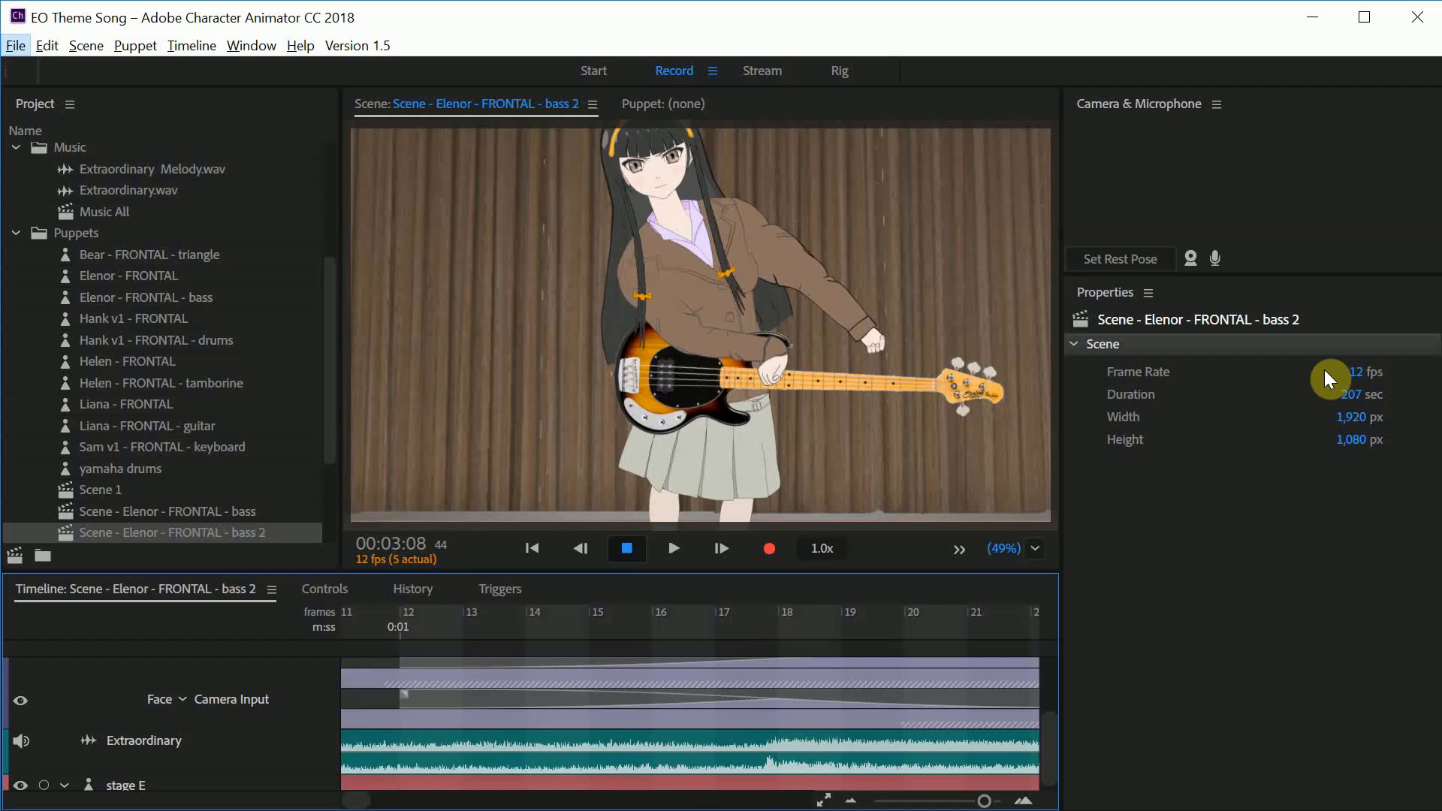
click(1359, 373)
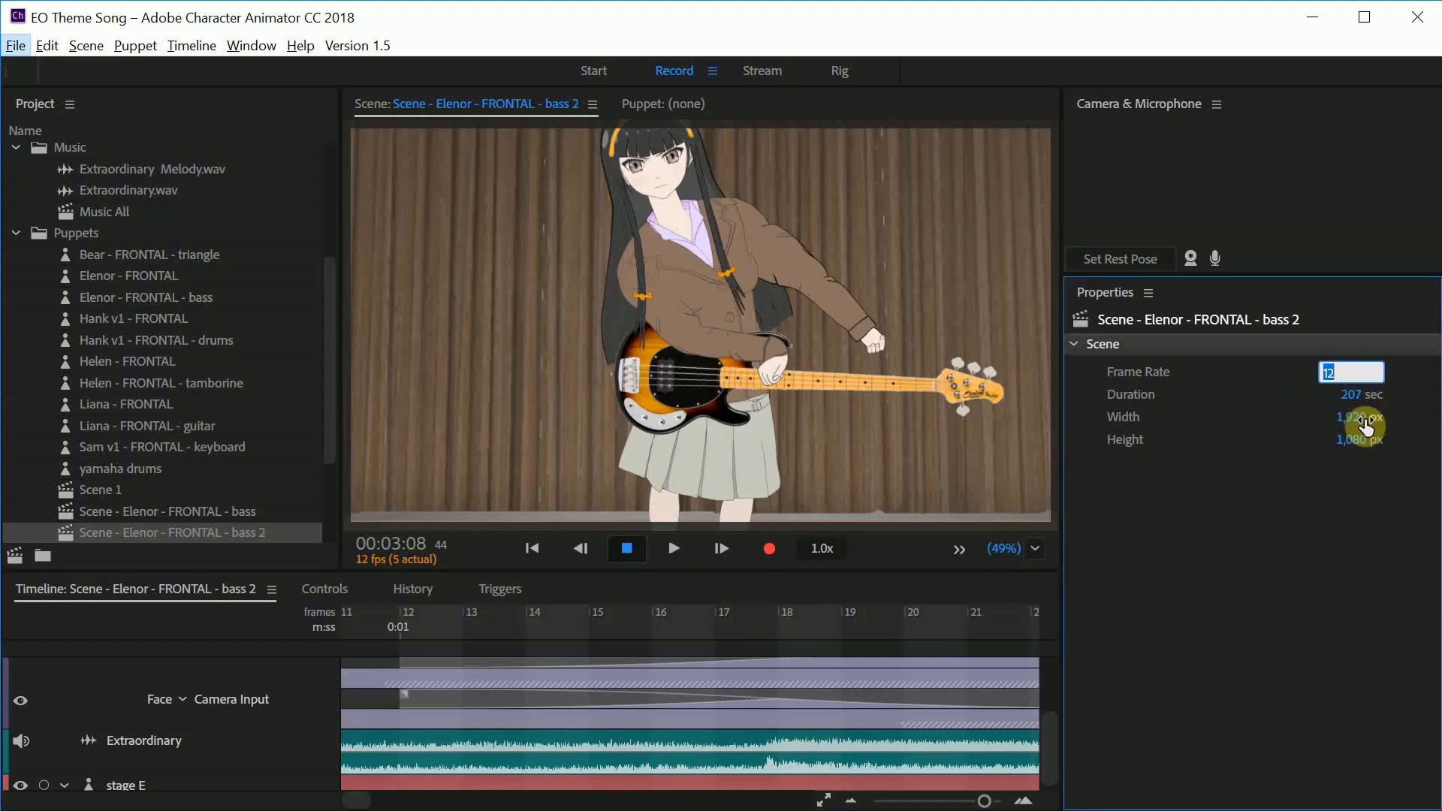
text(24)
key(Return)
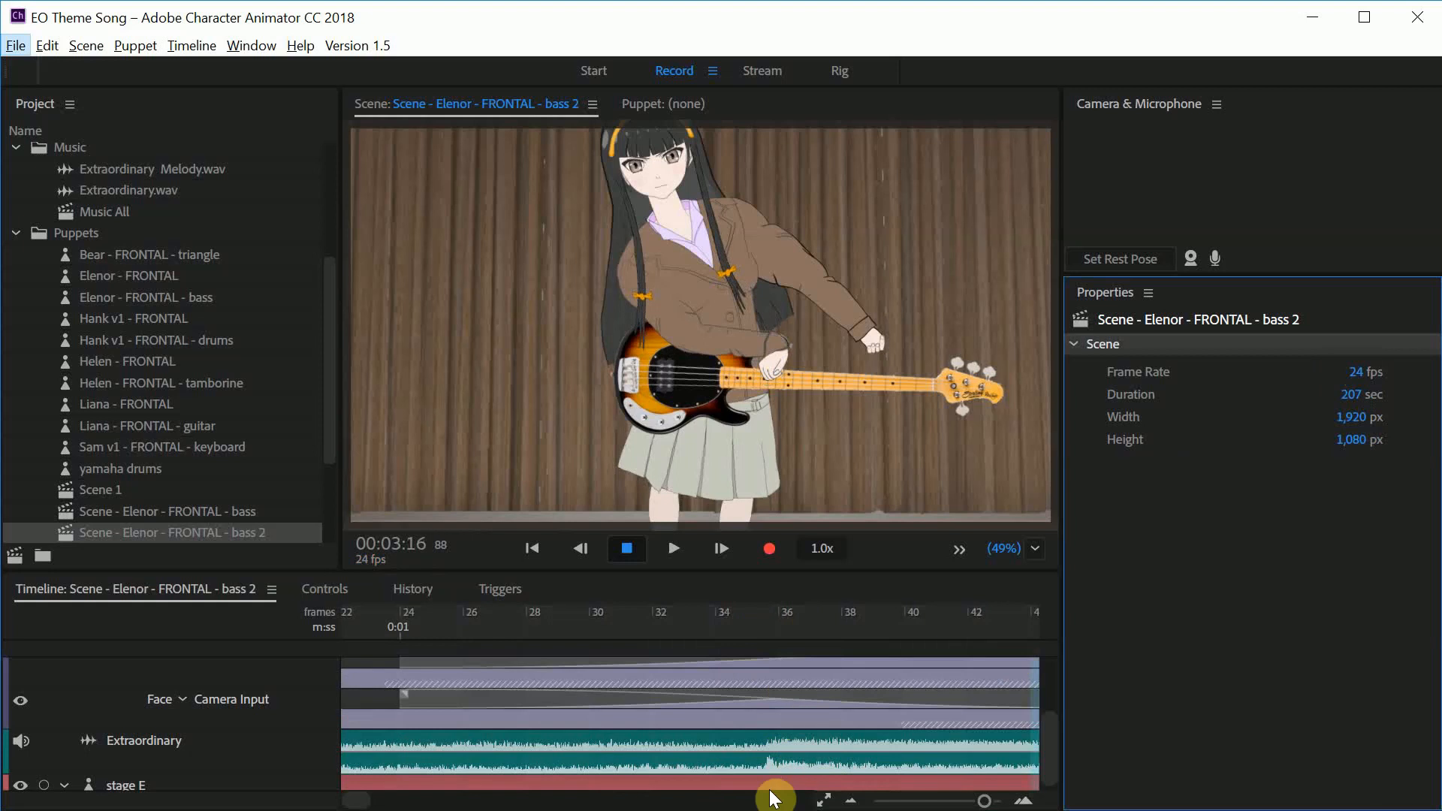
Move the playhead to frame 36, at the rise in the Extraordinary waveform.
click(982, 802)
drag(982, 802, 1000, 803)
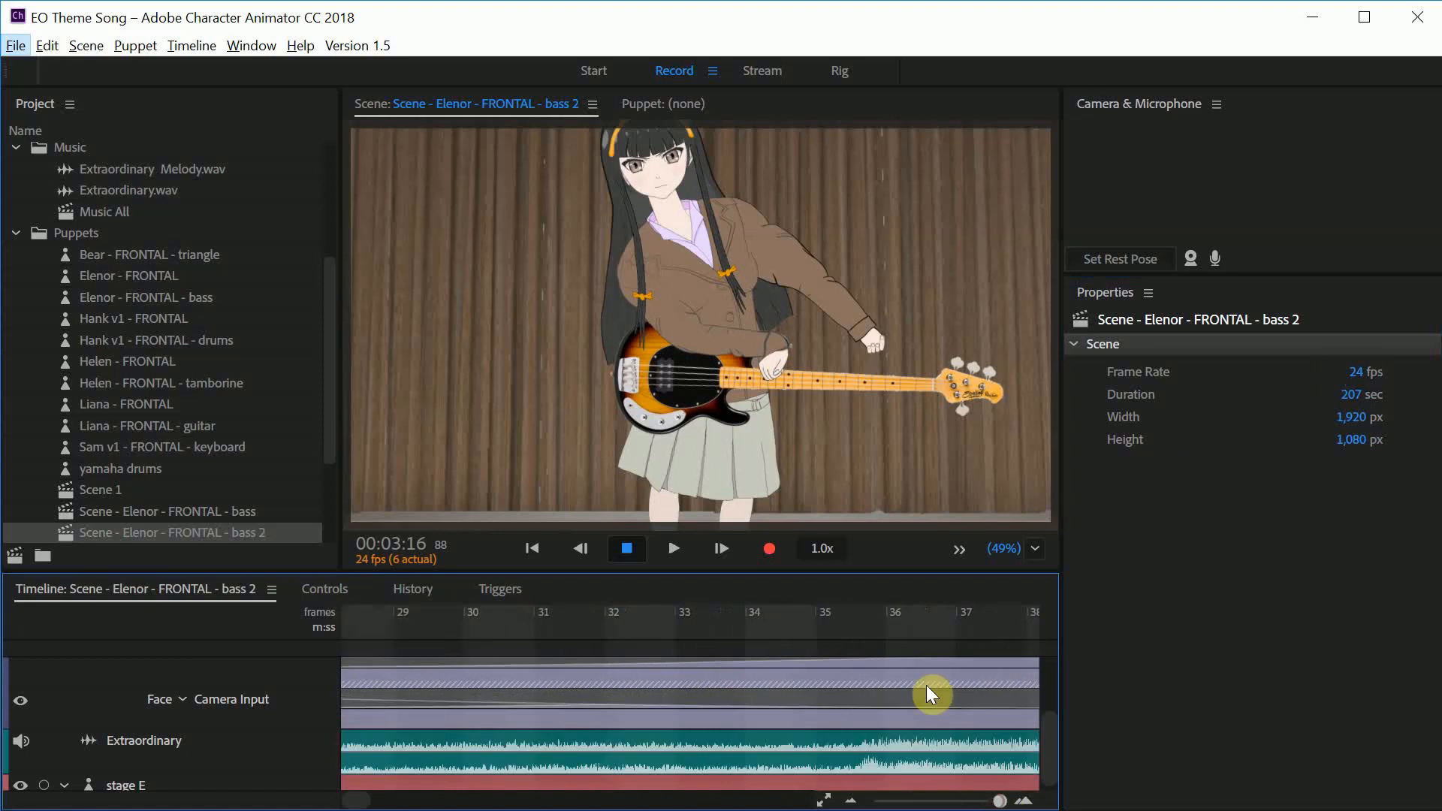
click(832, 611)
click(901, 611)
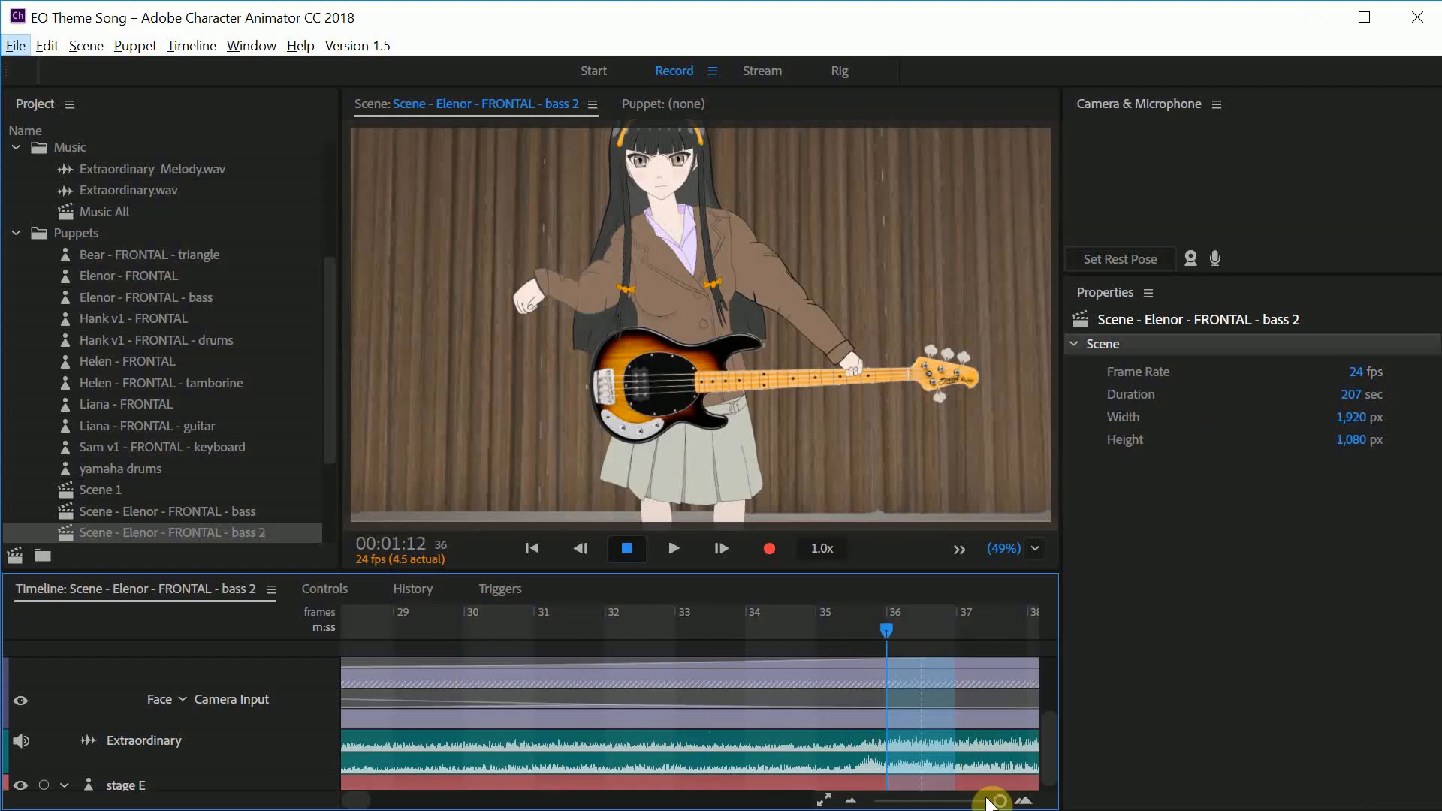
Trim the Extraordinary clip's end to about 0:22, cut about 3.5 seconds from its start and keep it starting at 0:00.
drag(999, 801, 934, 800)
drag(923, 803, 908, 802)
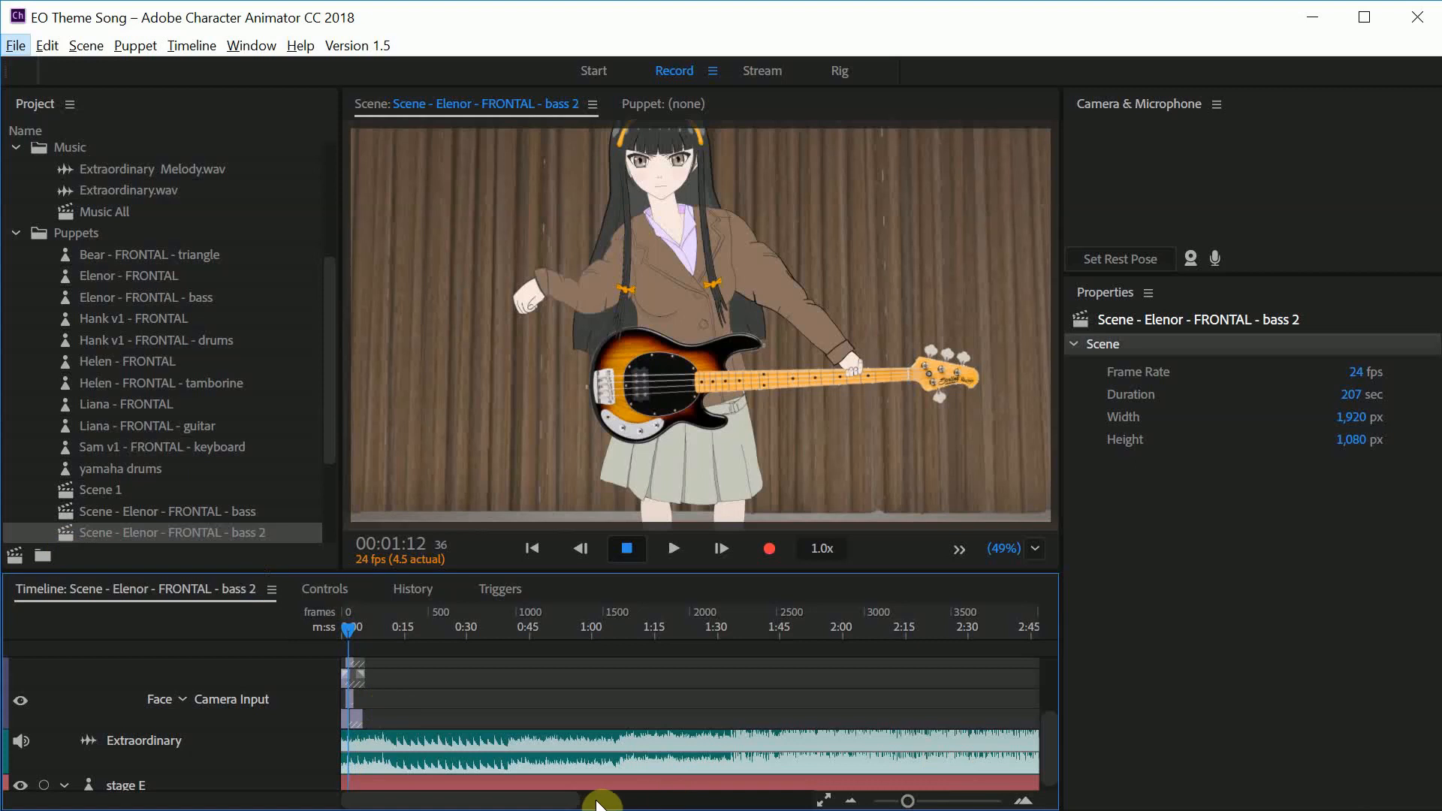
mouse_move(910, 803)
mouse_down()
mouse_move(930, 802)
mouse_move(898, 805)
mouse_move(932, 802)
mouse_move(901, 805)
mouse_up()
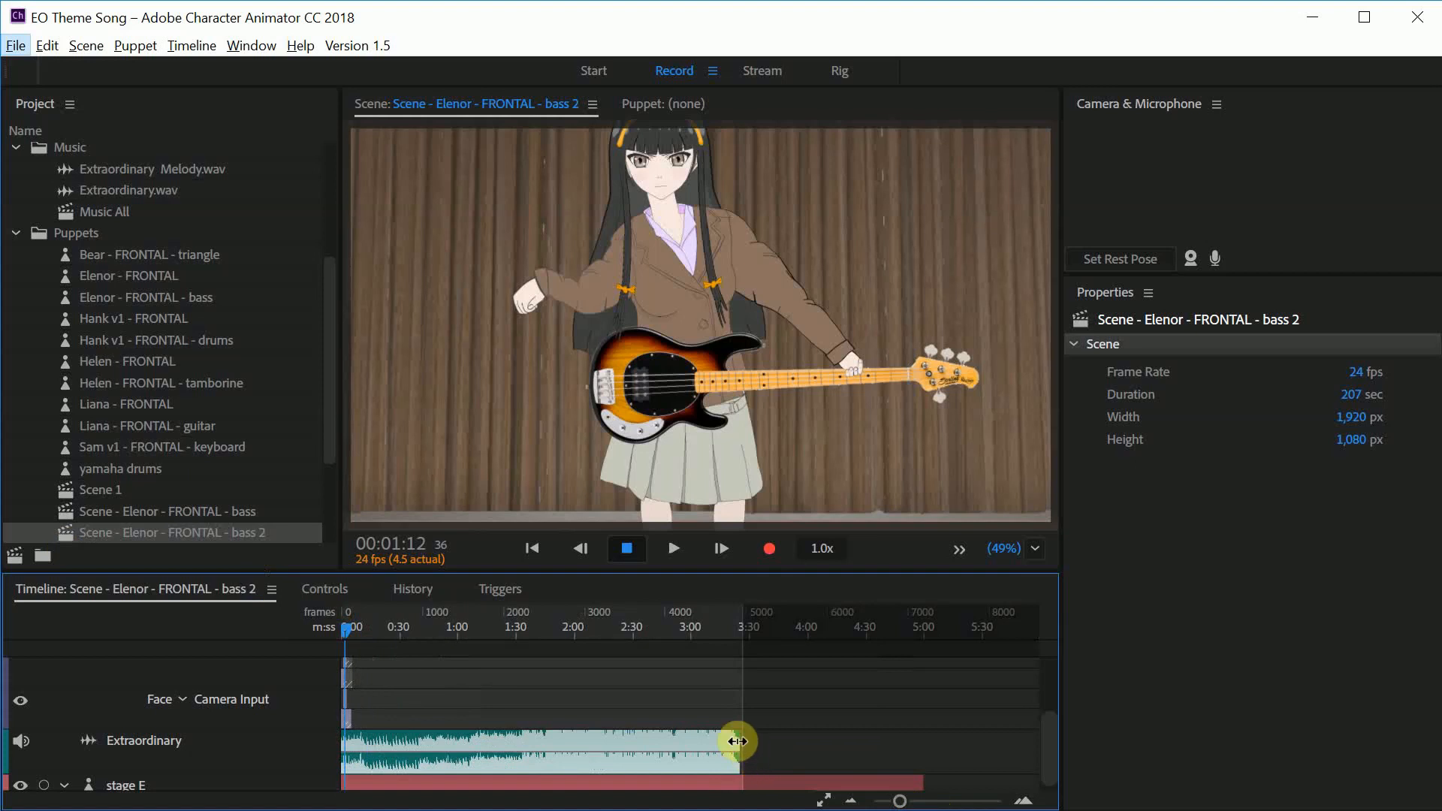
drag(737, 742, 381, 737)
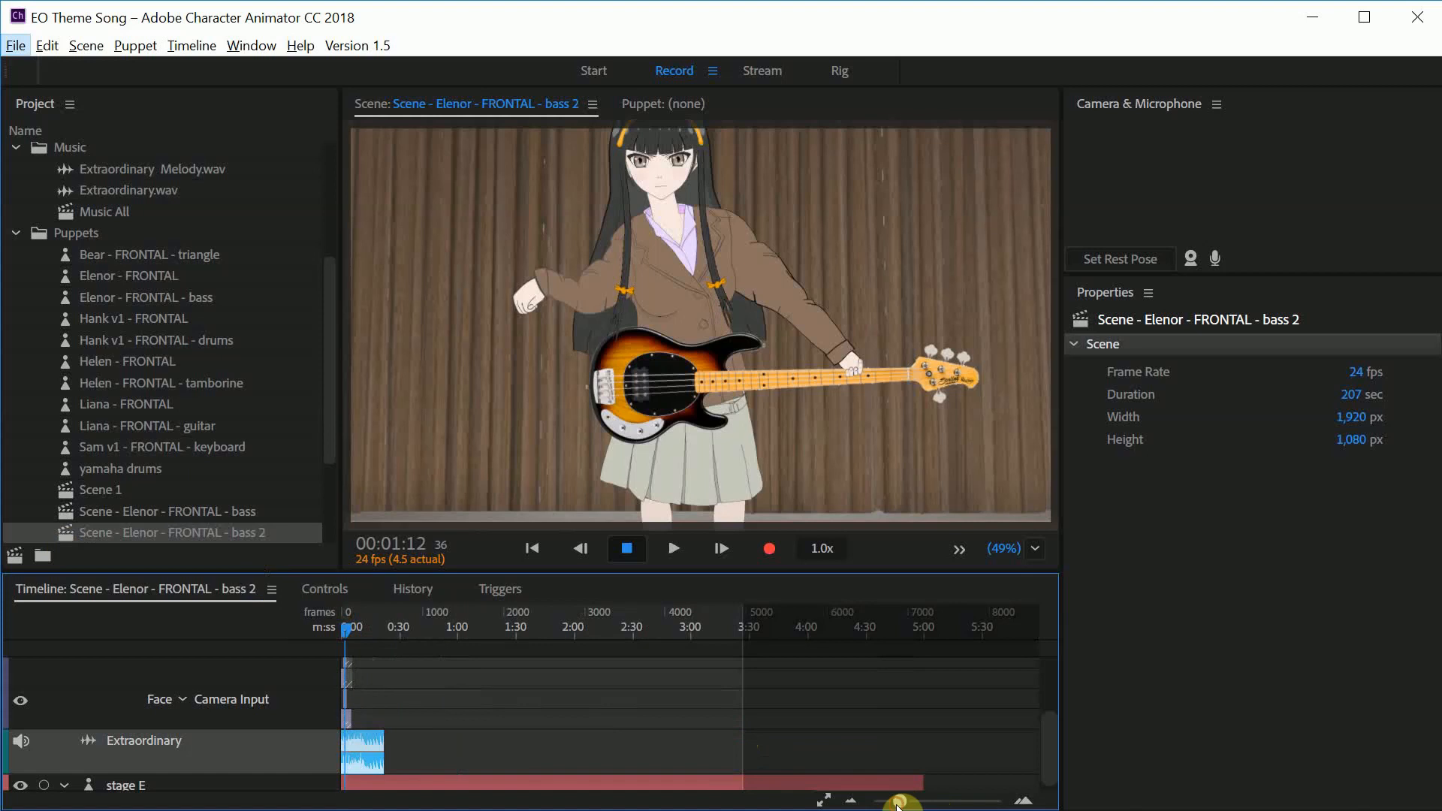
drag(899, 802, 931, 803)
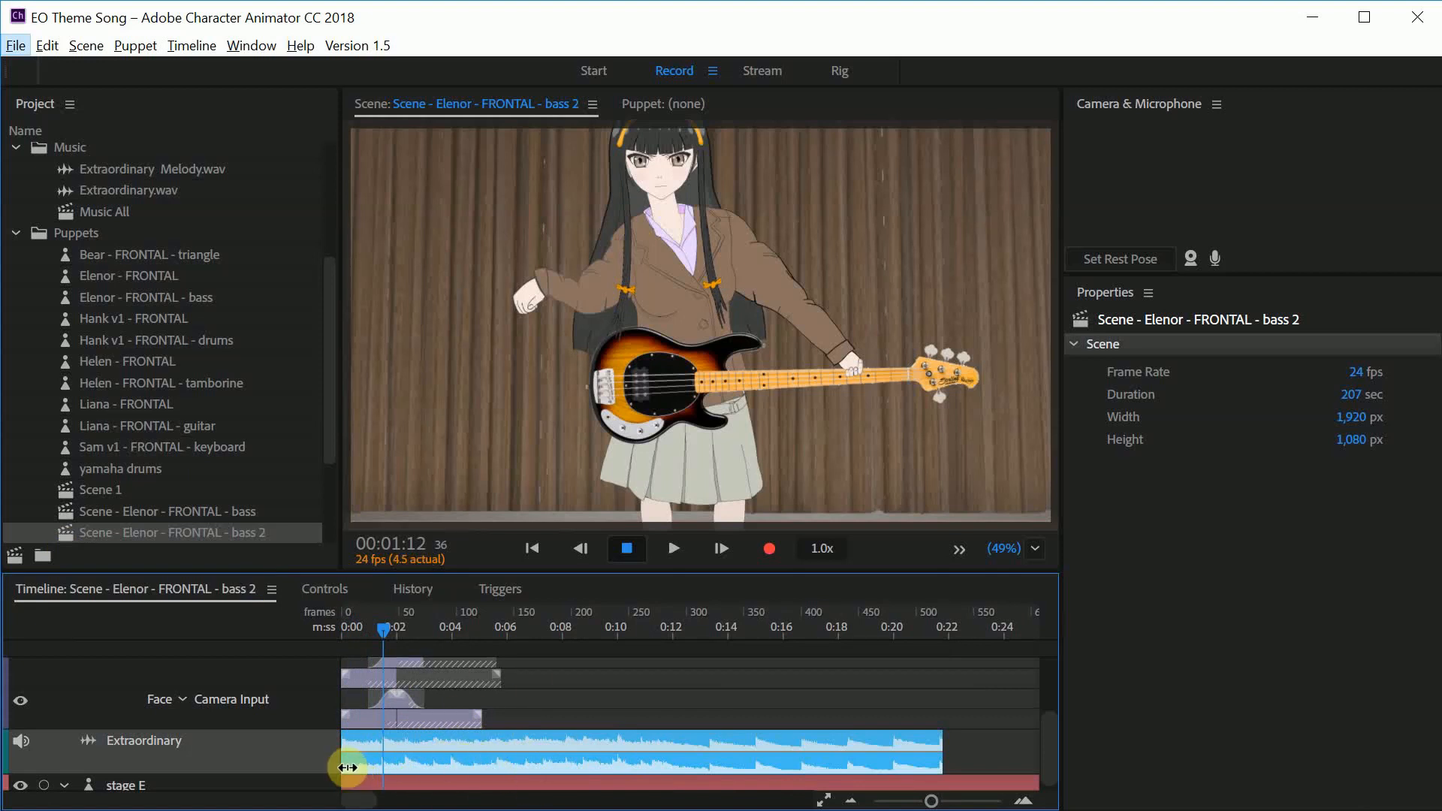
drag(348, 768, 432, 767)
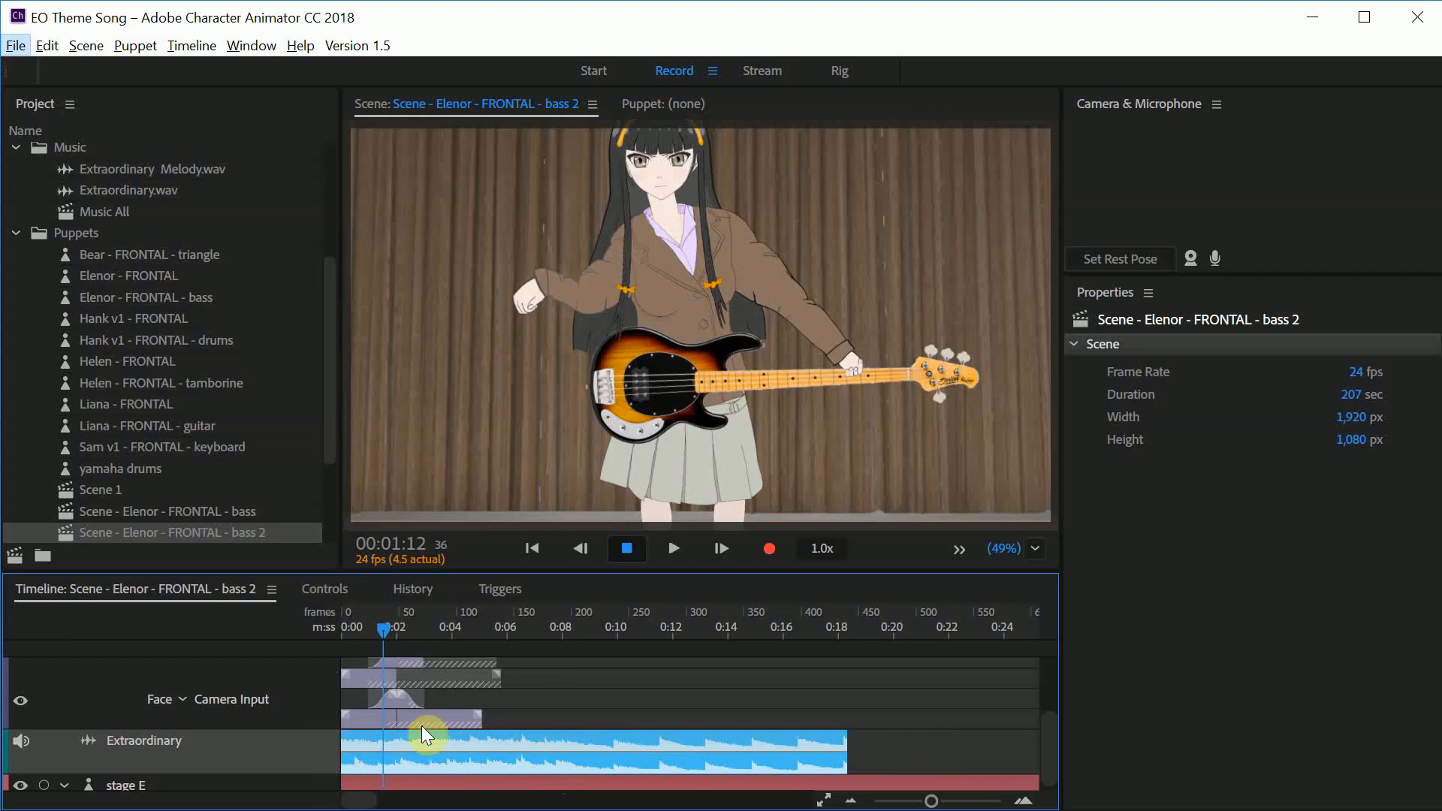
Shift the bass puppet's recorded takes about half a second later and extend their starts back by the same amount.
drag(502, 718, 410, 659)
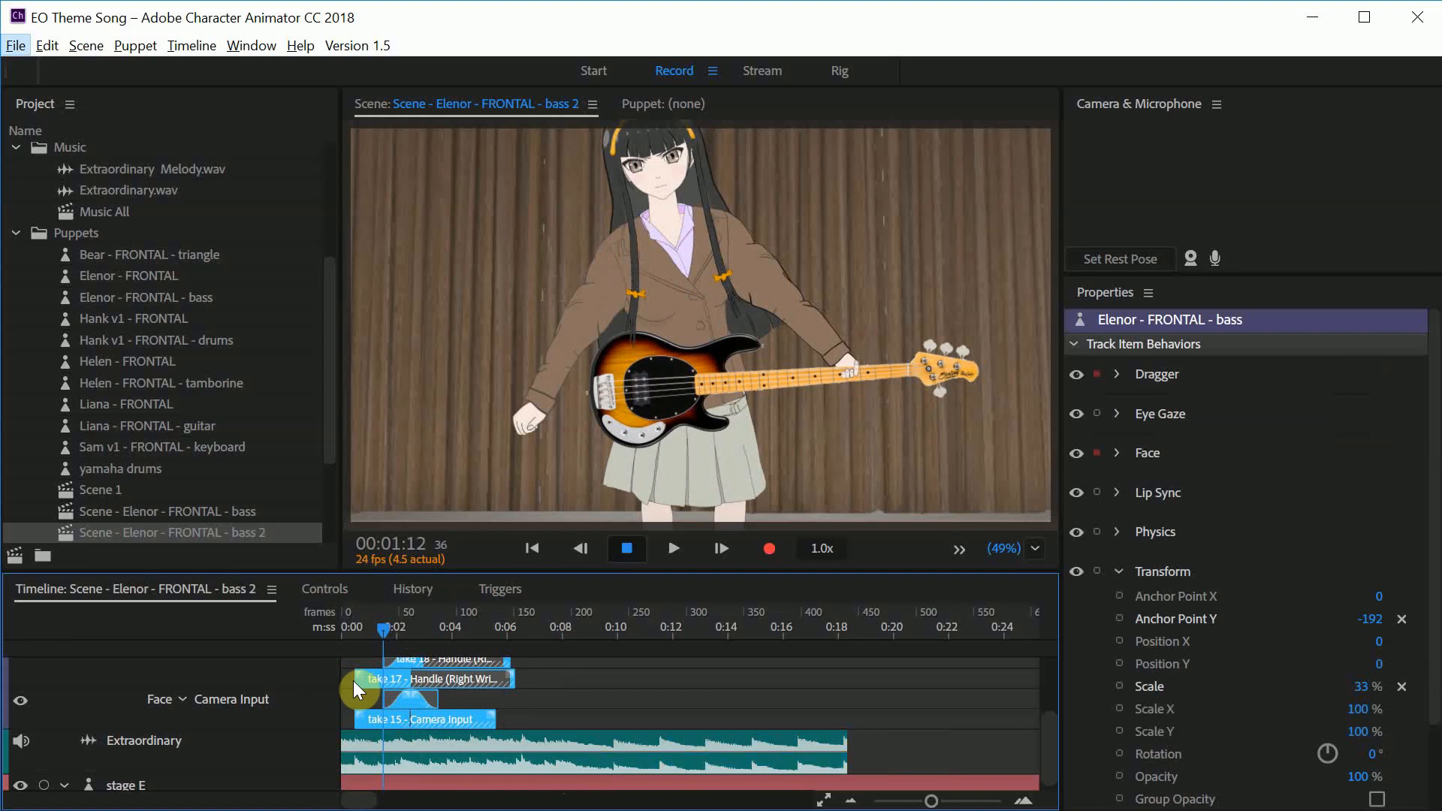
drag(354, 679, 341, 679)
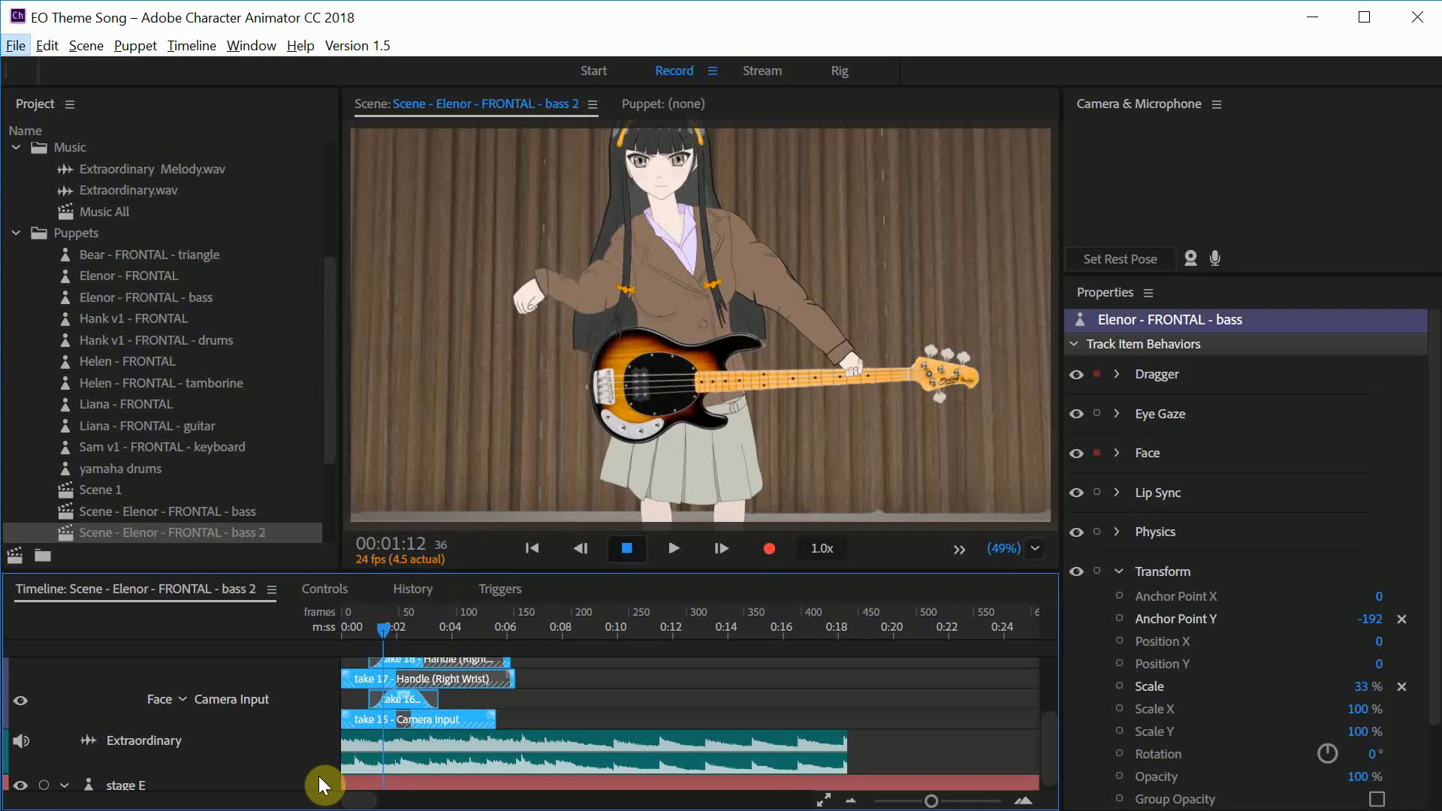
Trim the end of the Extraordinary audio clip to about 6.5 seconds, just past the puppet's last take.
drag(847, 751, 517, 757)
click(323, 719)
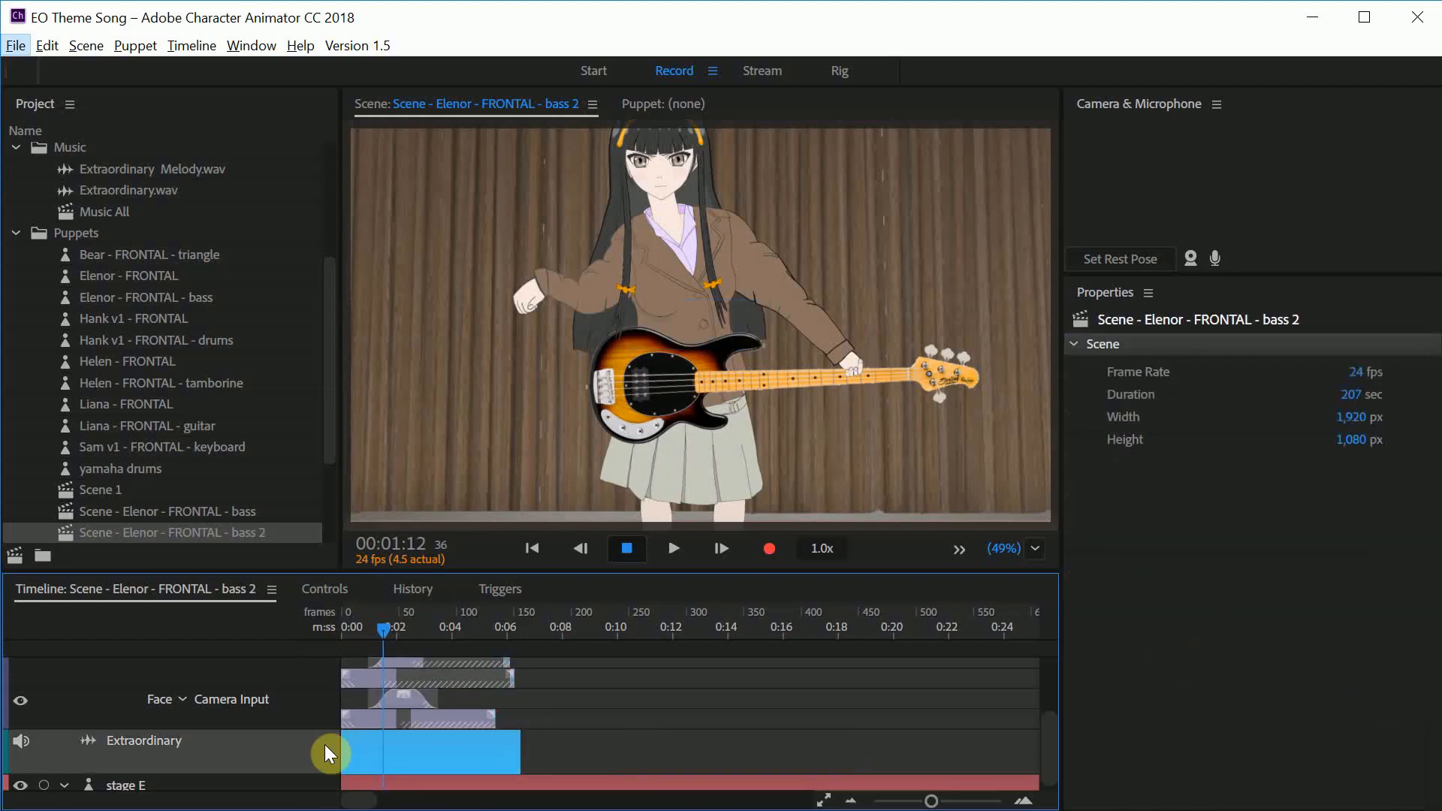
Set the duration of the bass 2 scene to 5 seconds.
click(132, 534)
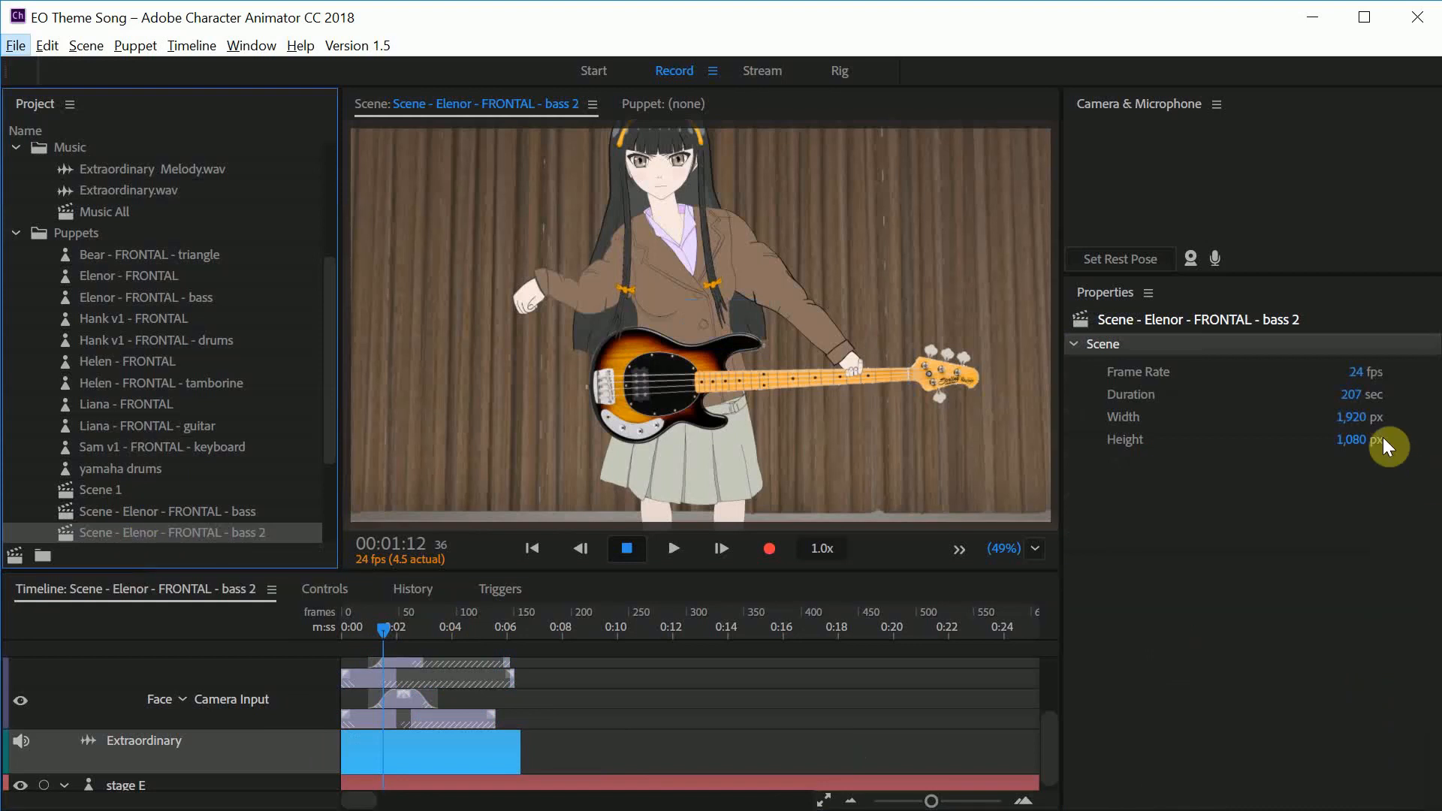
click(1356, 393)
text(5)
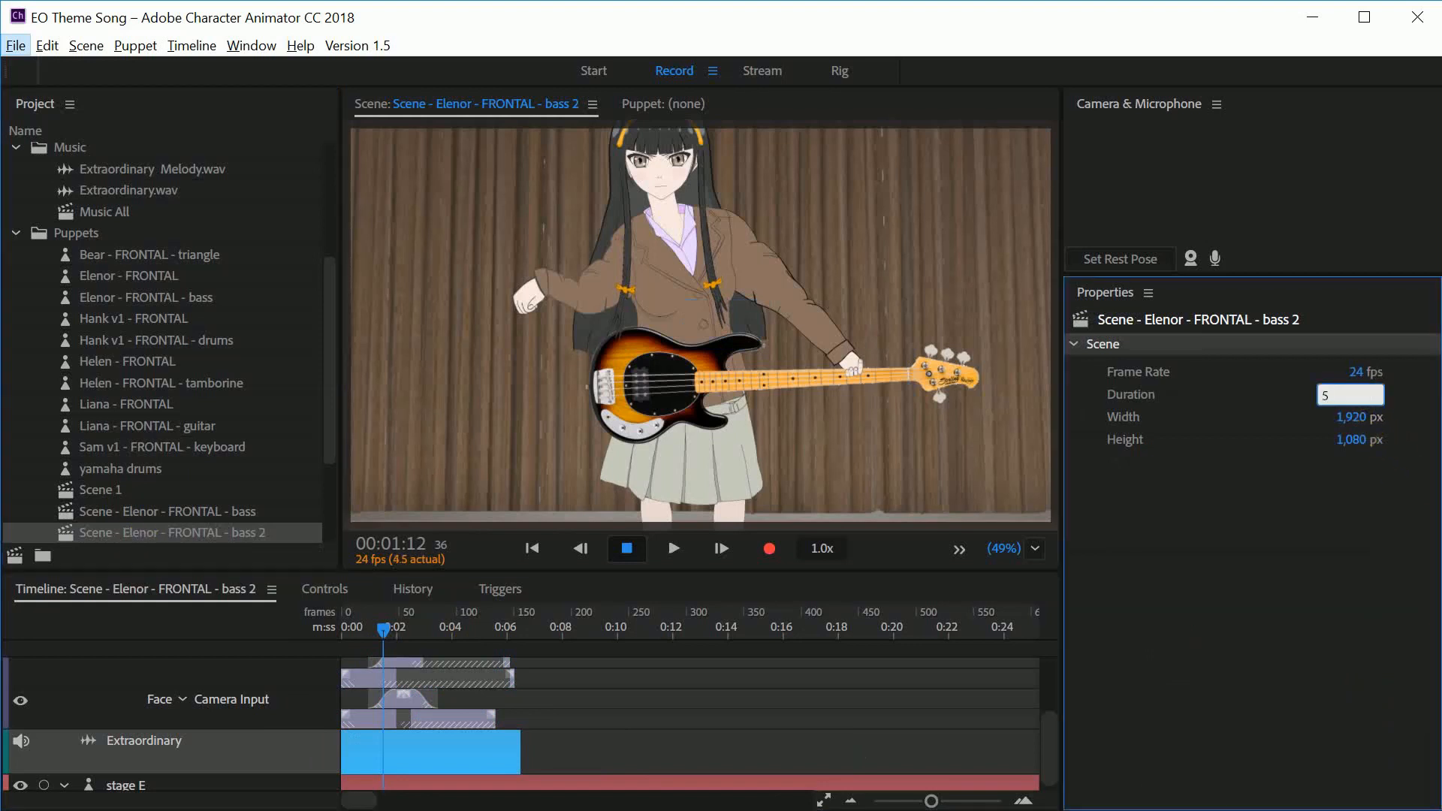
key(Return)
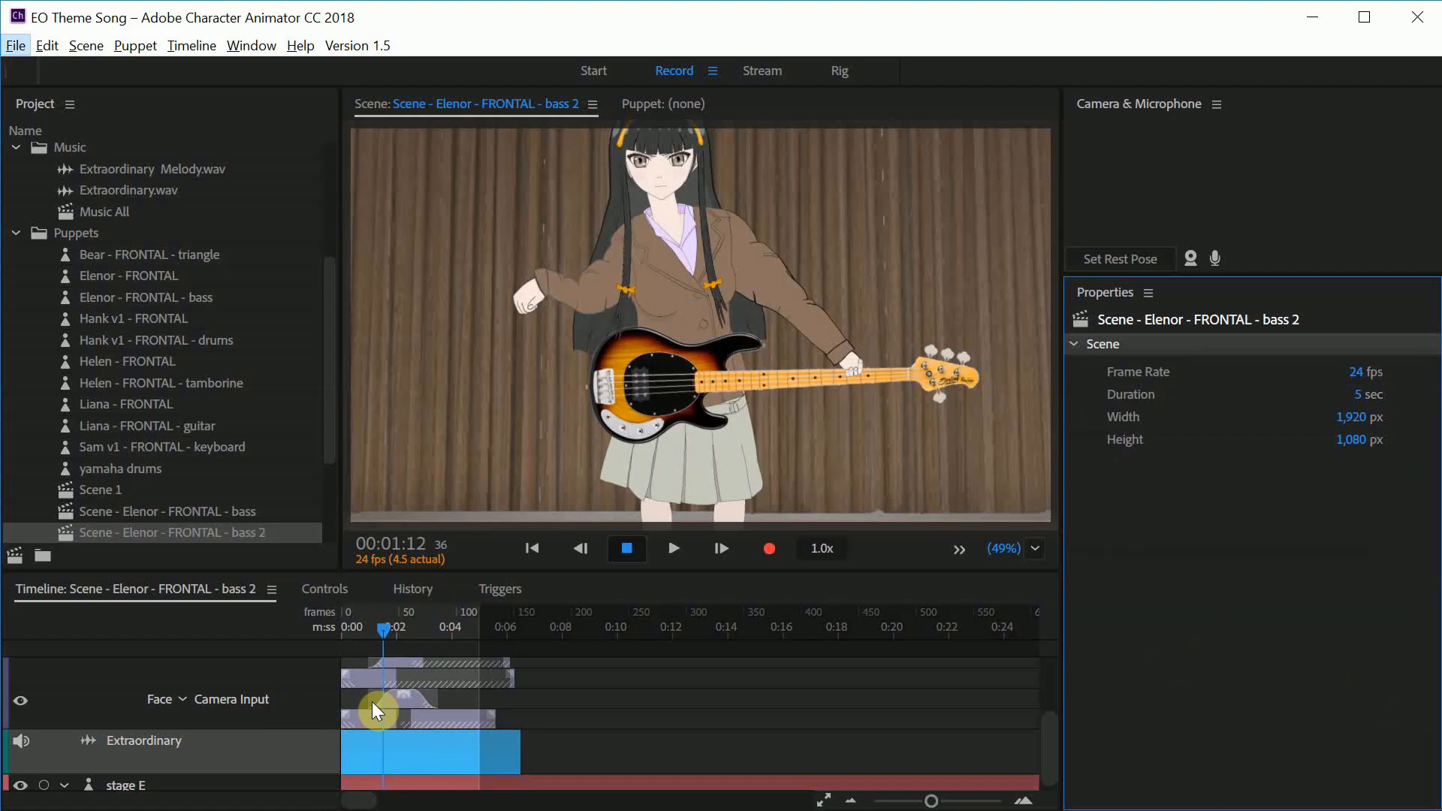
Extend the Extraordinary clip's end to about 0:17, shift it about 0.8 seconds later and extend its start back near 0:00.
click(451, 749)
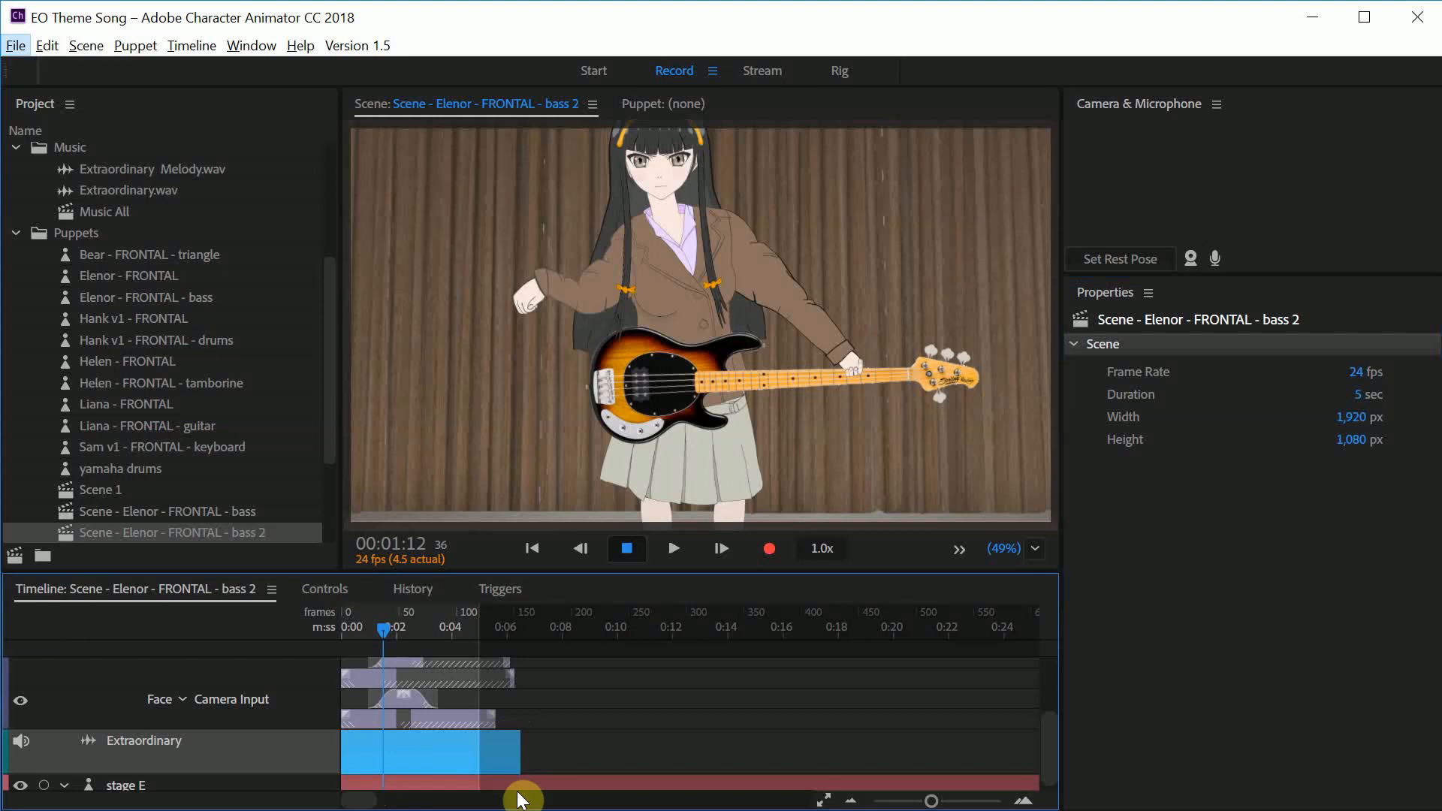
drag(518, 758, 814, 754)
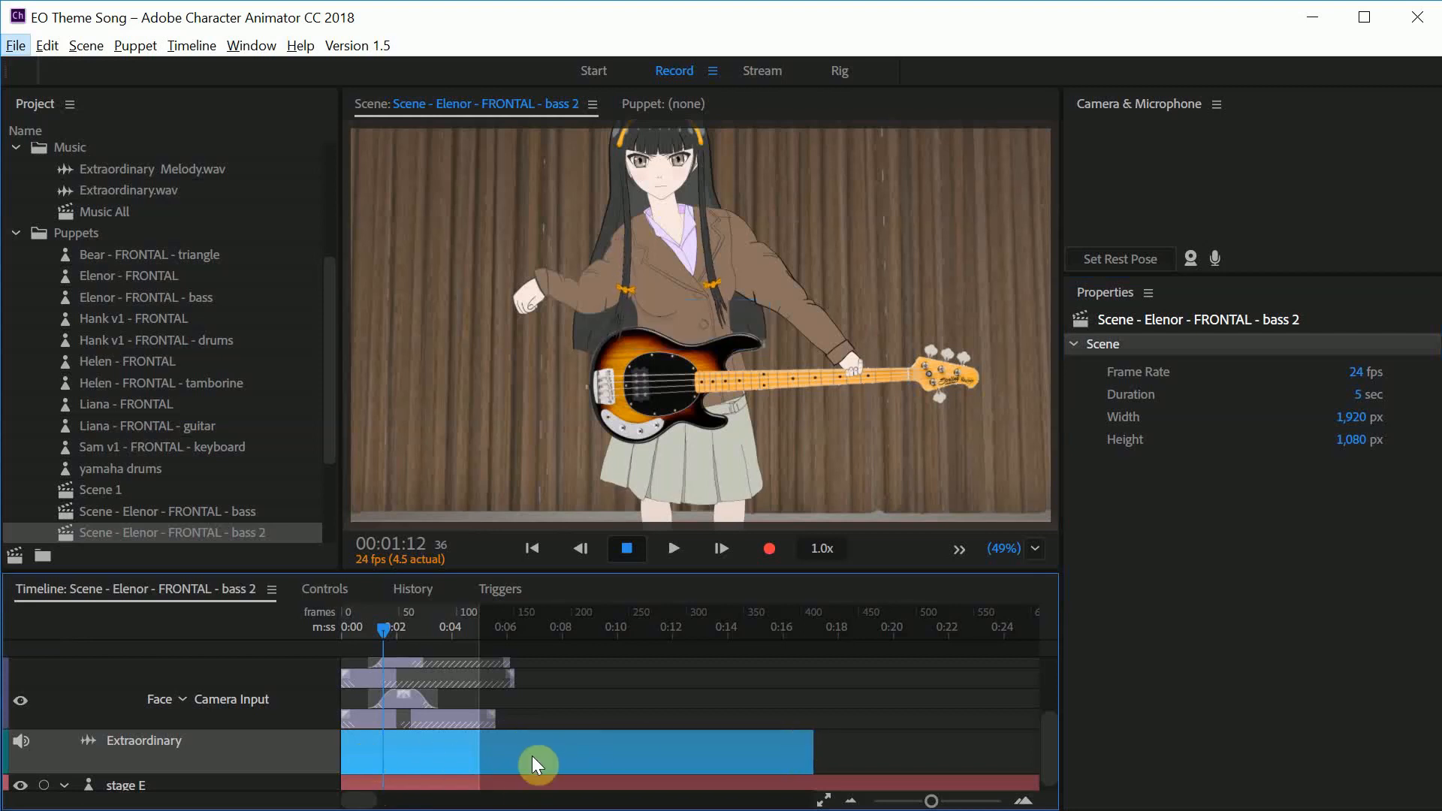
drag(533, 757, 561, 764)
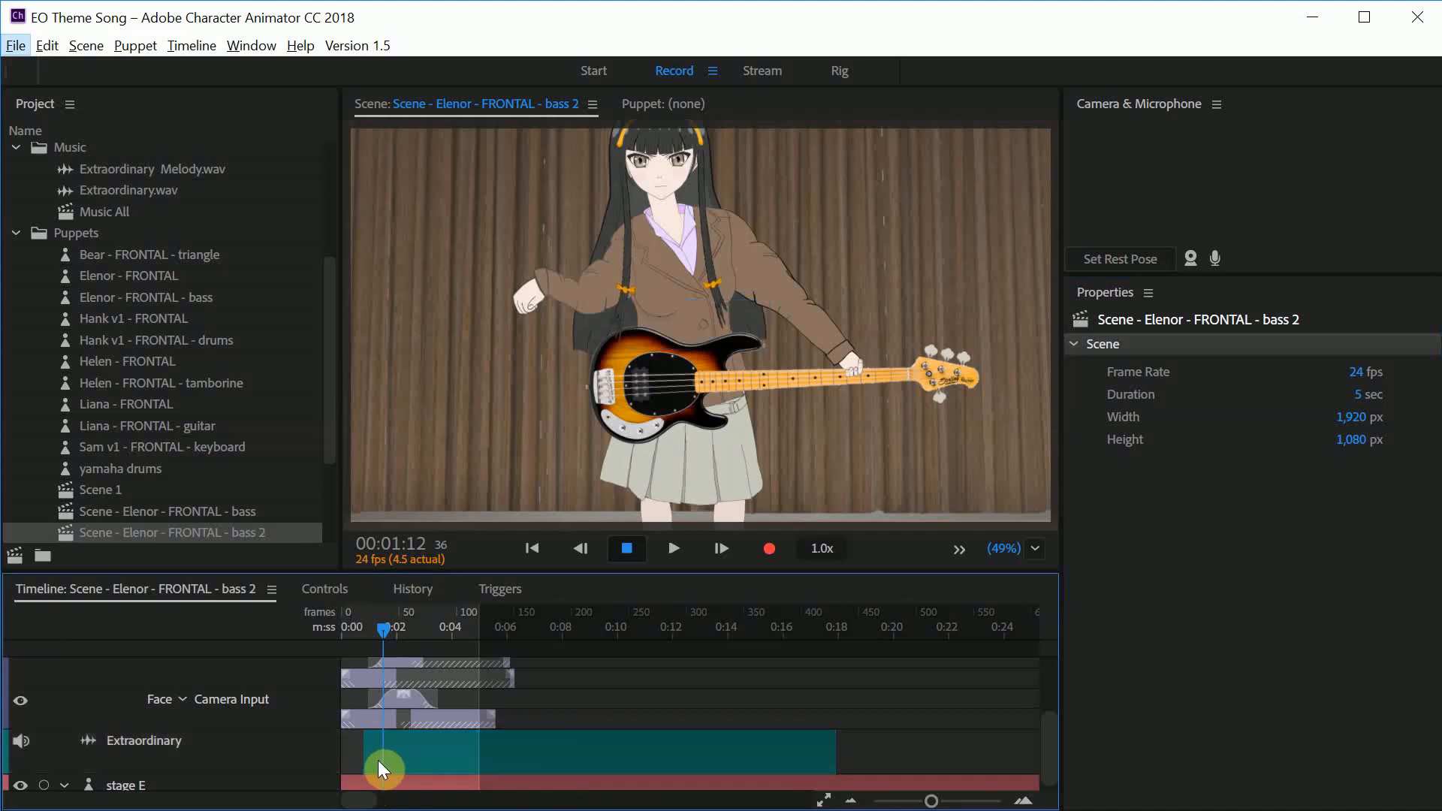
drag(366, 760, 347, 761)
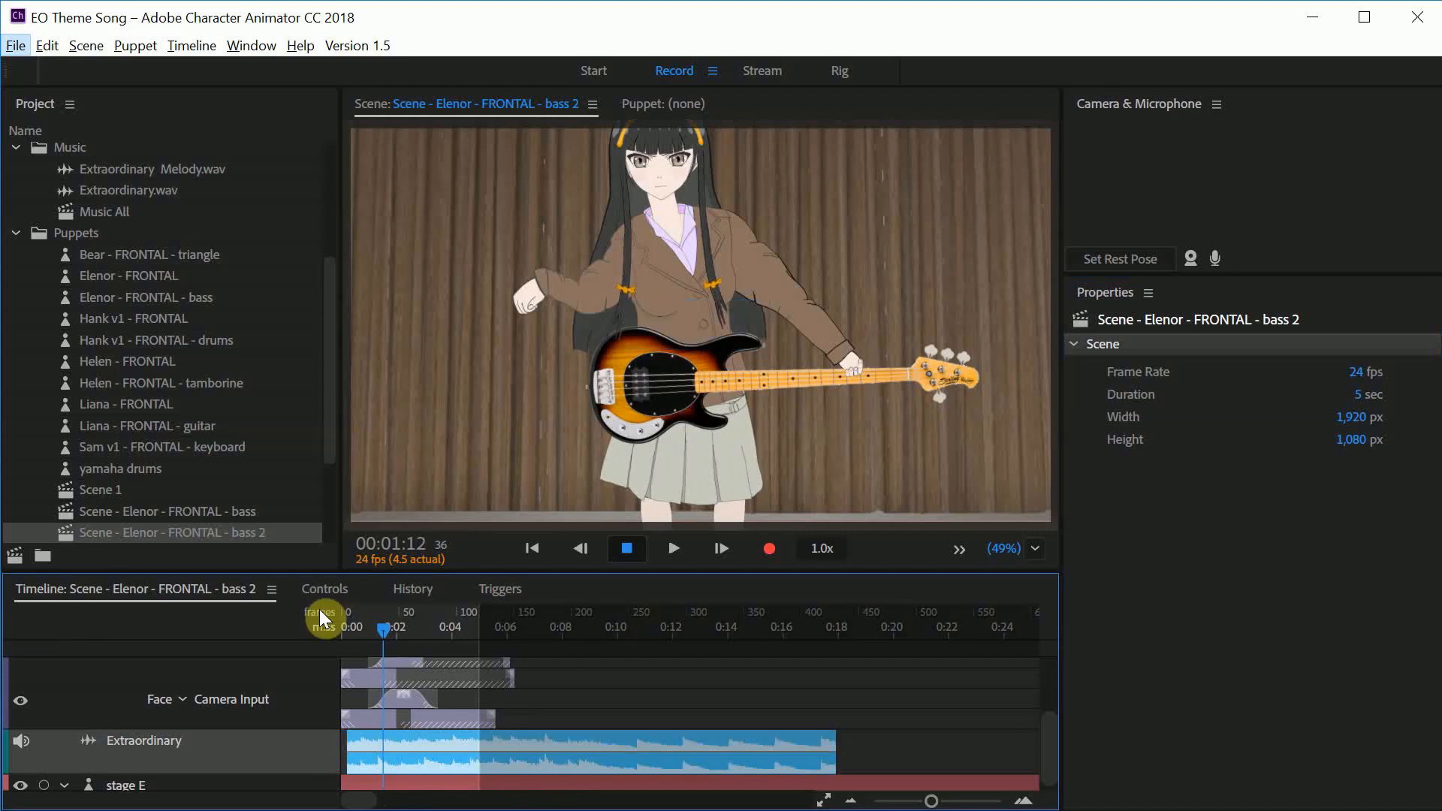
Split the Extraordinary audio clip at 00:06:15.
click(524, 640)
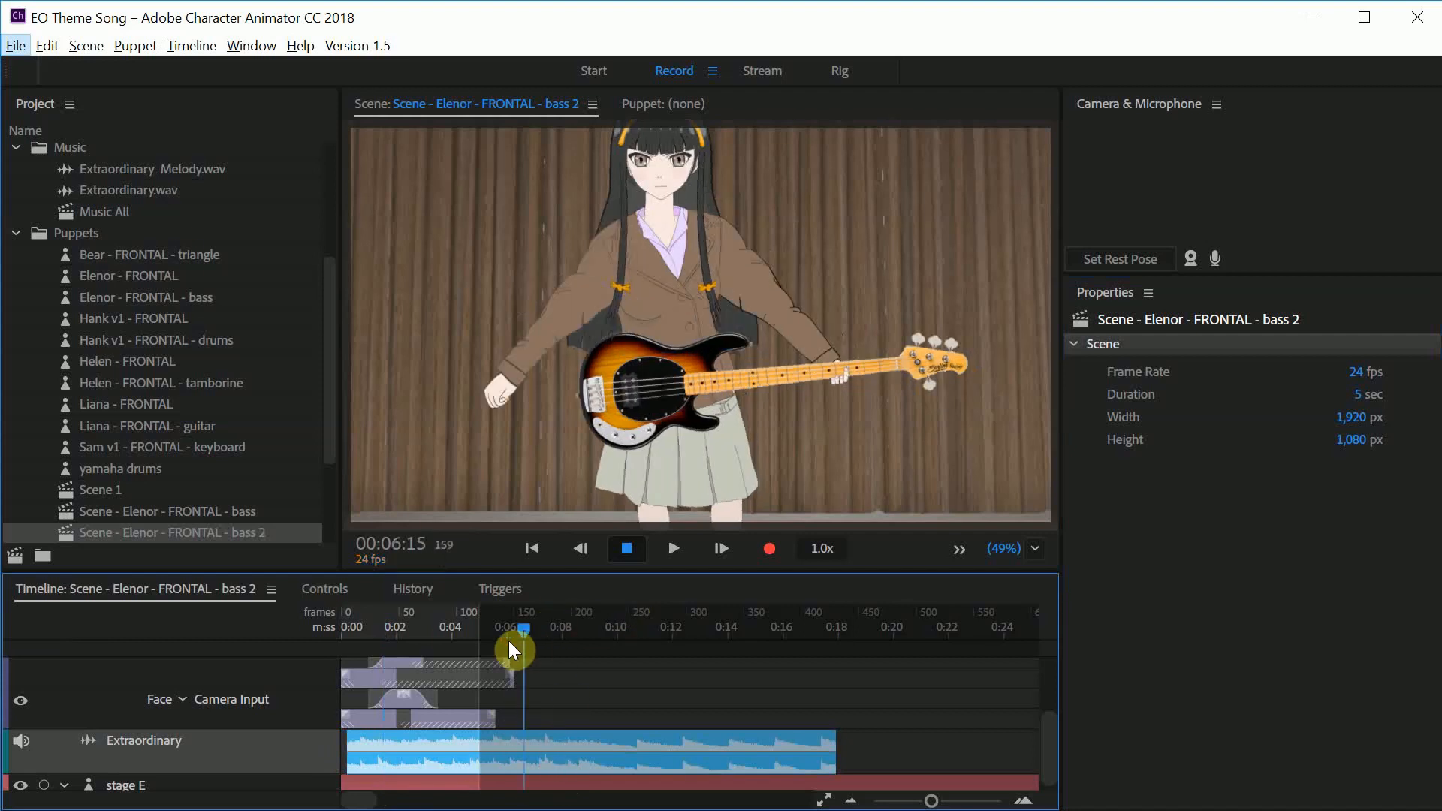
click(47, 45)
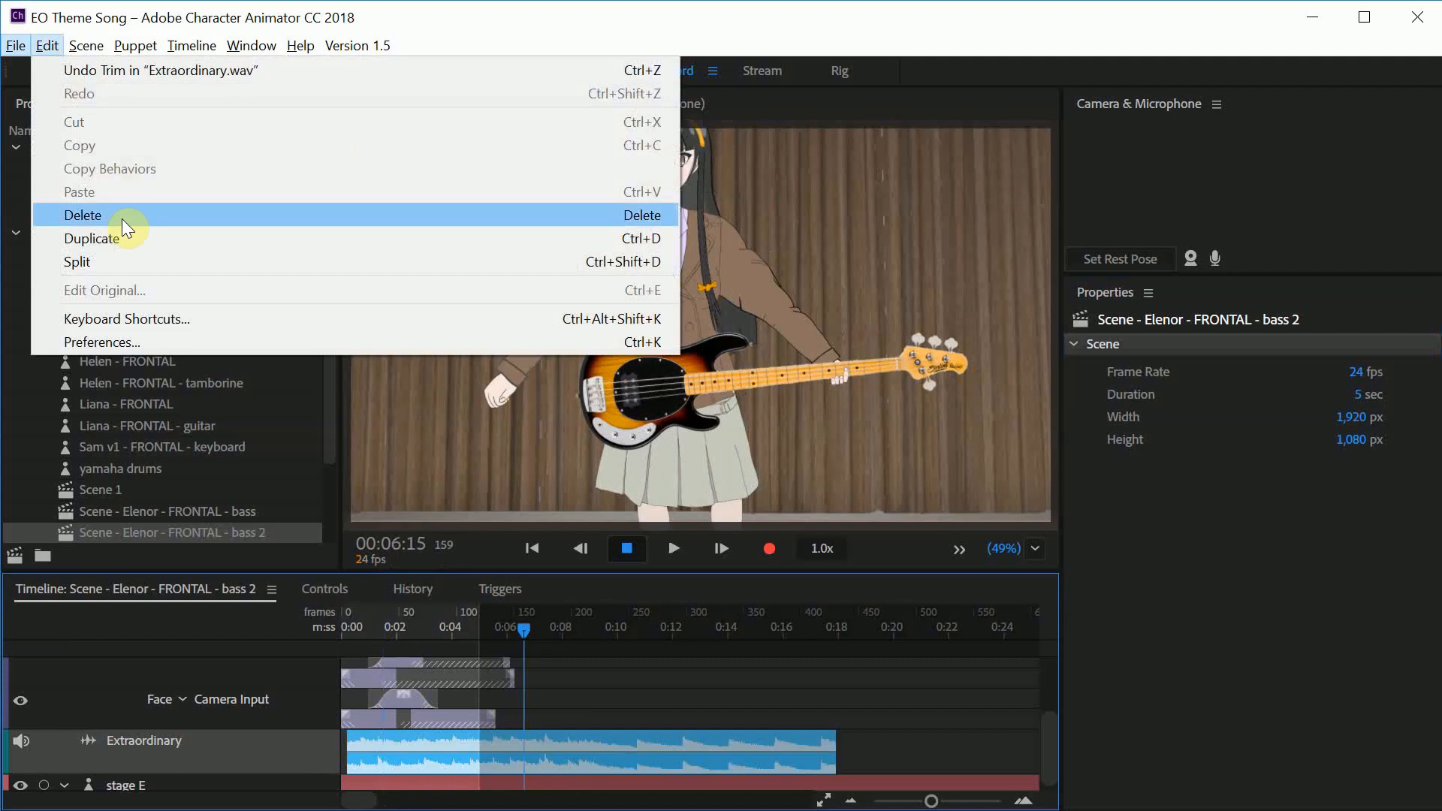
click(120, 261)
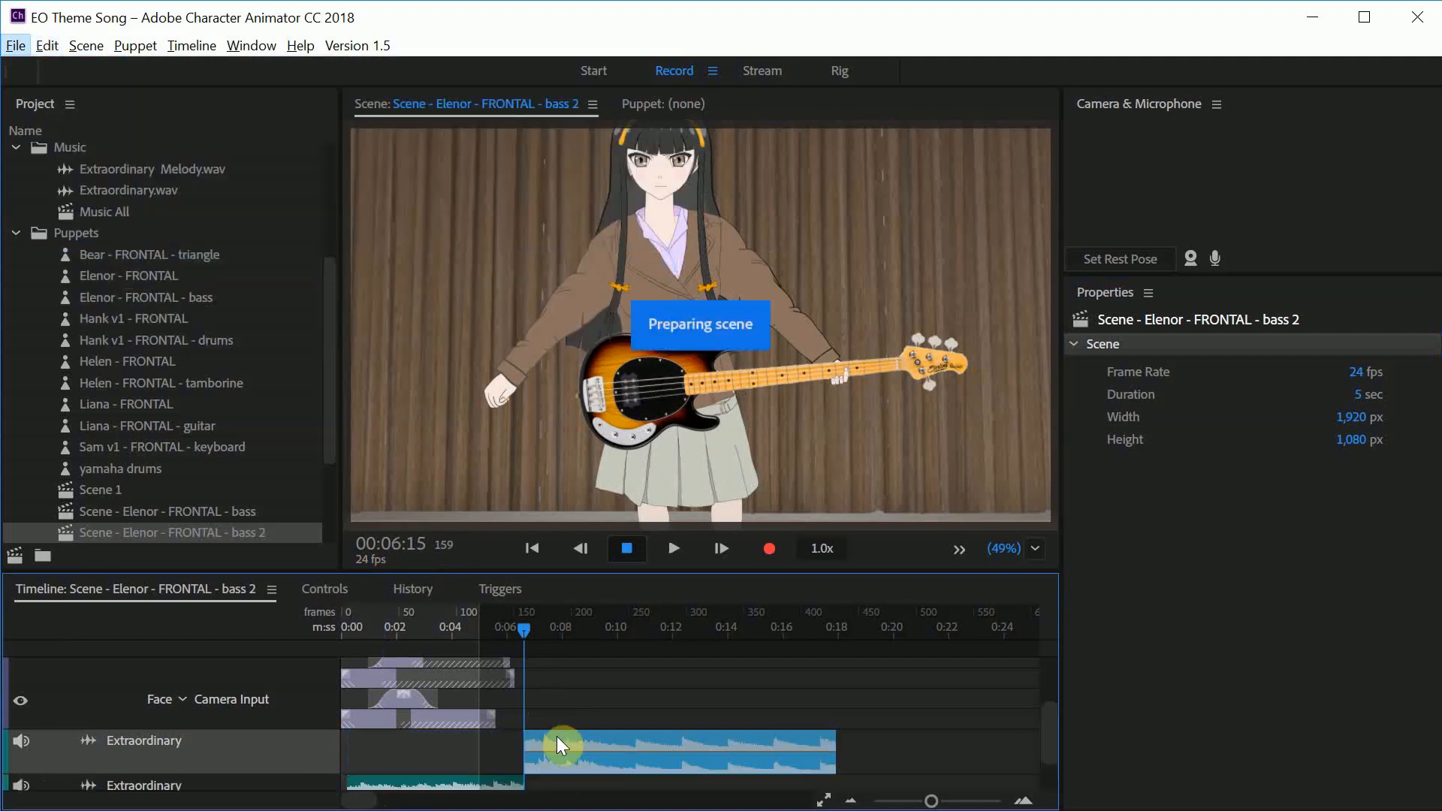
Extend the end of the first Extraordinary piece to about 0:13 and trim it back to the split at about 6.5 seconds.
drag(1048, 746, 978, 758)
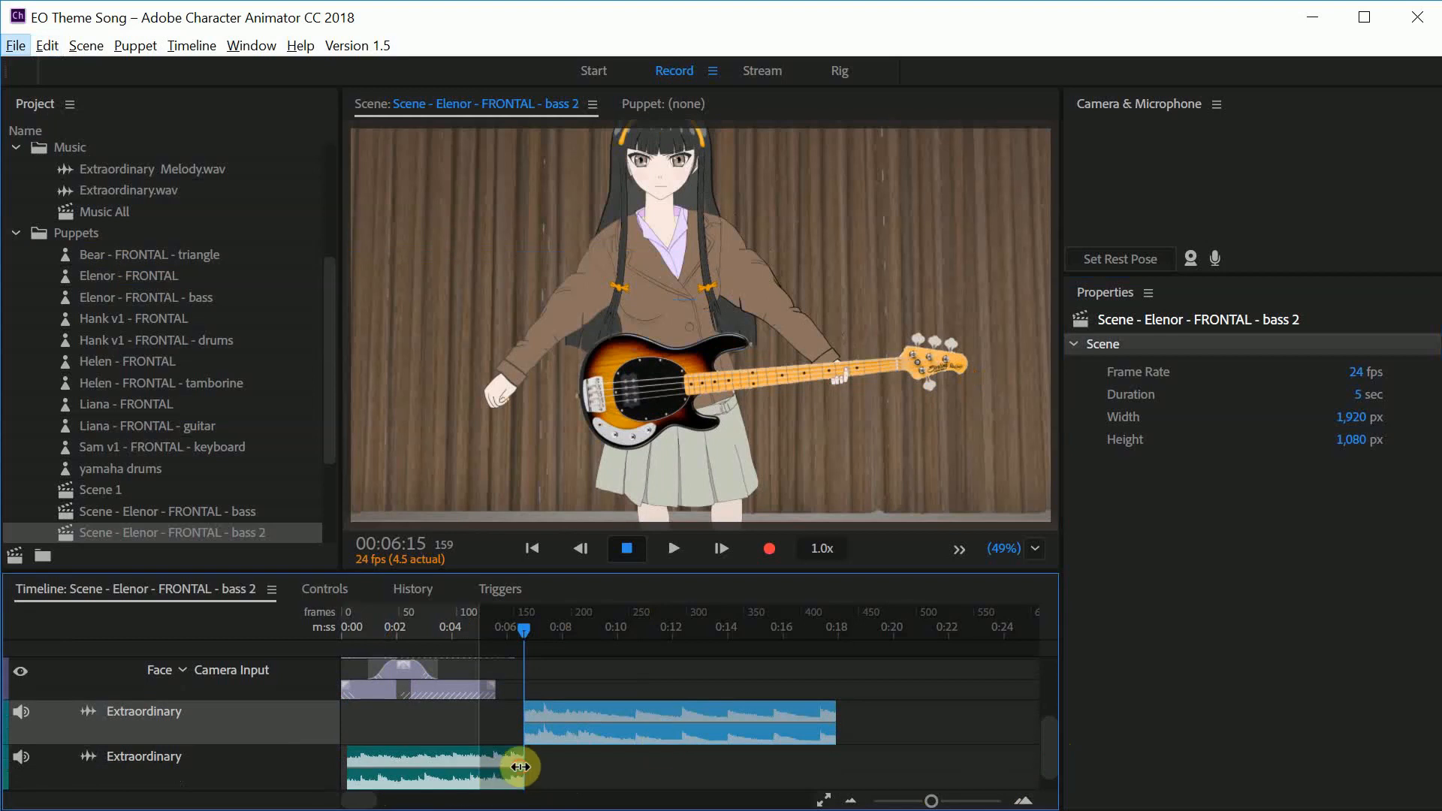
drag(520, 767, 692, 781)
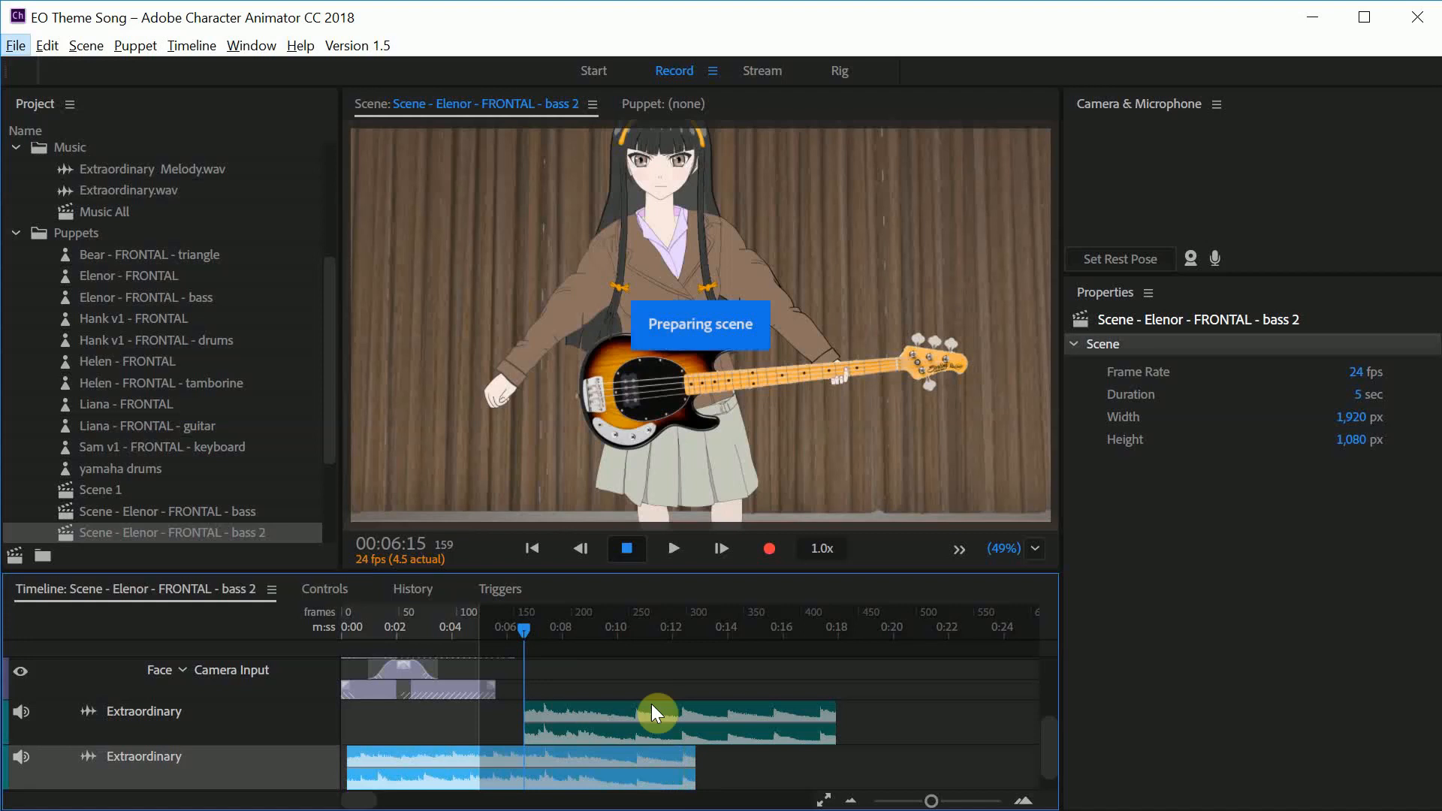
drag(693, 767, 588, 764)
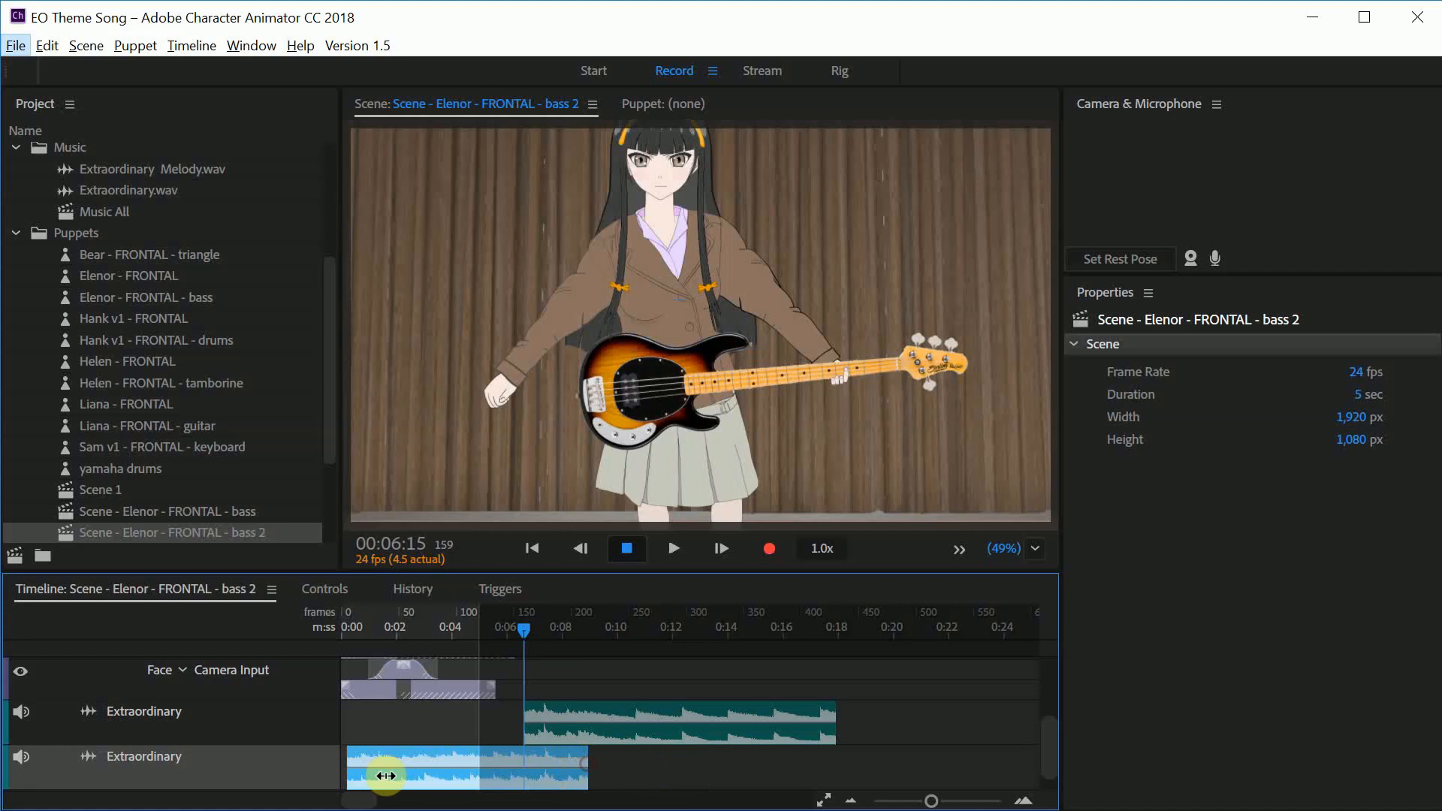
drag(584, 767, 522, 773)
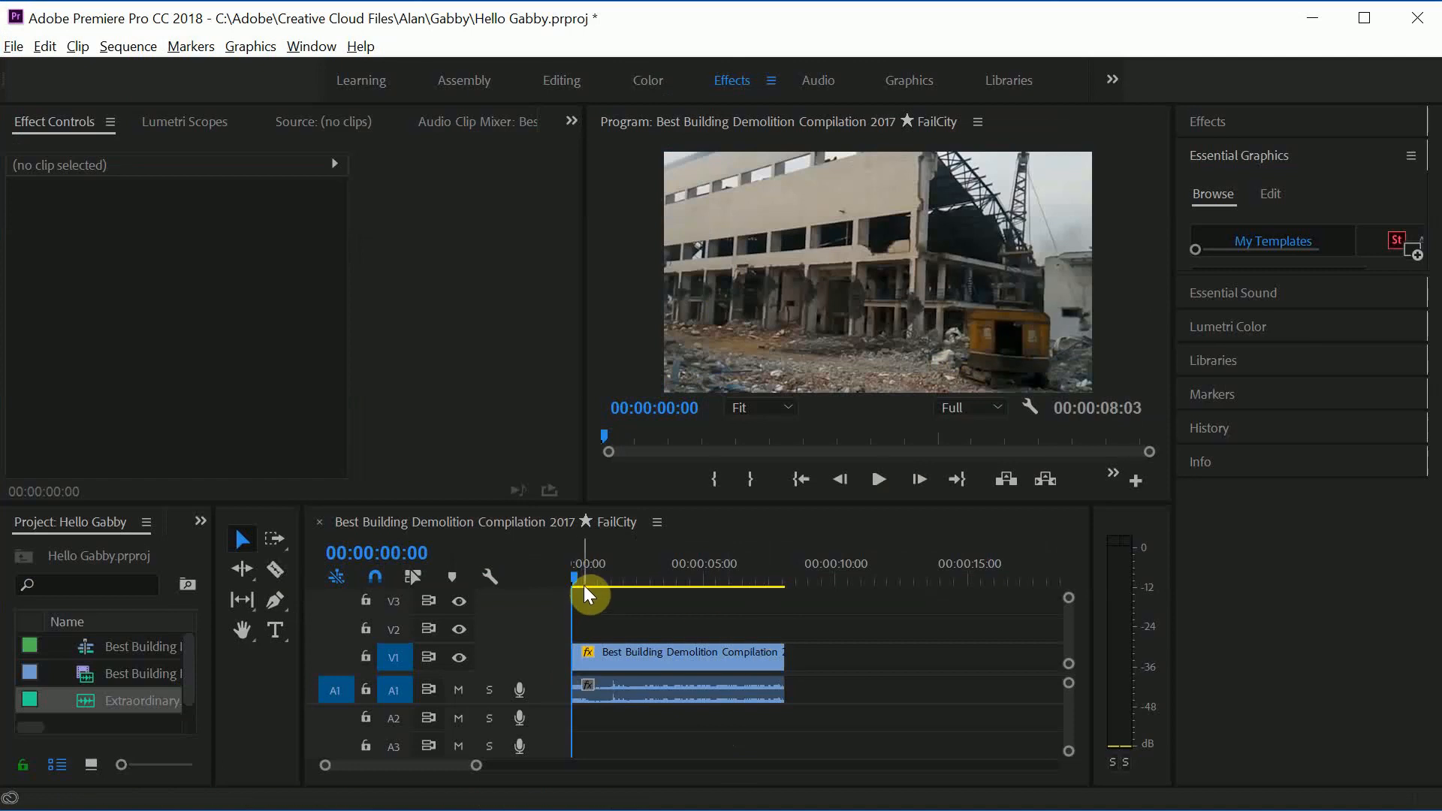
In Premiere Pro, preview the demolition sequence and place the Extraordinary audio on track A2 at the sequence start.
key(space)
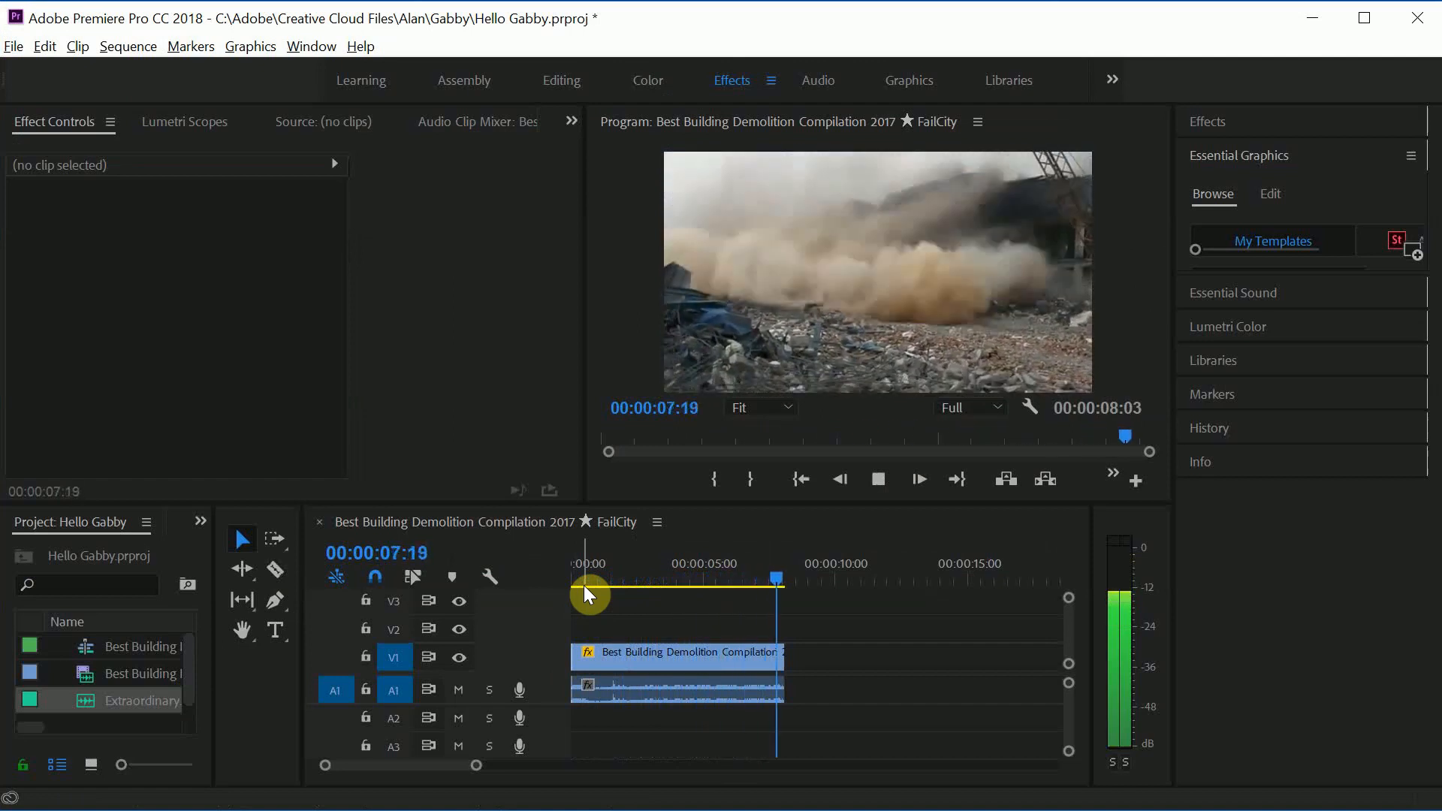
drag(590, 578, 571, 578)
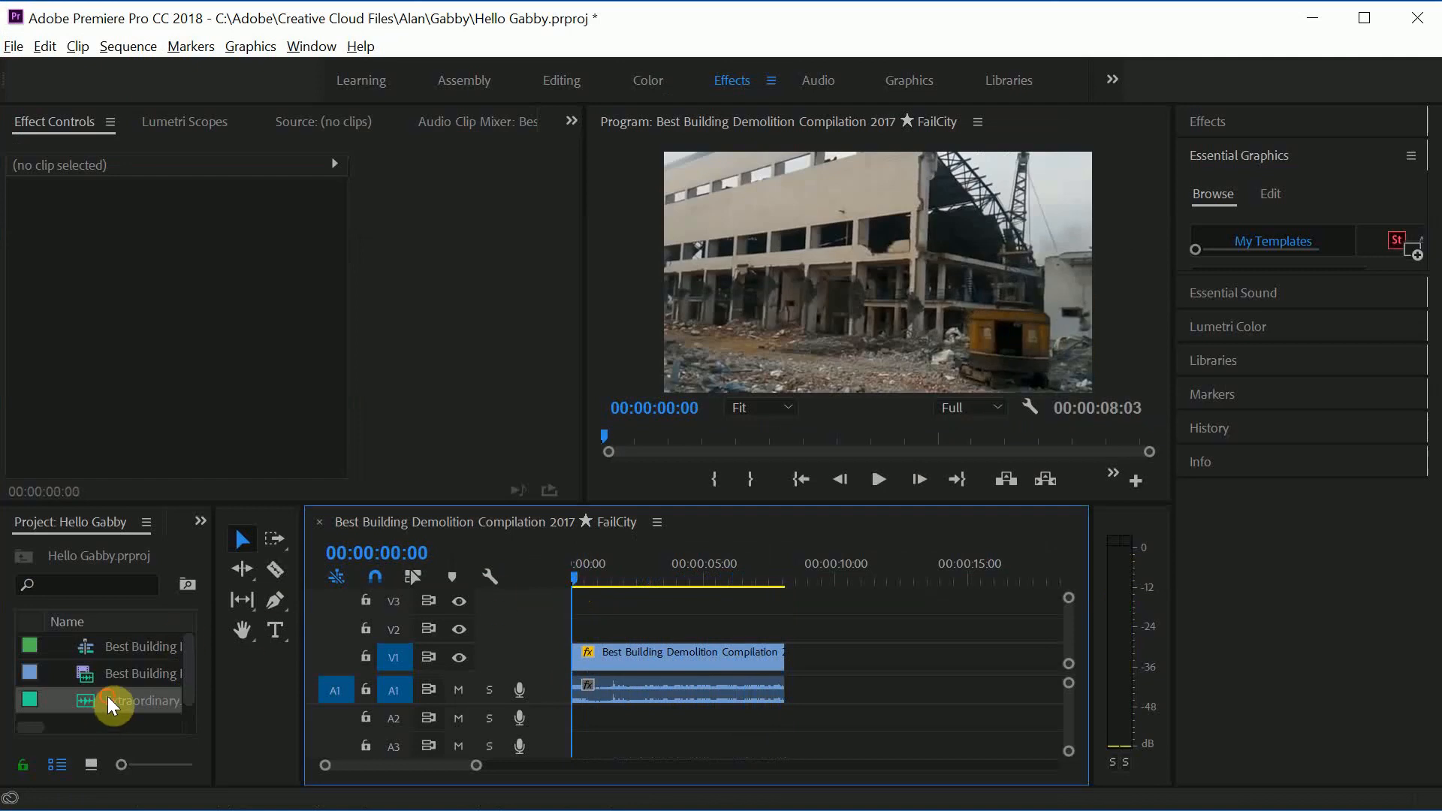
drag(107, 696, 571, 729)
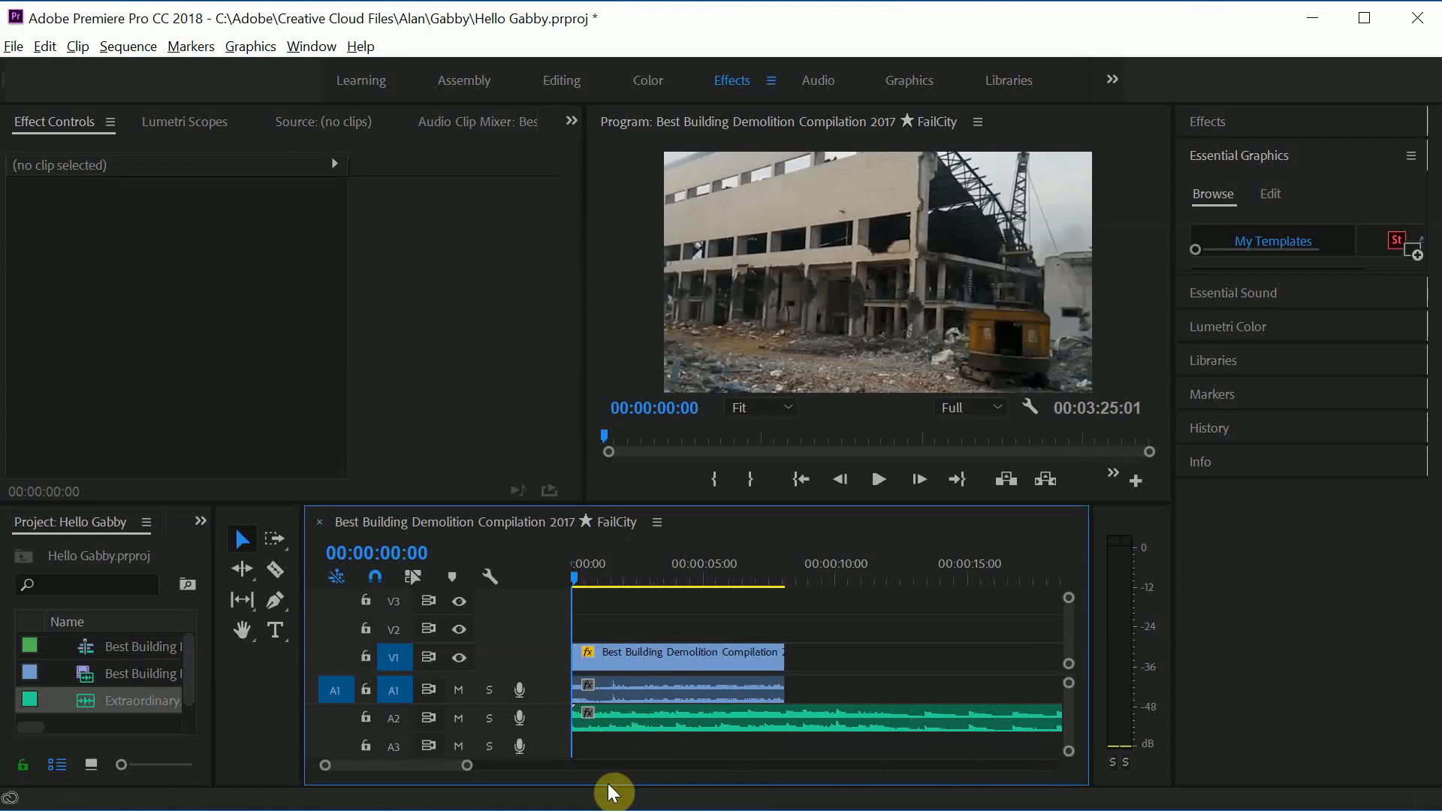
Play the opening seconds of the demolition sequence together with the Extraordinary music.
mouse_move(469, 778)
mouse_down()
mouse_move(489, 772)
mouse_move(432, 779)
mouse_move(477, 779)
mouse_up()
key(space)
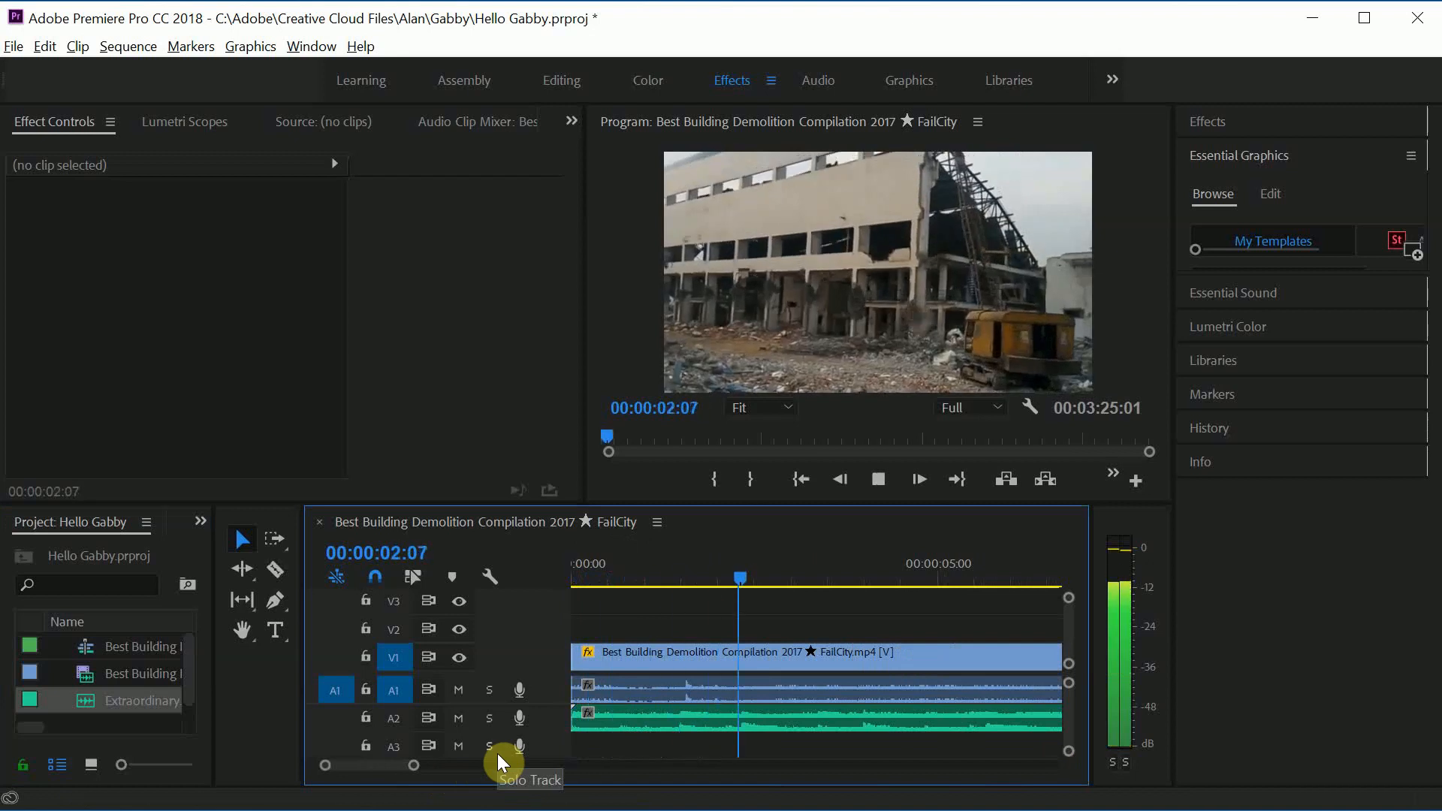
key(space)
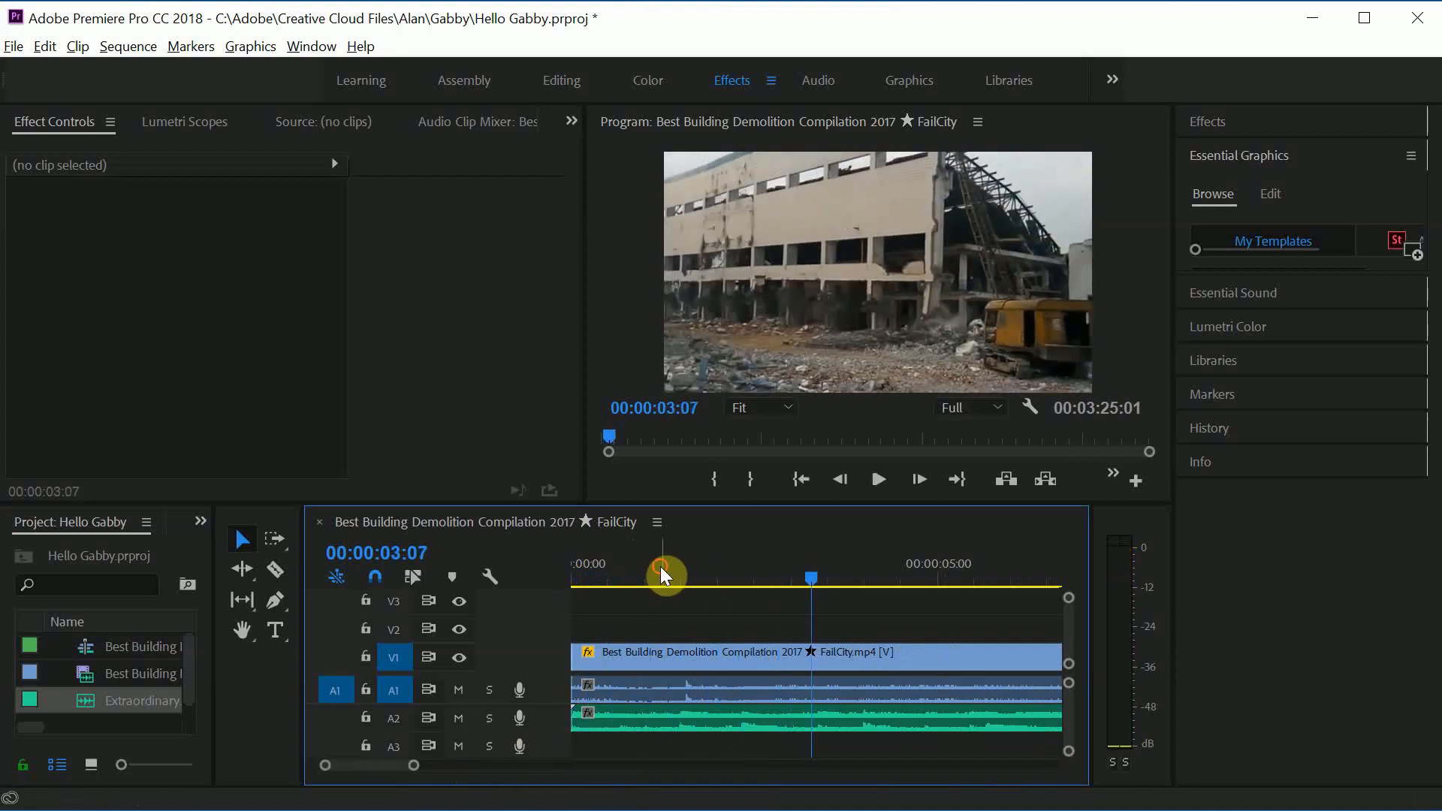
With the playhead at 00:00:01:12, trim a fraction of a second from the Extraordinary clip's start and realign it to the sequence start.
drag(660, 568, 679, 574)
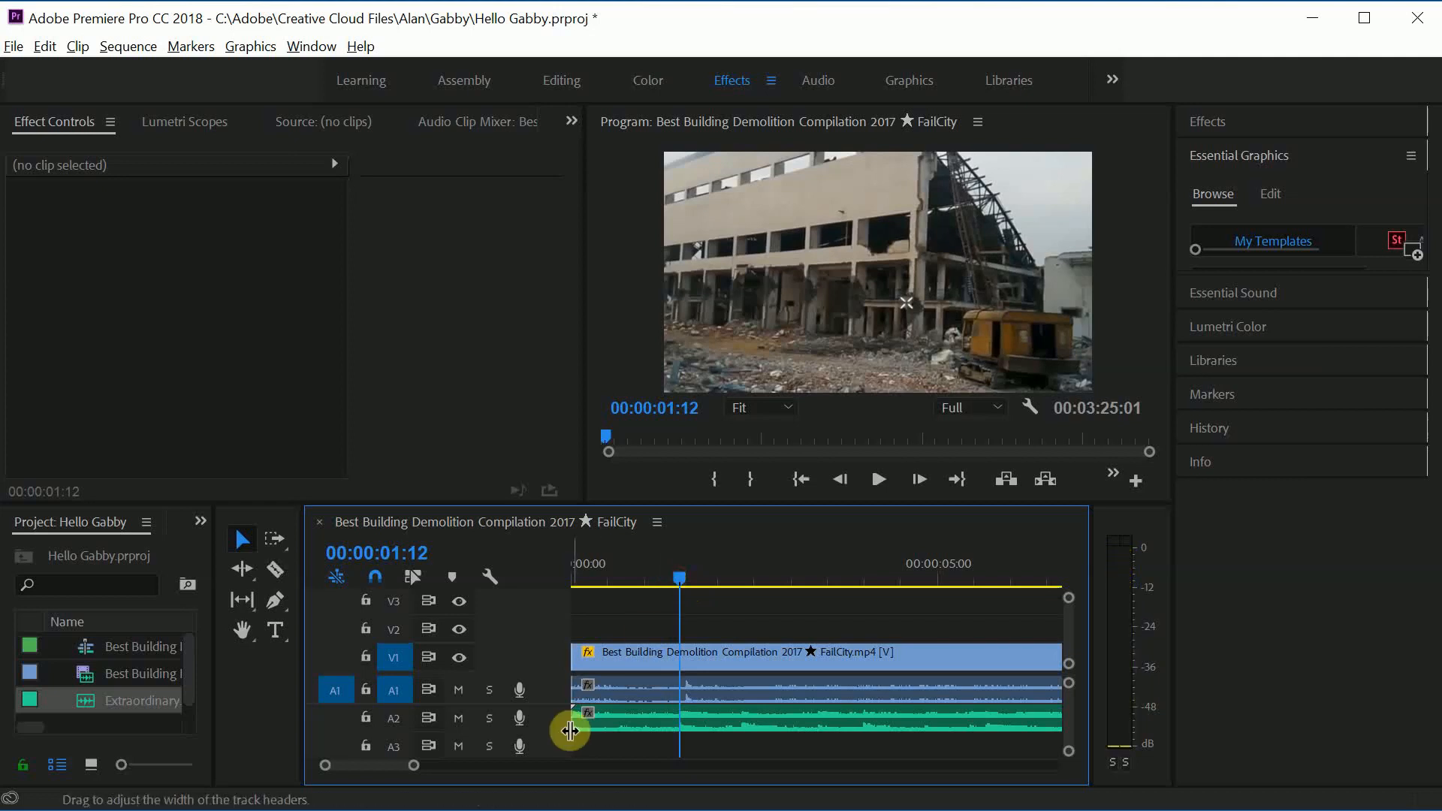
drag(578, 723, 594, 721)
drag(736, 713, 690, 724)
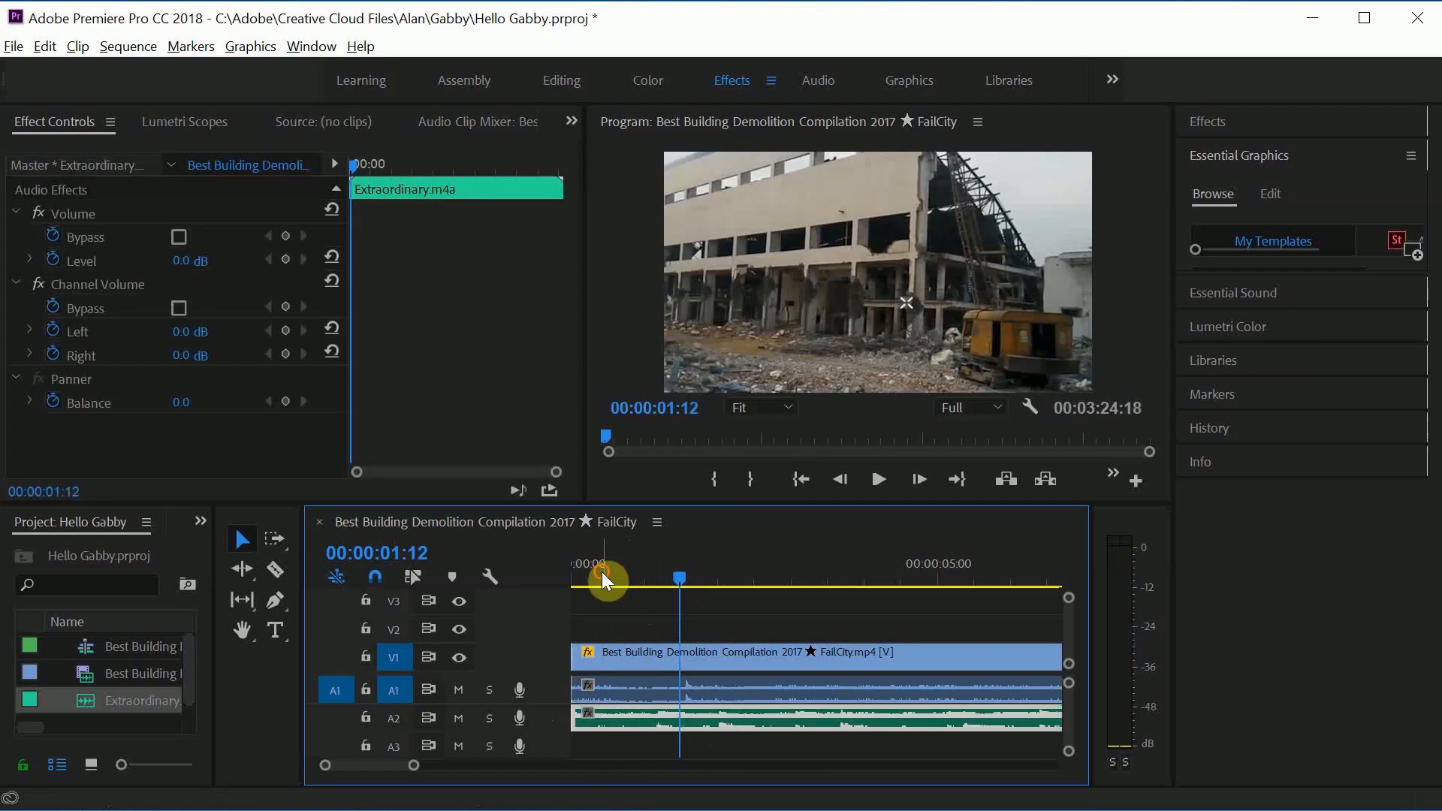
Place the playhead on the music beat at 00:00:01:05 and increase the height of audio track A2.
drag(601, 574, 662, 718)
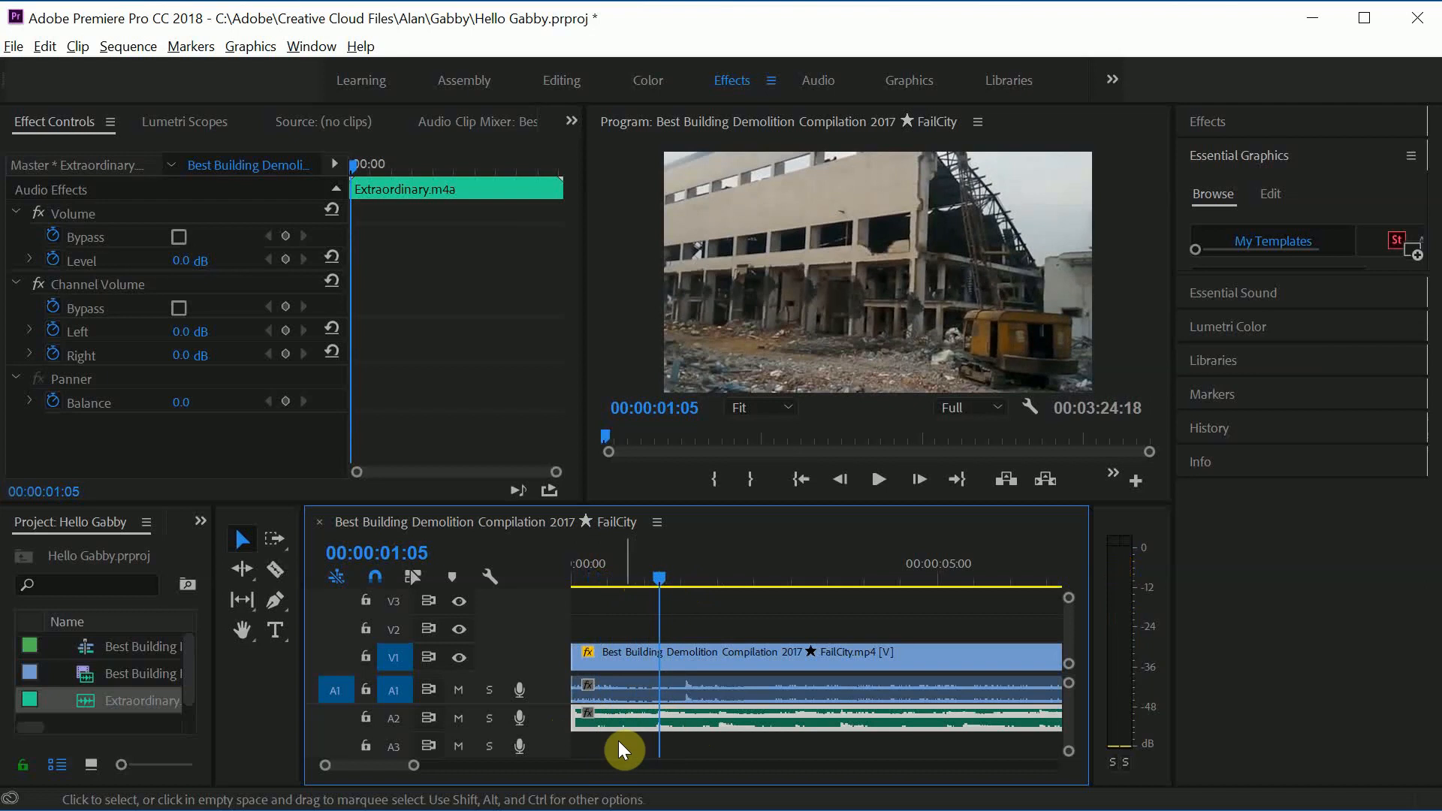
drag(546, 729, 541, 751)
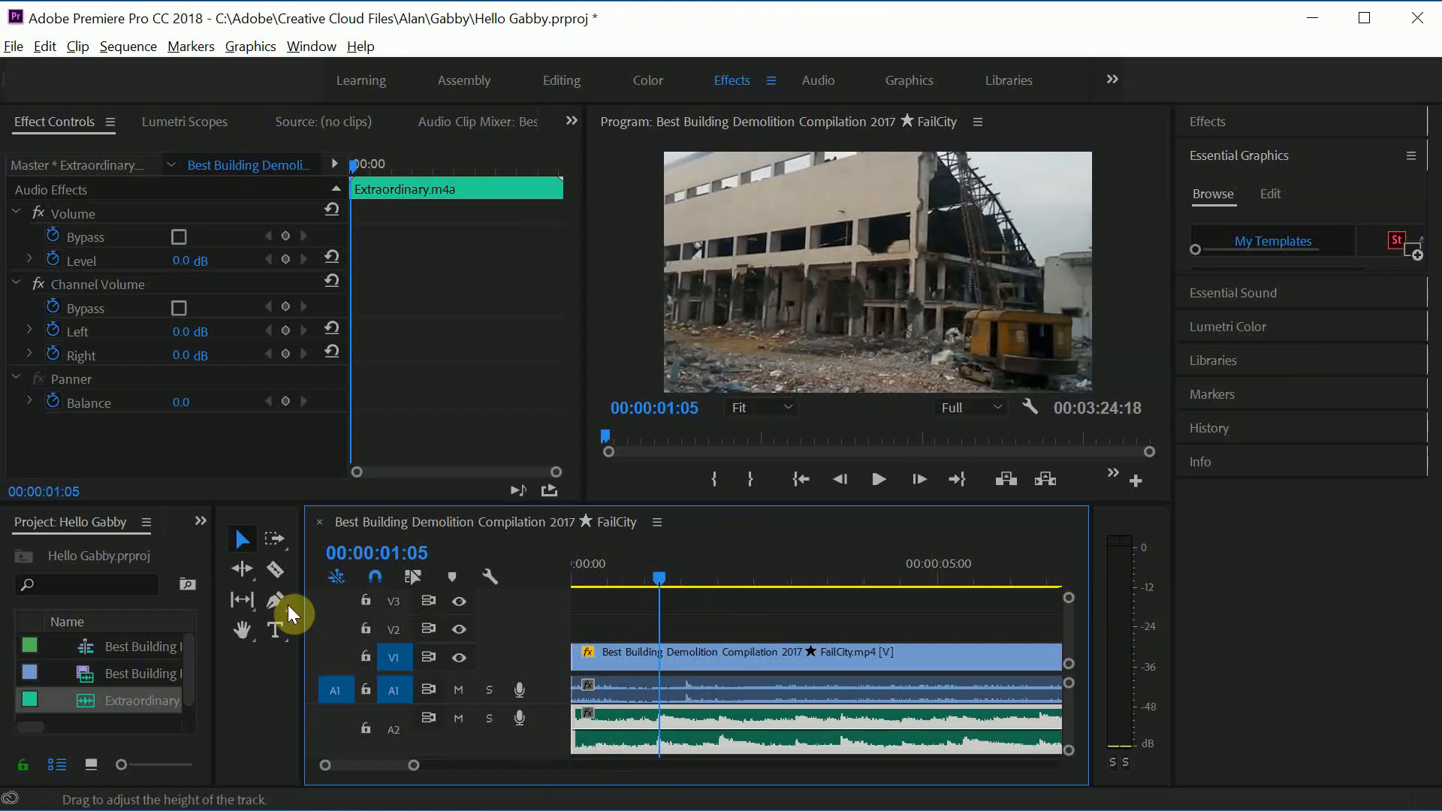
Split the demolition clip and its linked audio at 00:00:01:14 with the Razor tool, then restore the Selection tool.
click(274, 570)
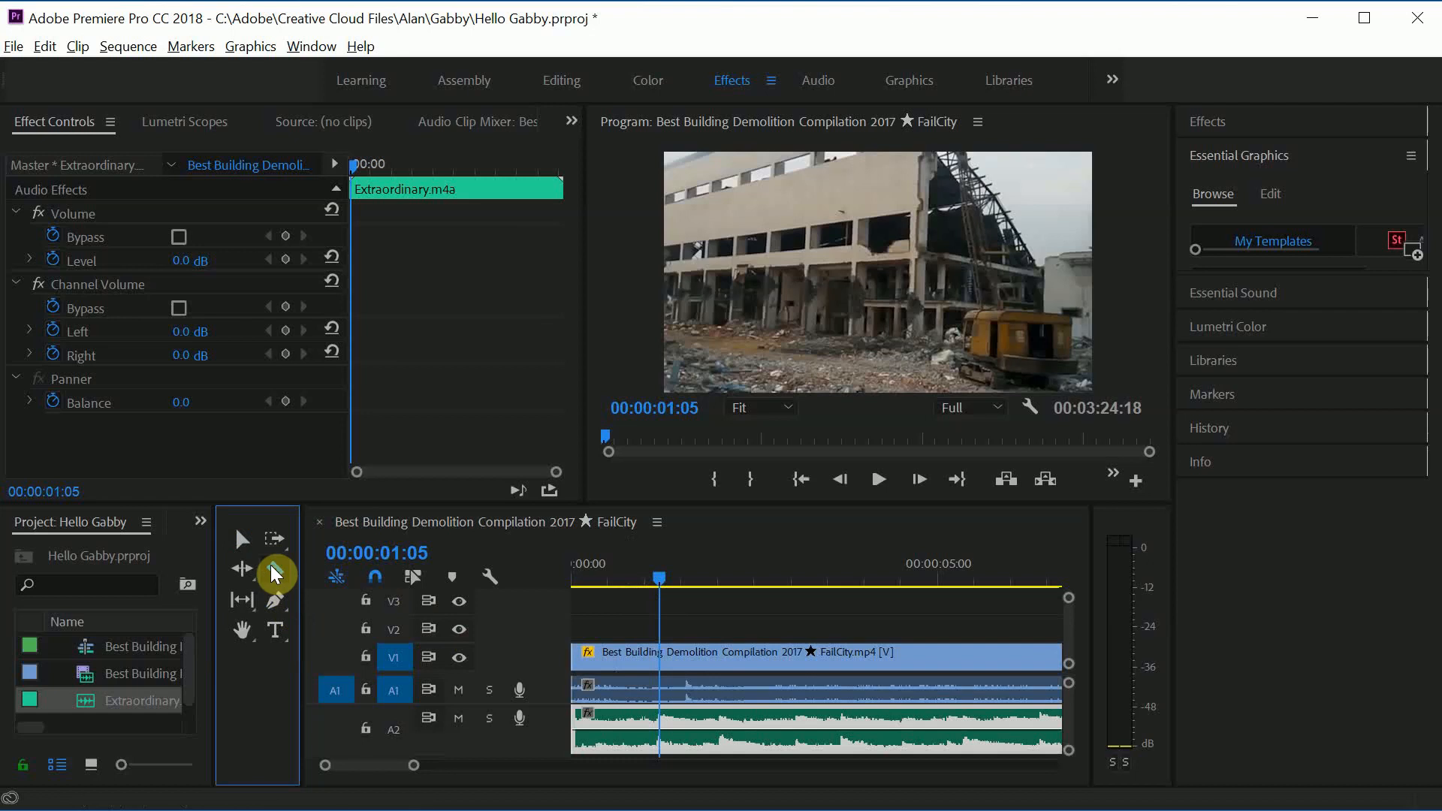
click(685, 653)
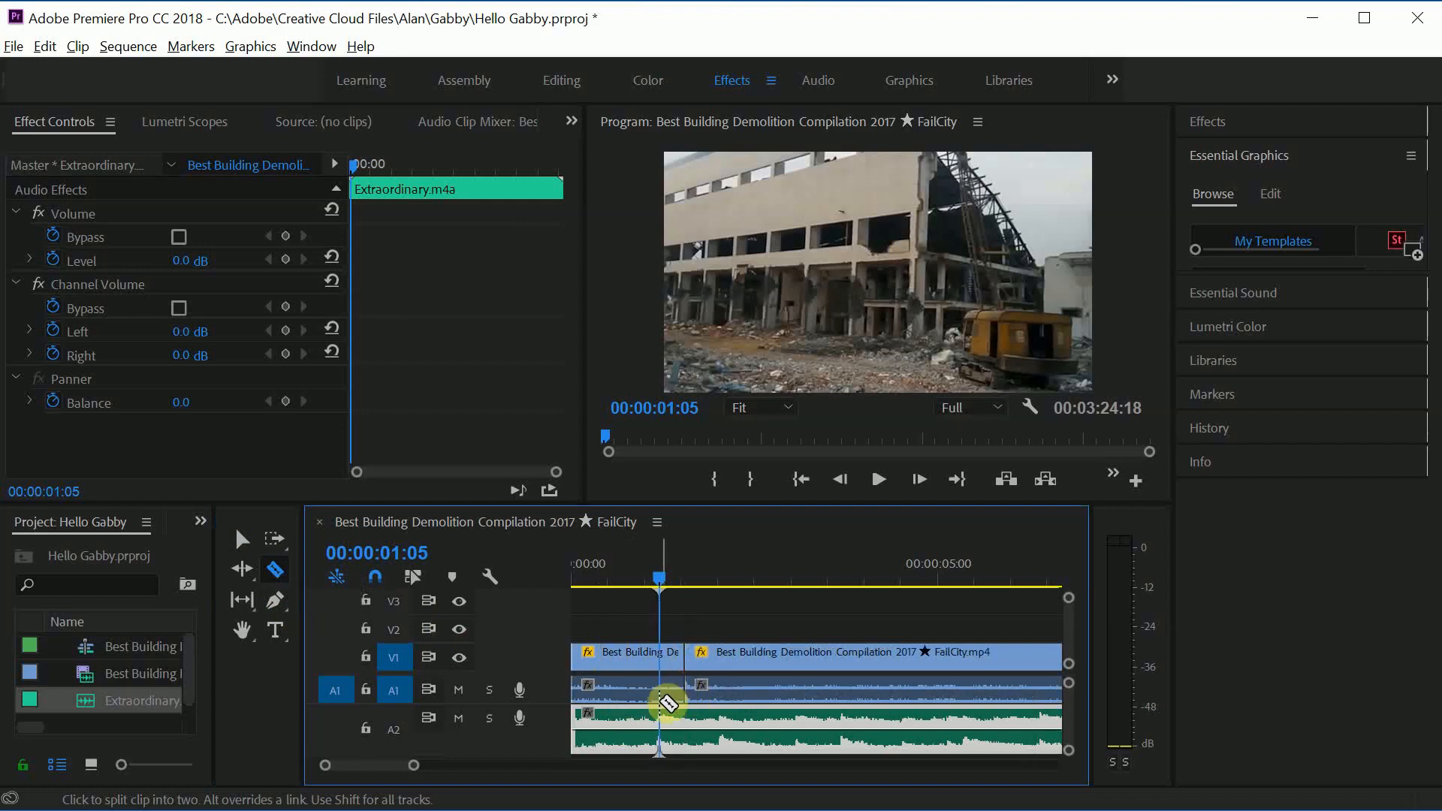
click(242, 539)
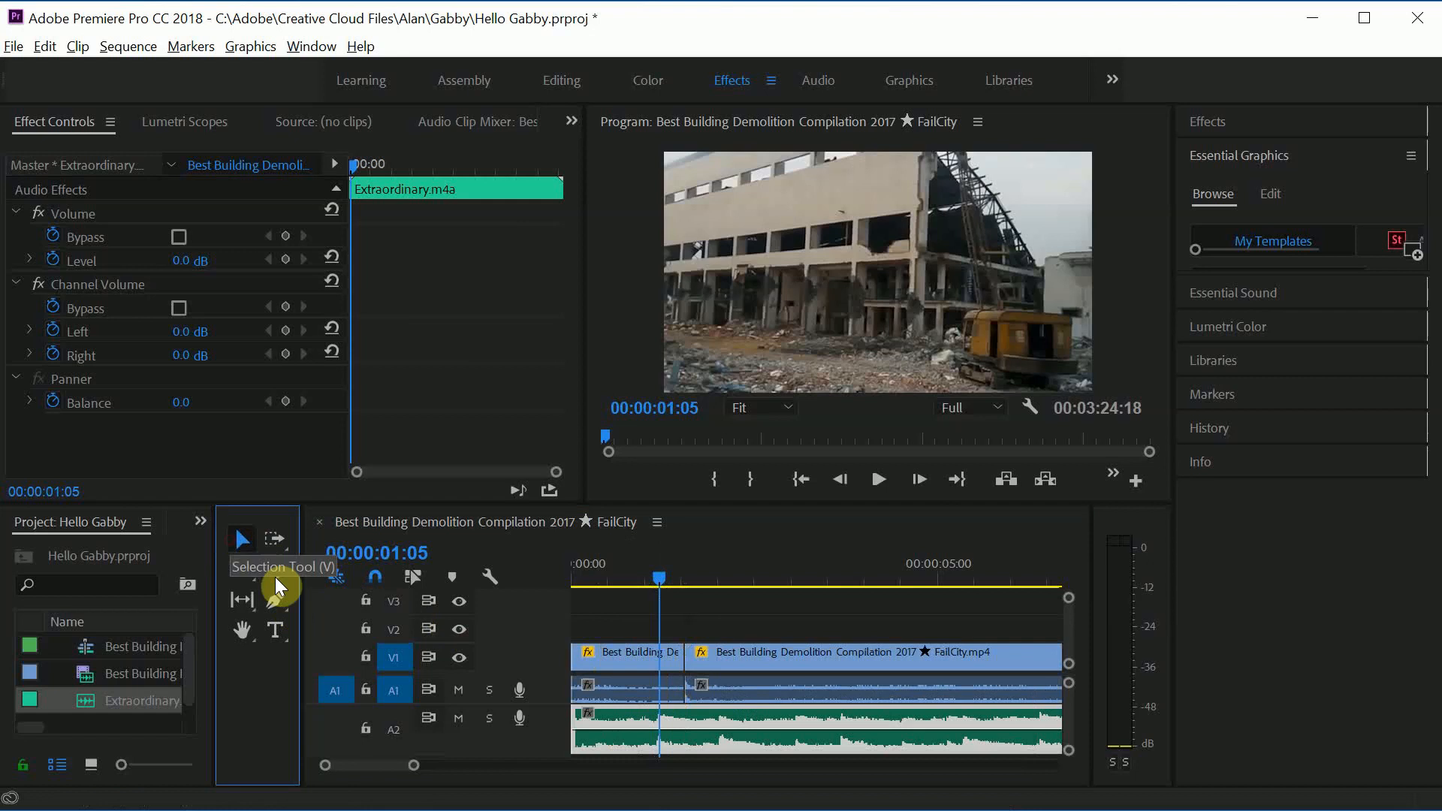
Select only the video of the first demolition piece and change its Clip Speed / Duration settings.
right_click(607, 654)
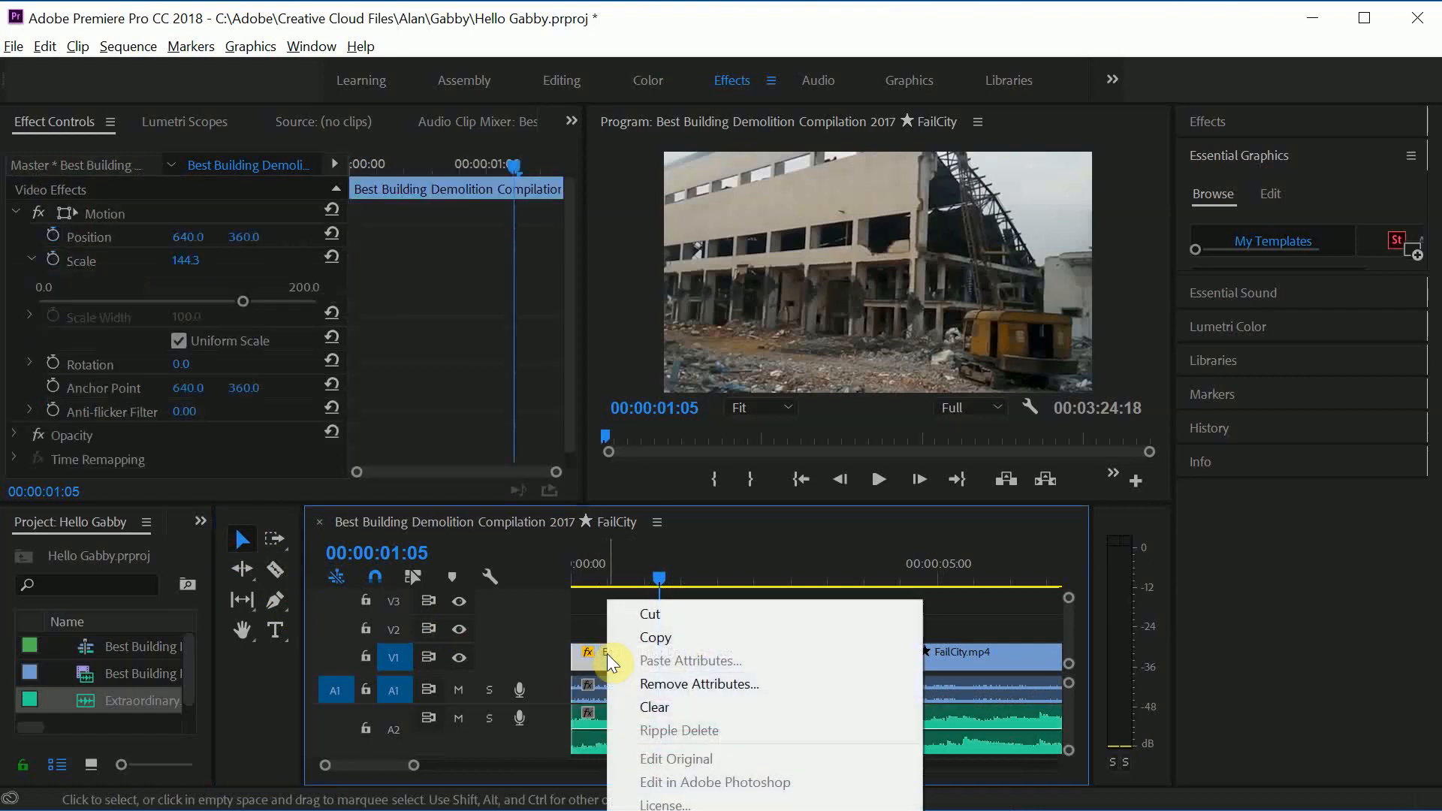
click(579, 679)
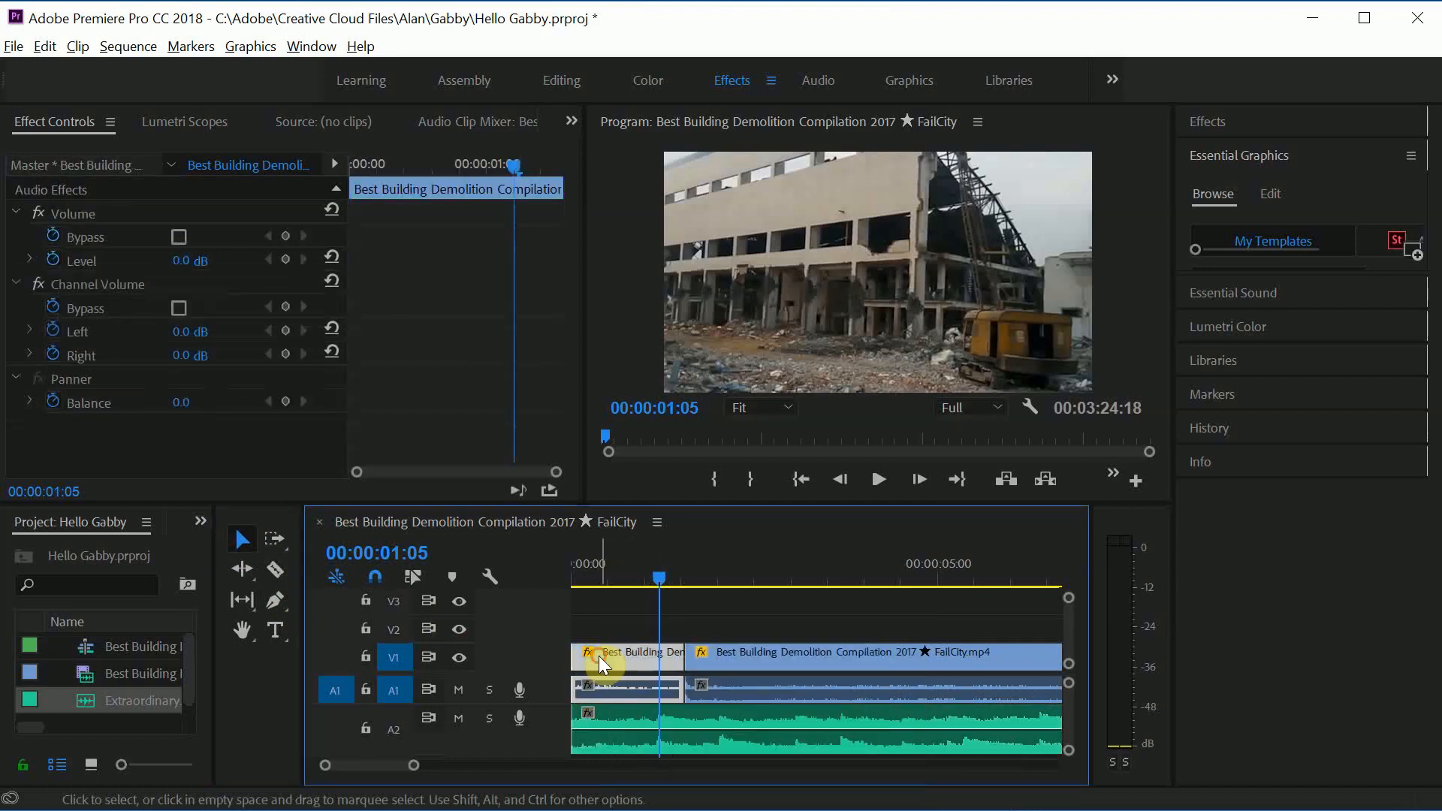
click(598, 655)
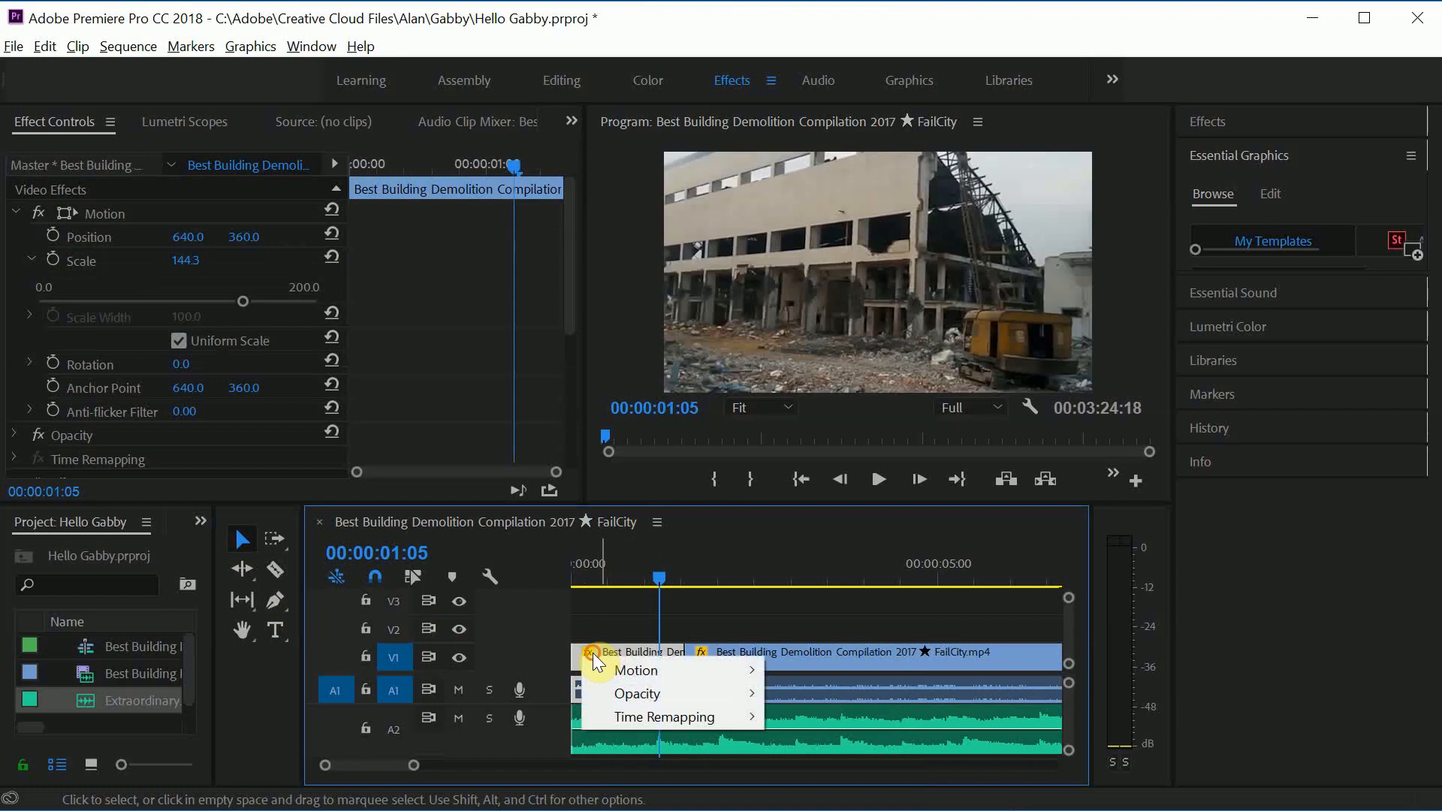
click(593, 652)
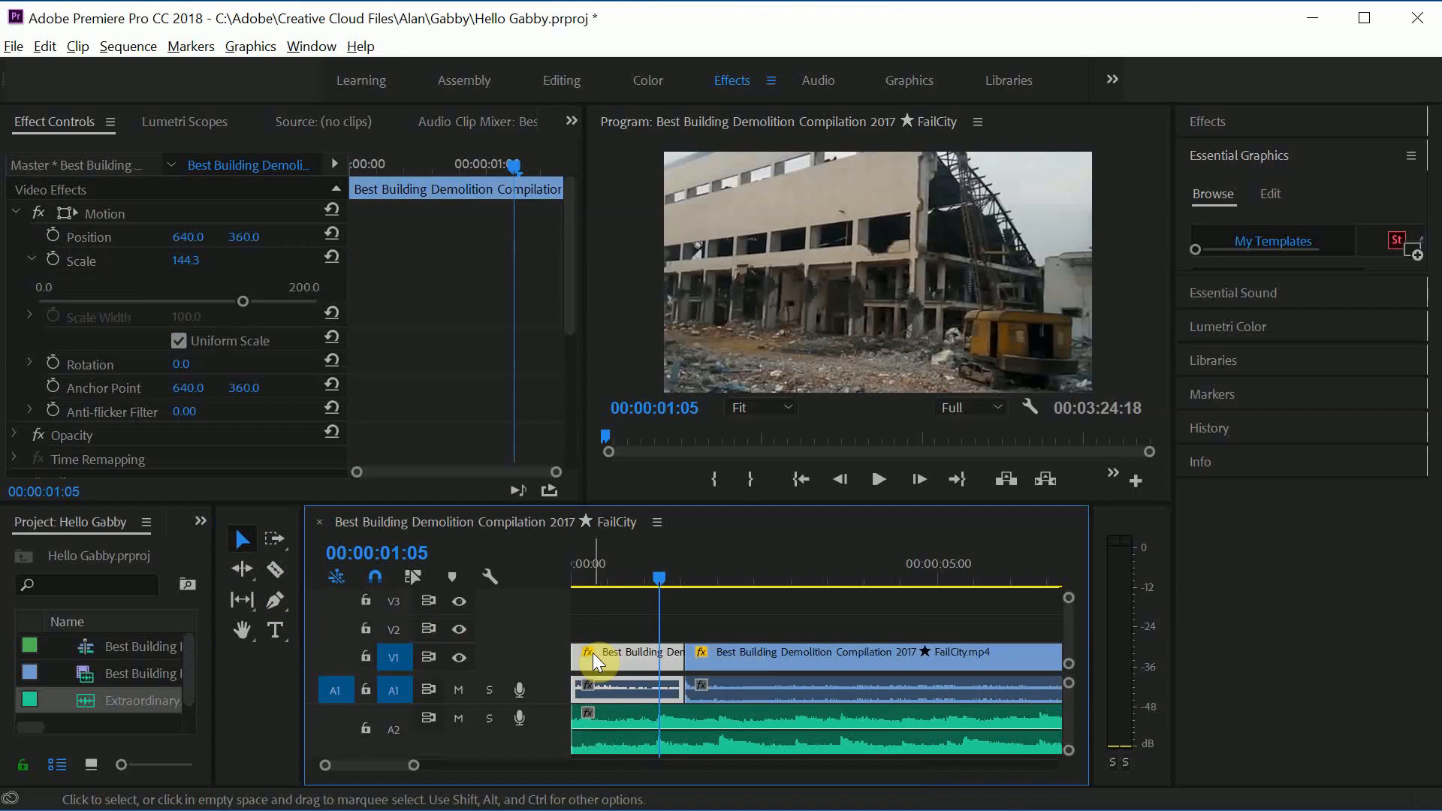
click(710, 694)
click(634, 691)
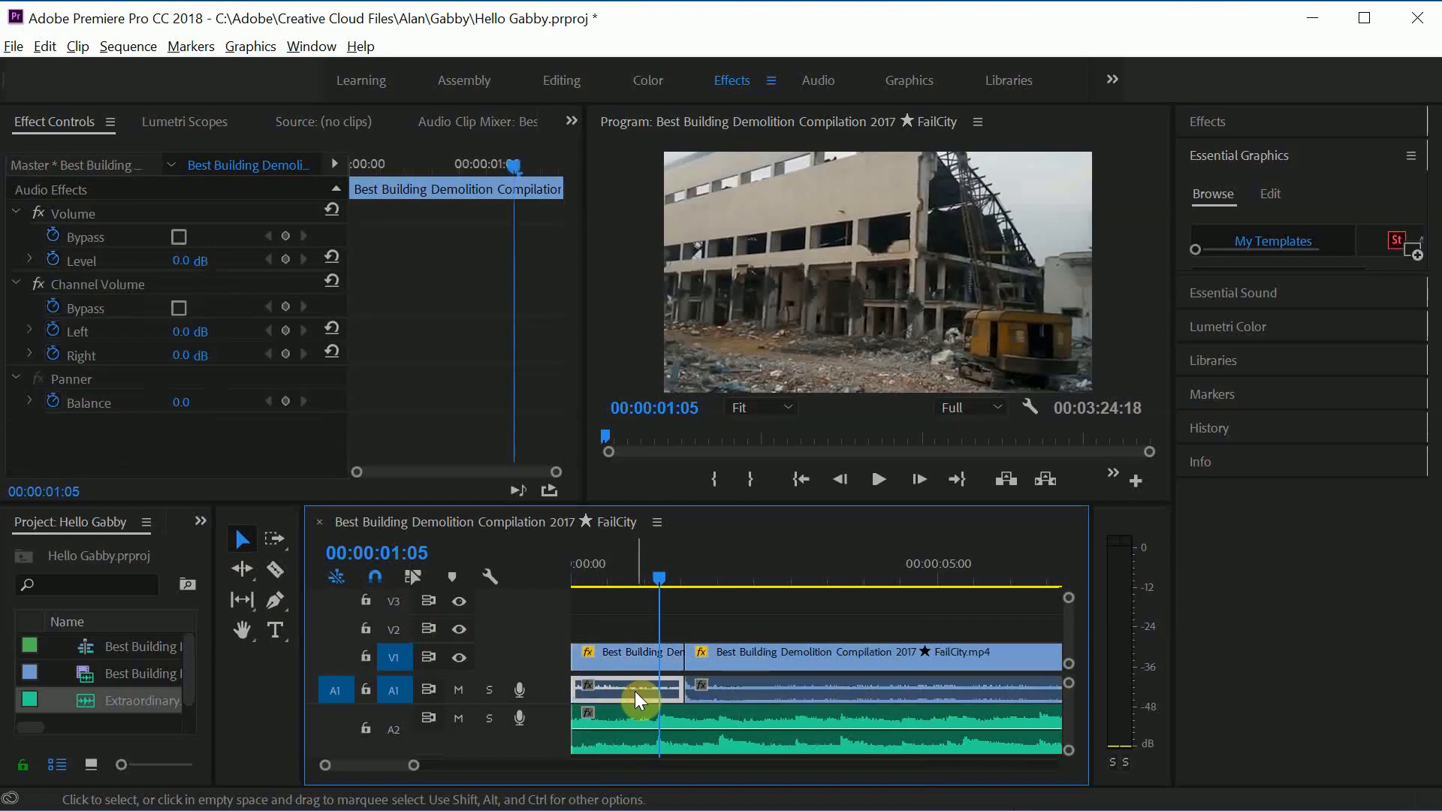
click(647, 664)
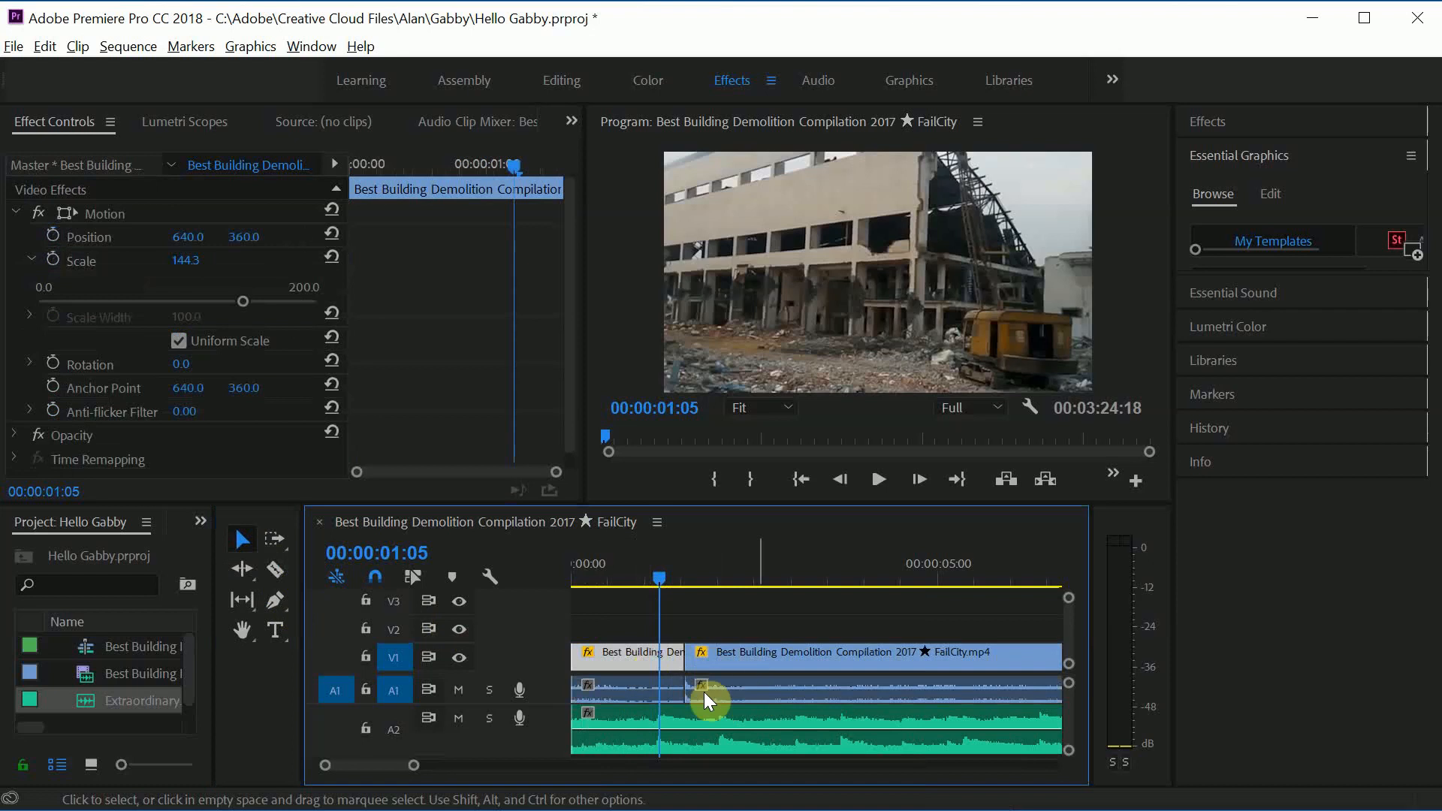
right_click(619, 649)
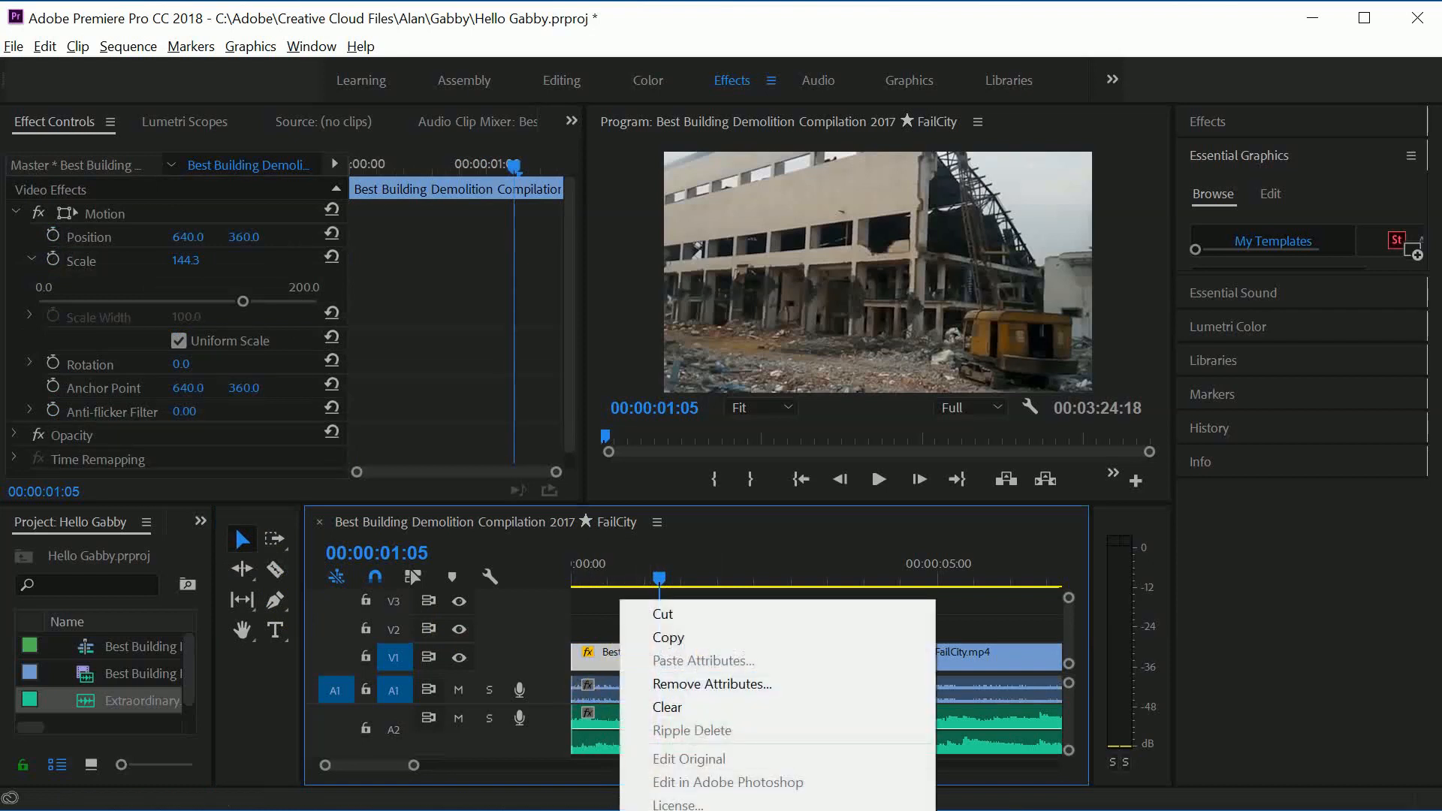
key(ctrl+r)
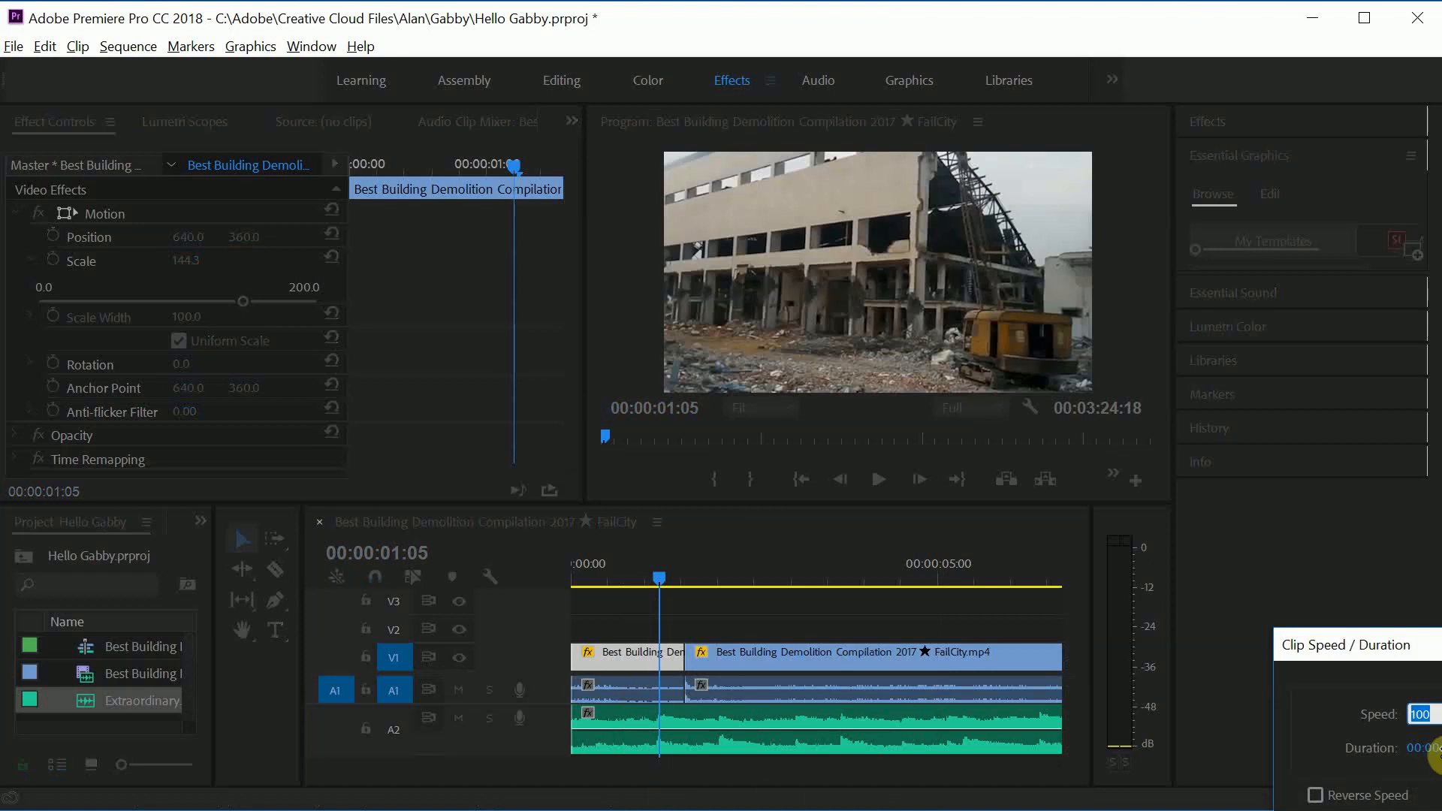
key(Return)
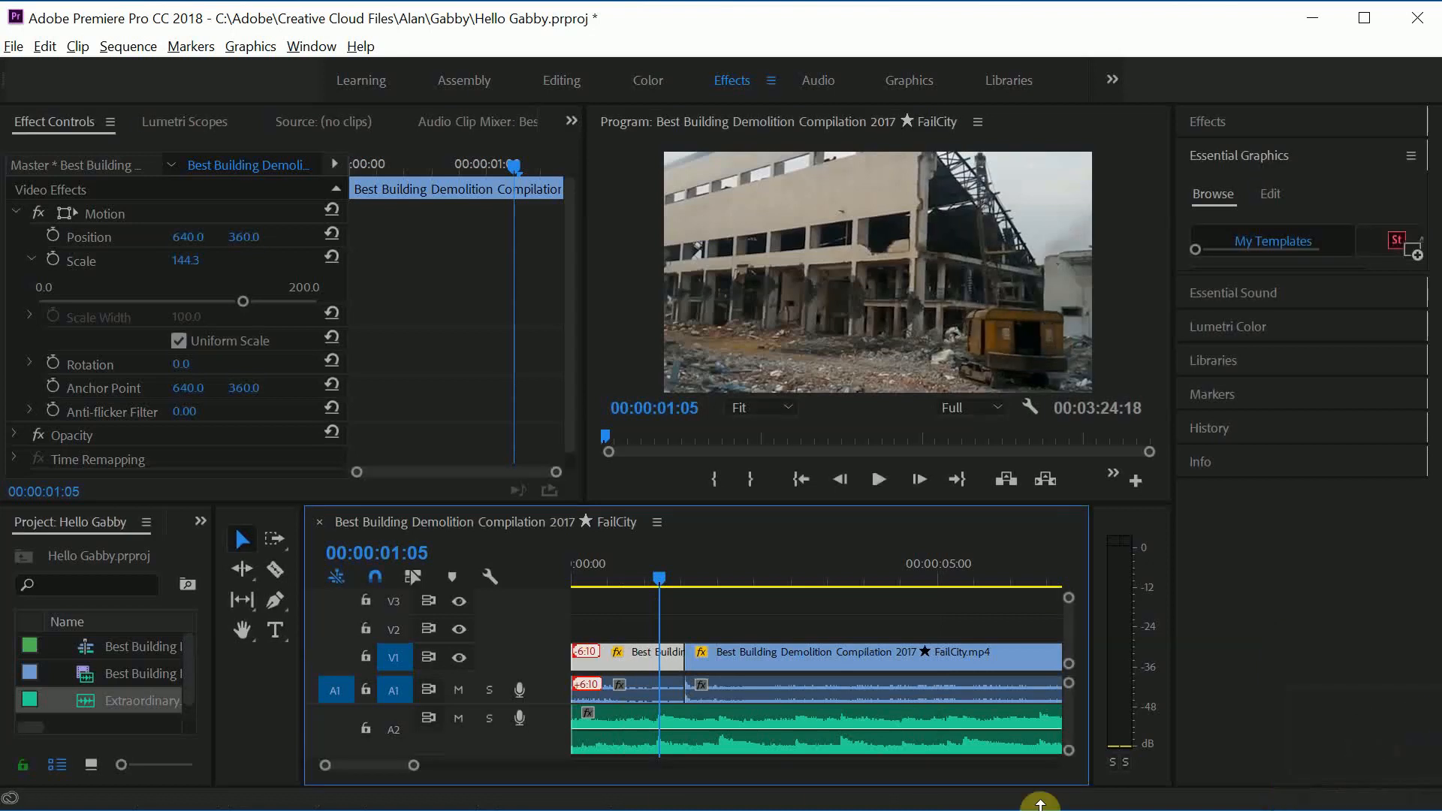
drag(724, 657, 855, 663)
drag(771, 685, 966, 696)
key(ctrl+z)
key(ctrl+z)
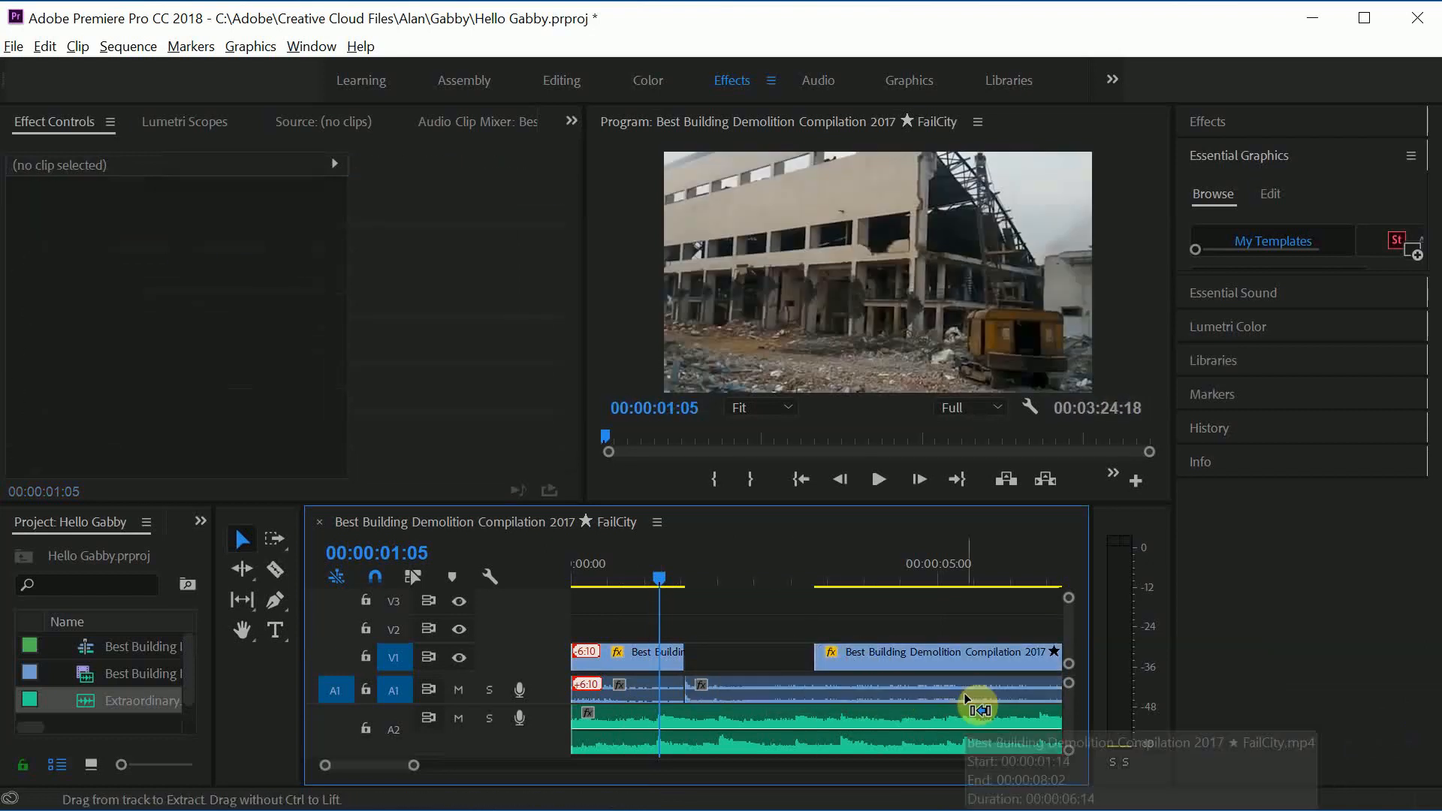
Move the second demolition piece, video and audio together, about 2 seconds later to open a gap.
click(815, 661)
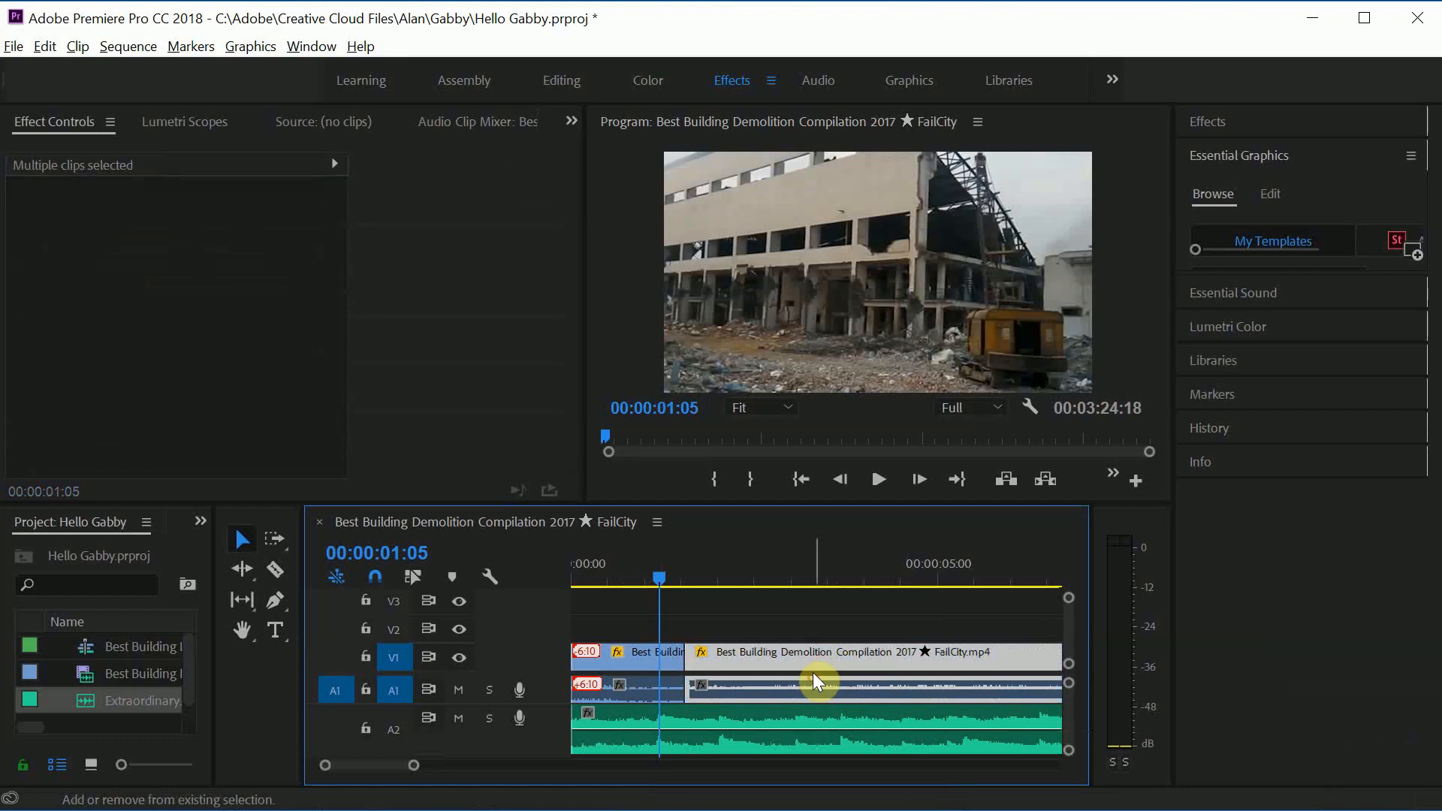
drag(840, 668, 995, 671)
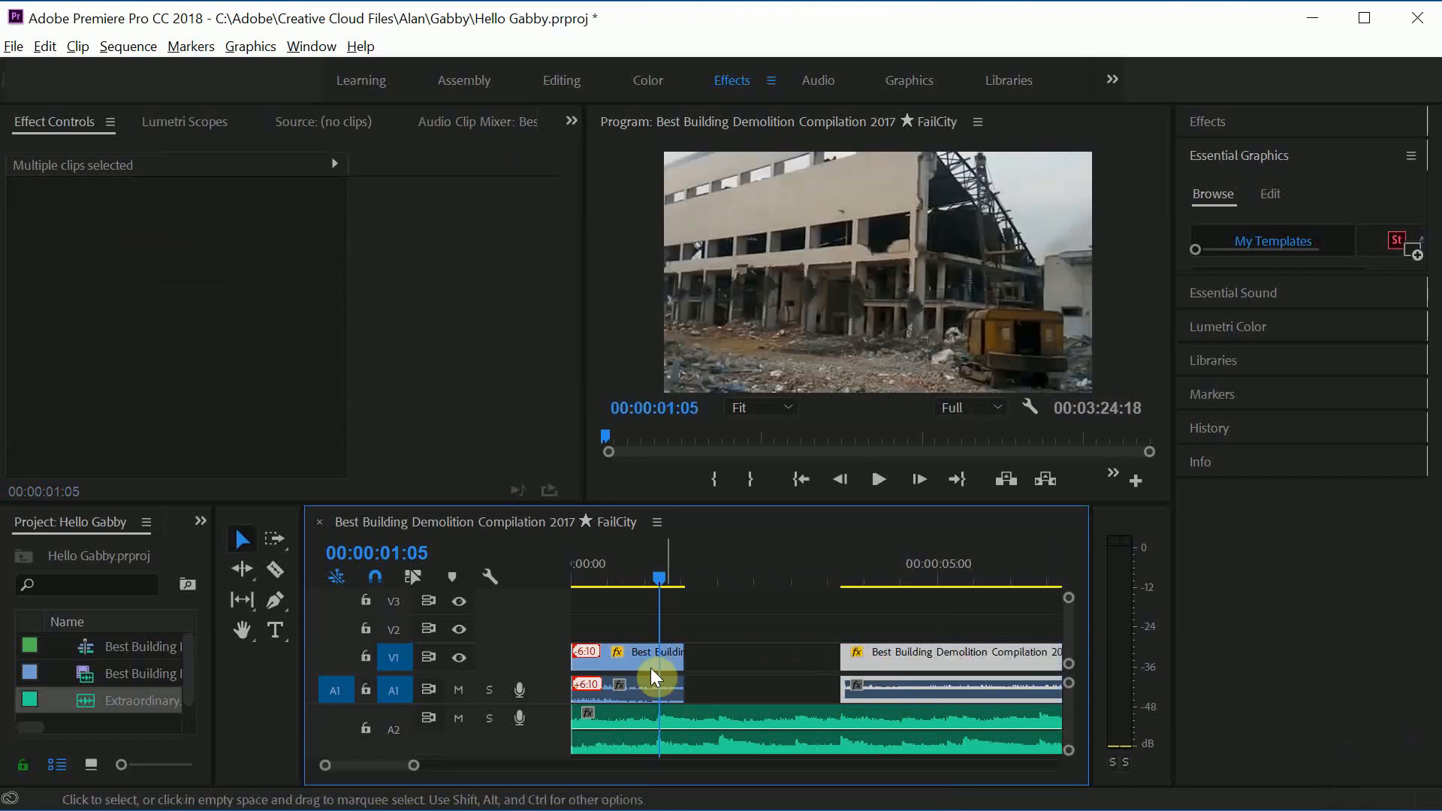
Reopen the Clip Speed / Duration settings of the first demolition piece's video, then try to extend the end of its audio.
right_click(637, 657)
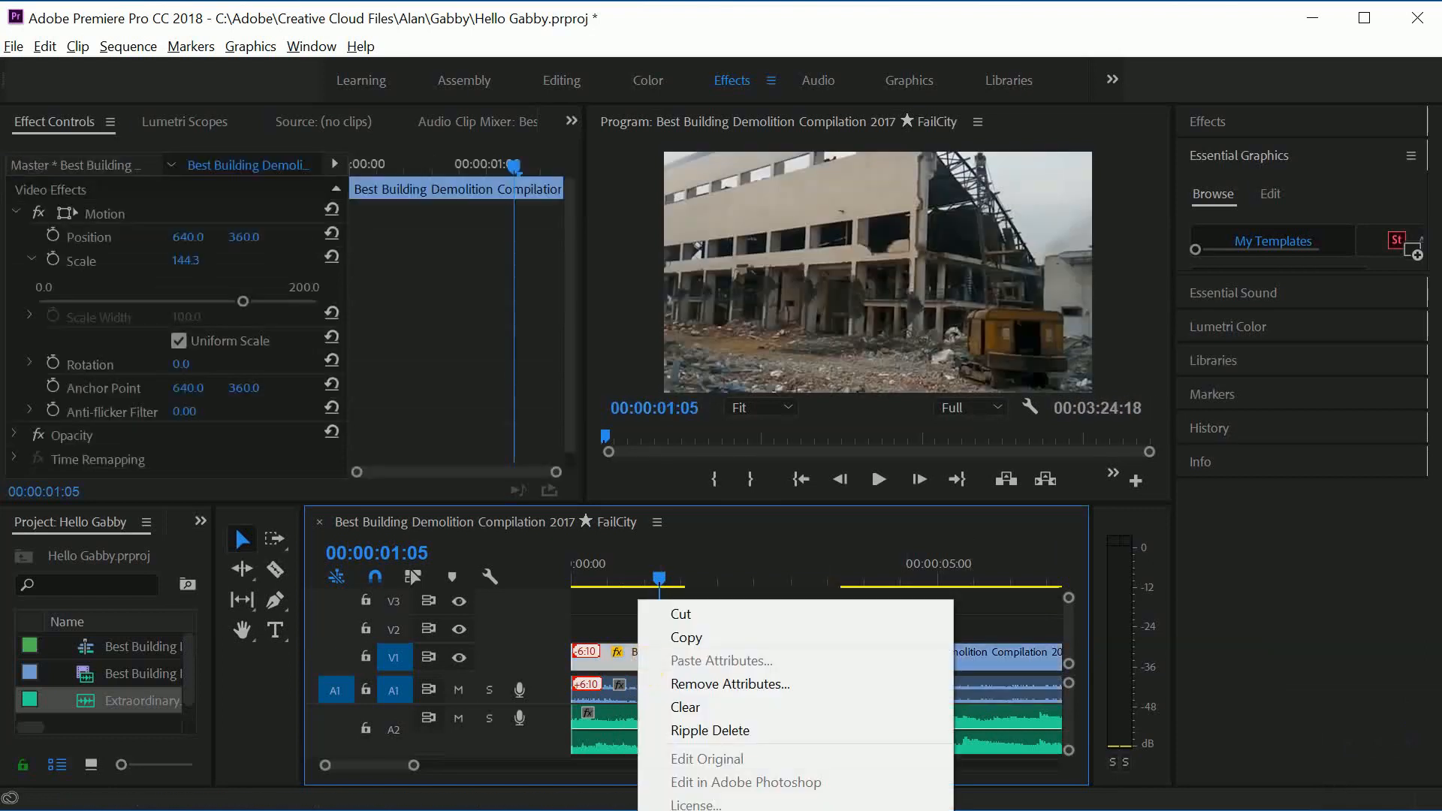
key(ctrl+r)
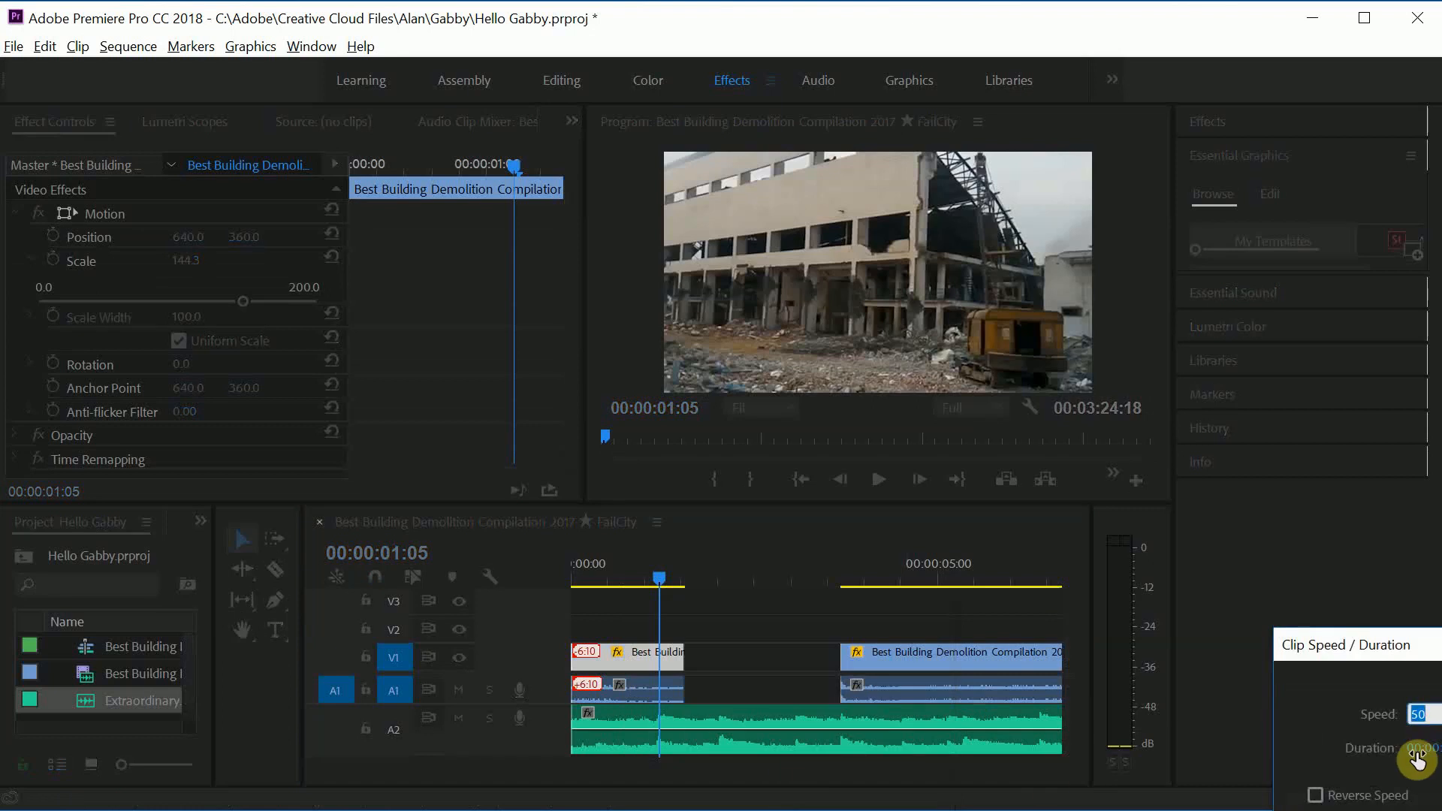
key(Return)
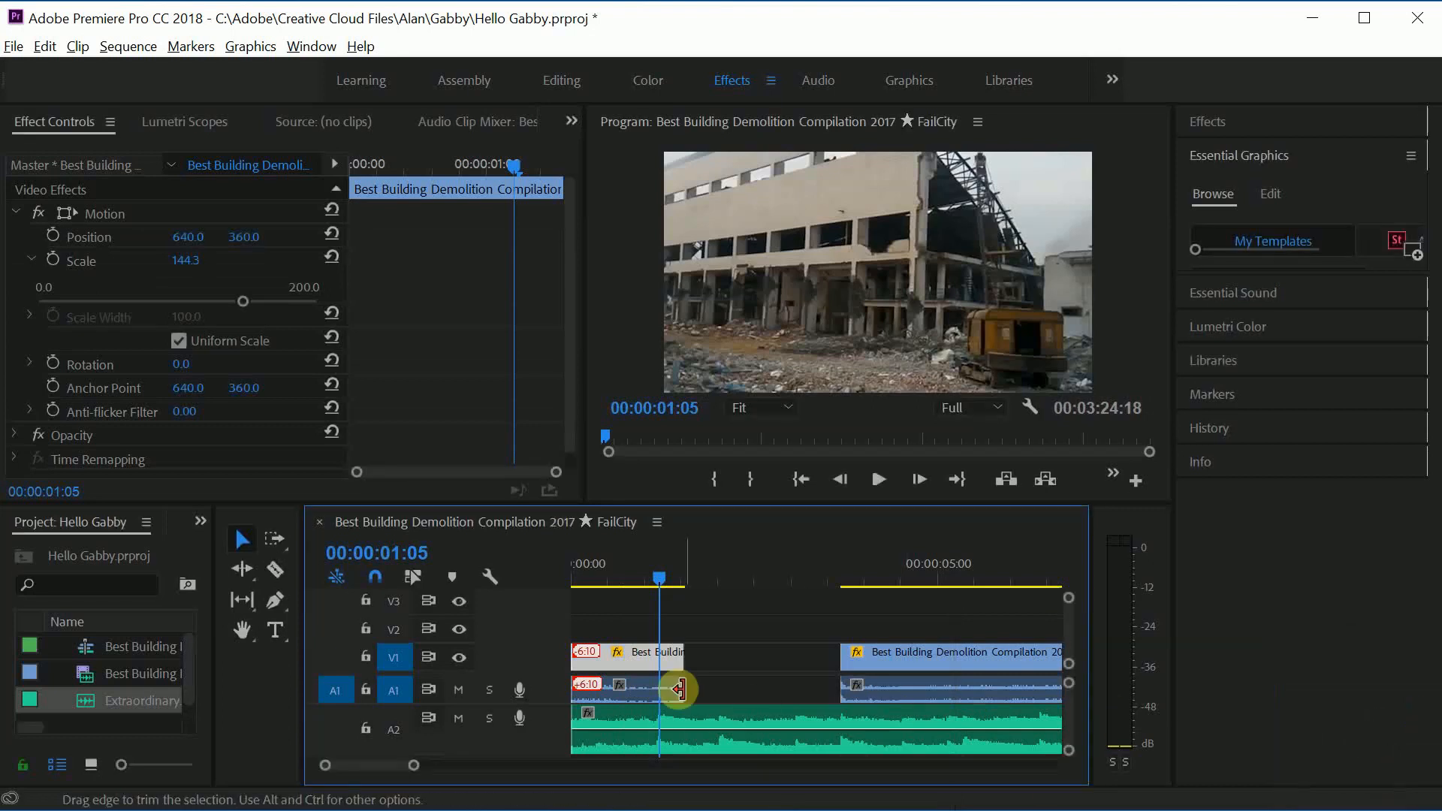
drag(686, 685, 748, 685)
Try a 50% speed on the first demolition piece's video, then undo the speed change.
right_click(643, 661)
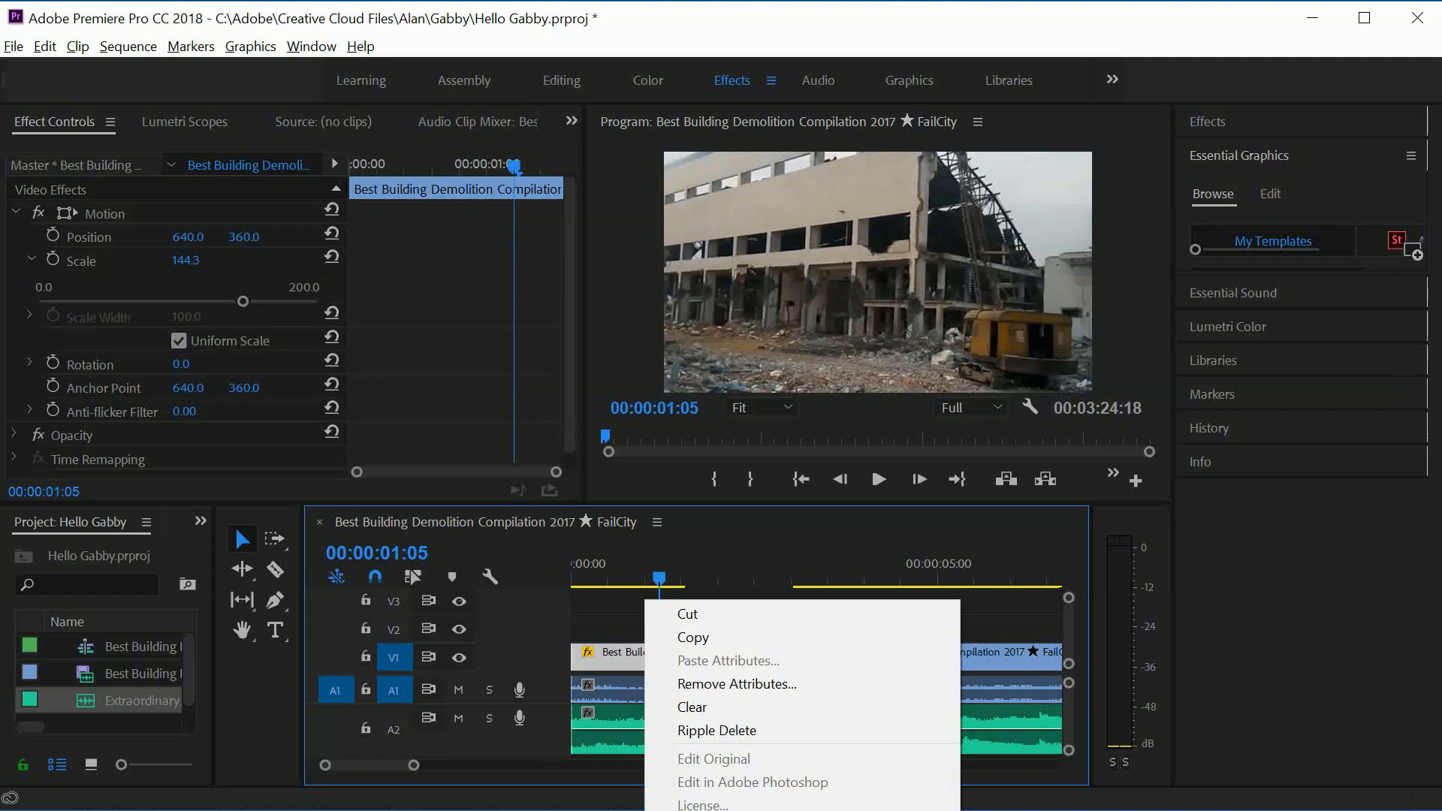
key(ctrl+r)
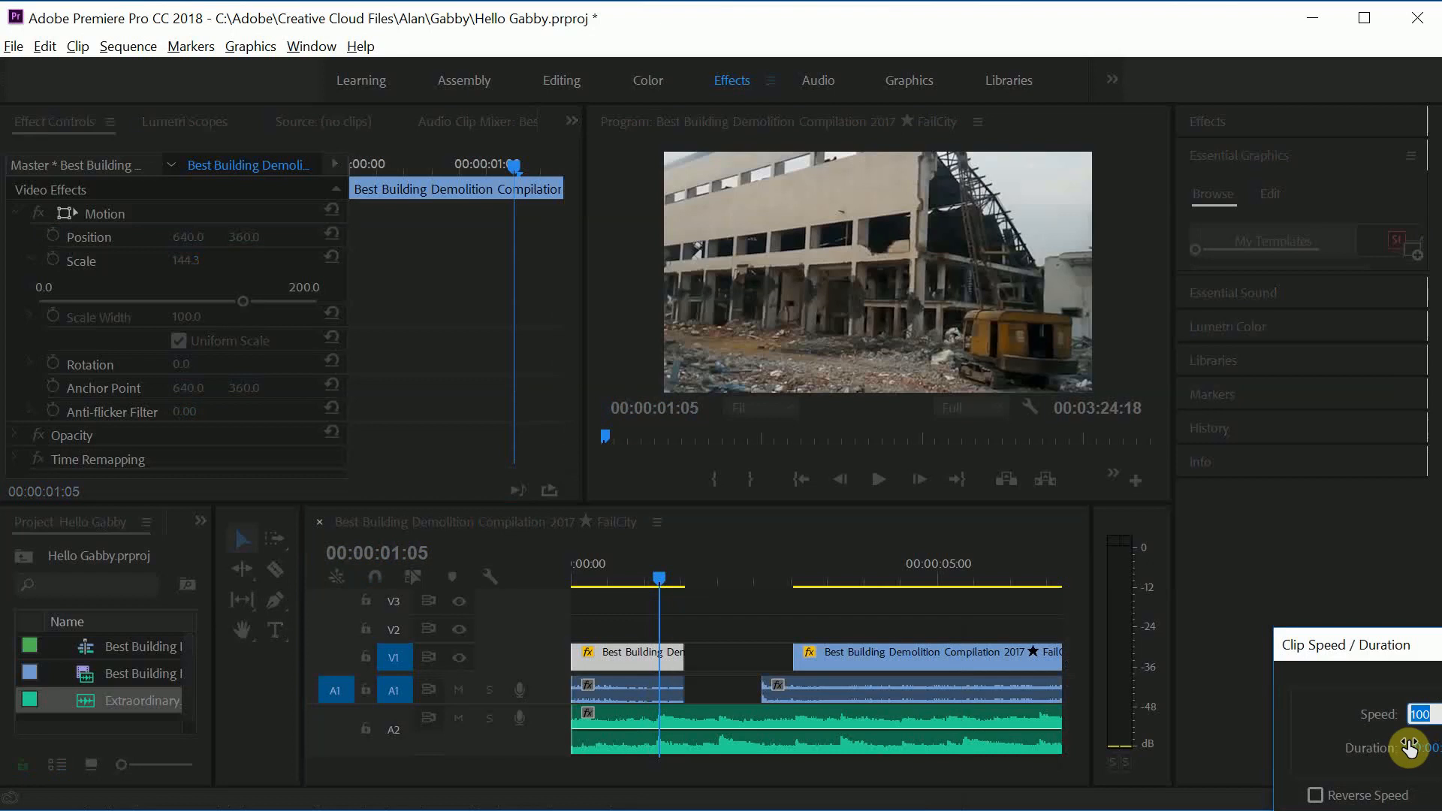
text(50)
key(Return)
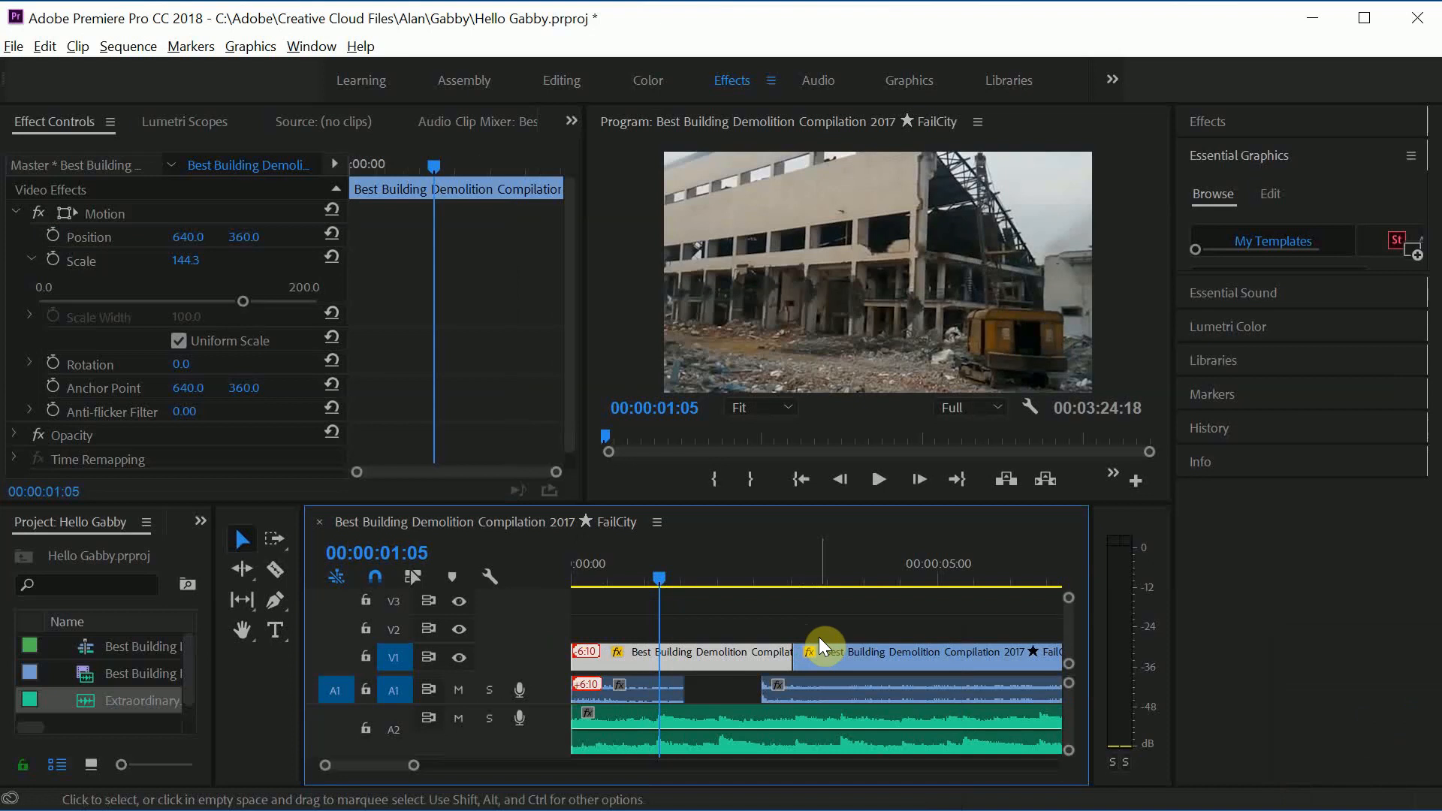
key(ctrl+z)
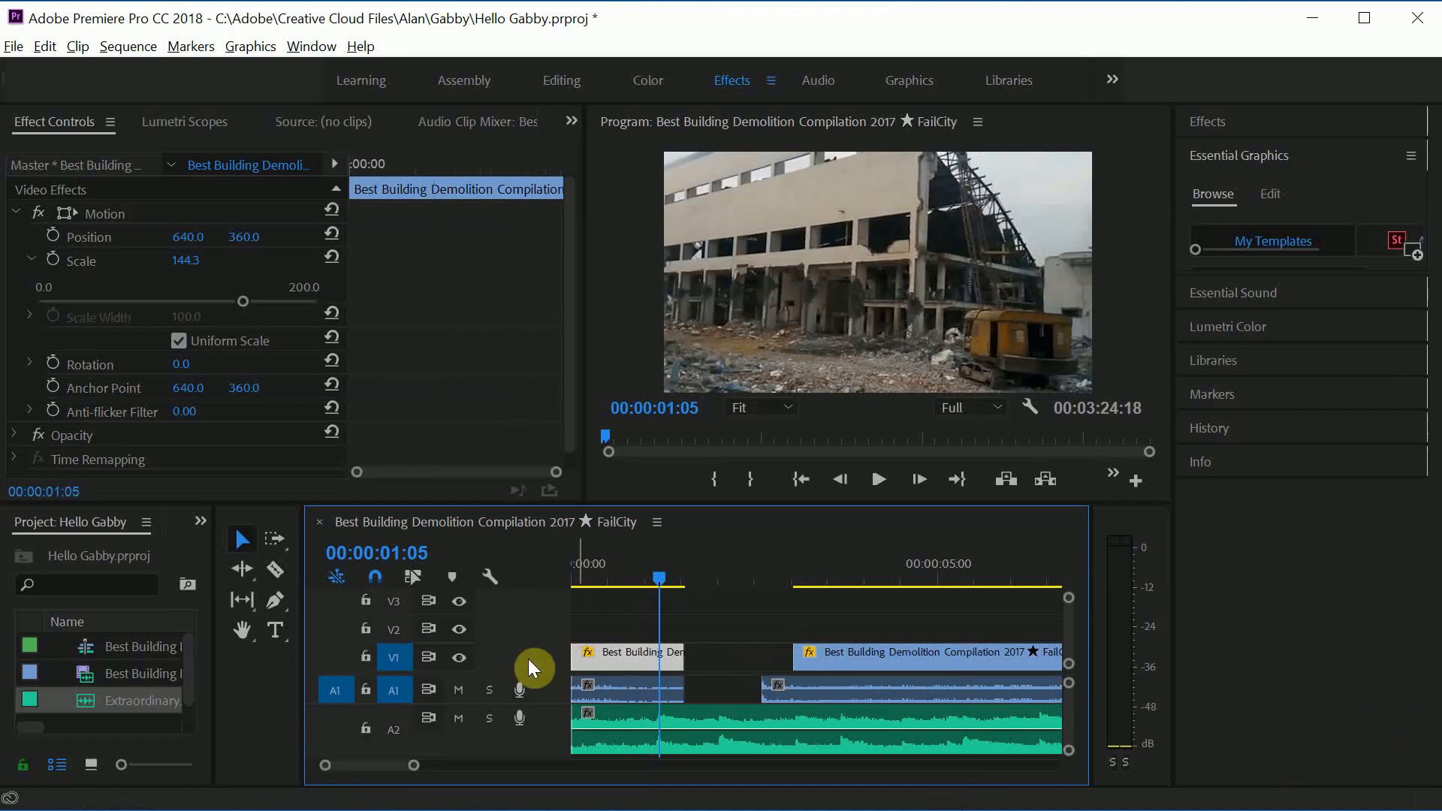
Set the speed of the first demolition piece's video to 200%.
right_click(602, 652)
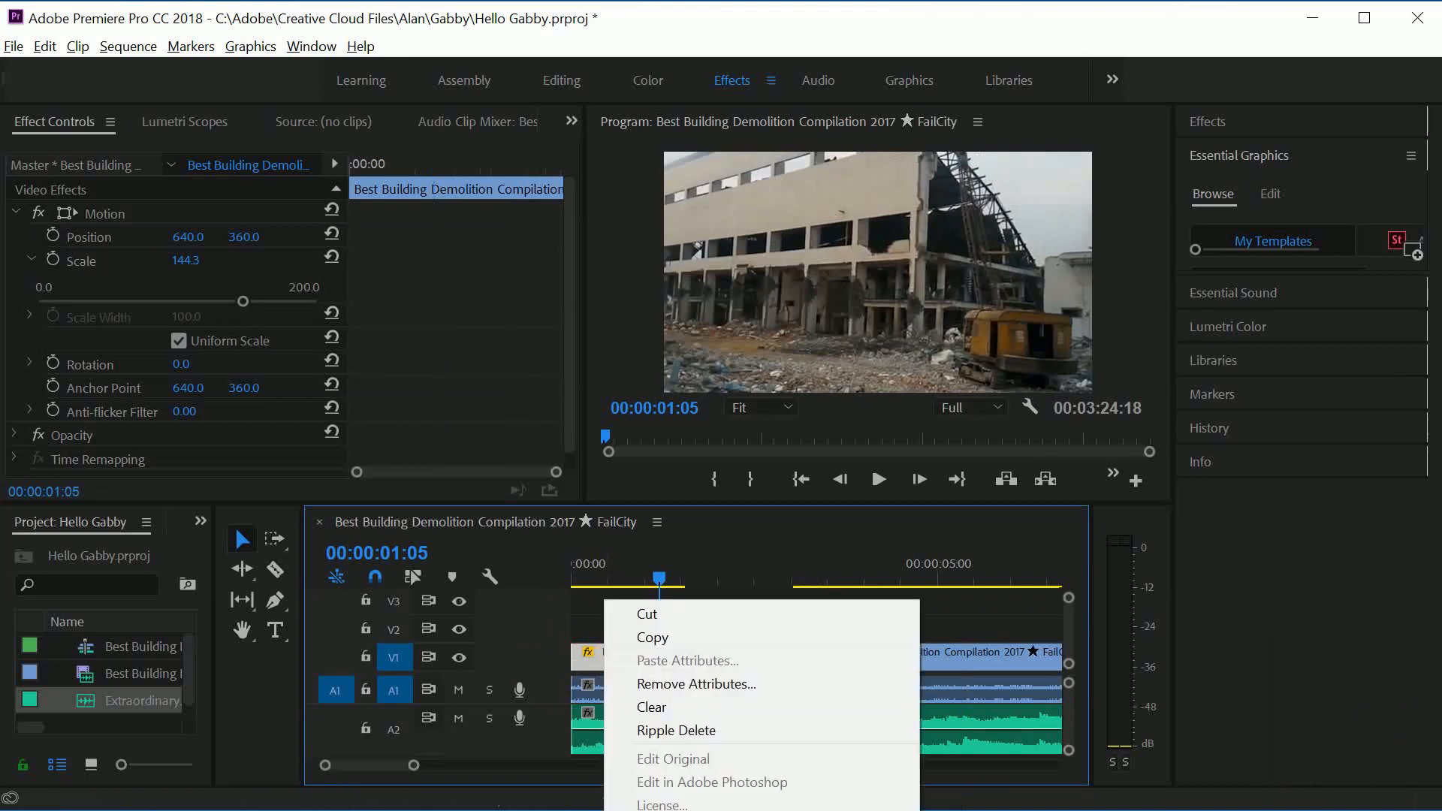
key(ctrl+r)
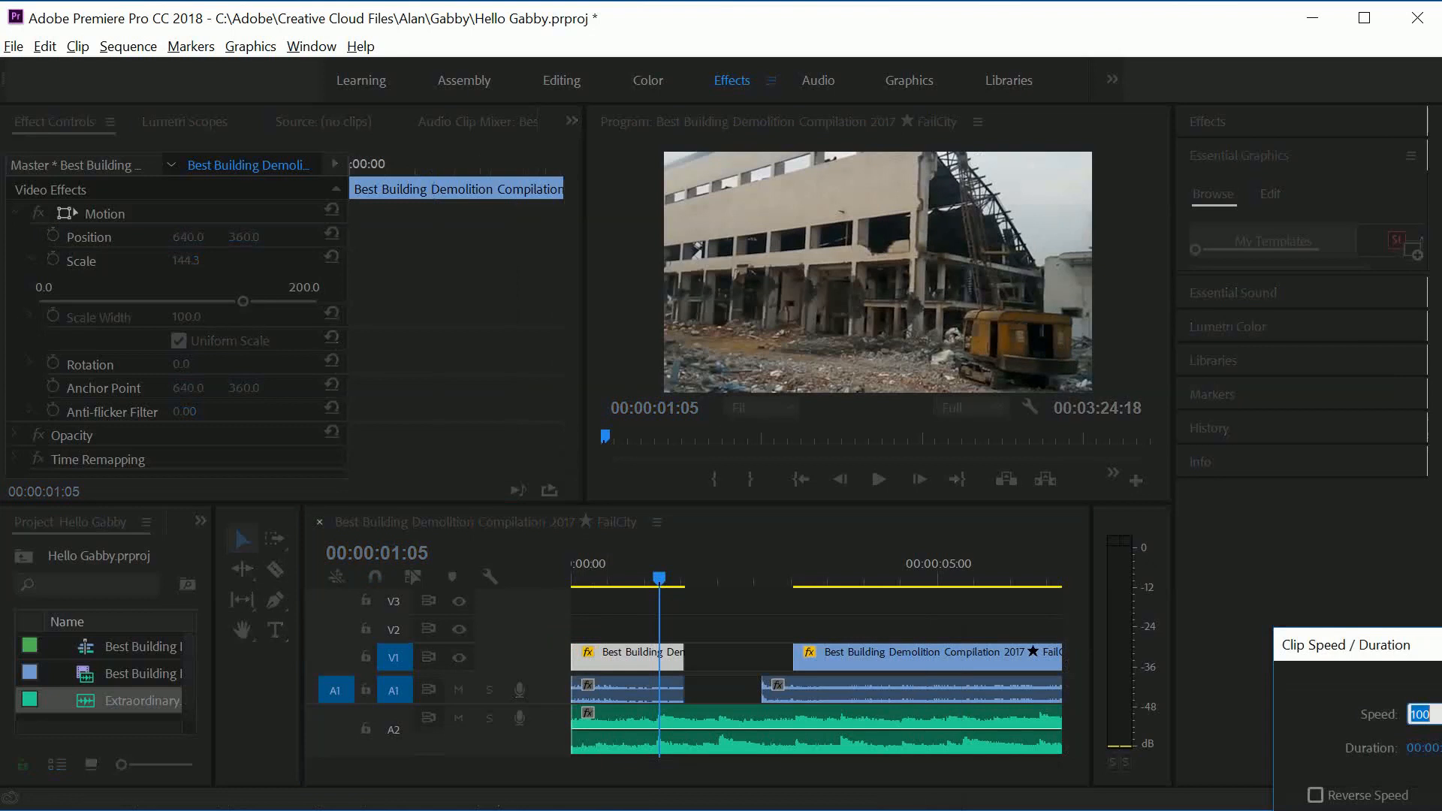
text(200)
key(Return)
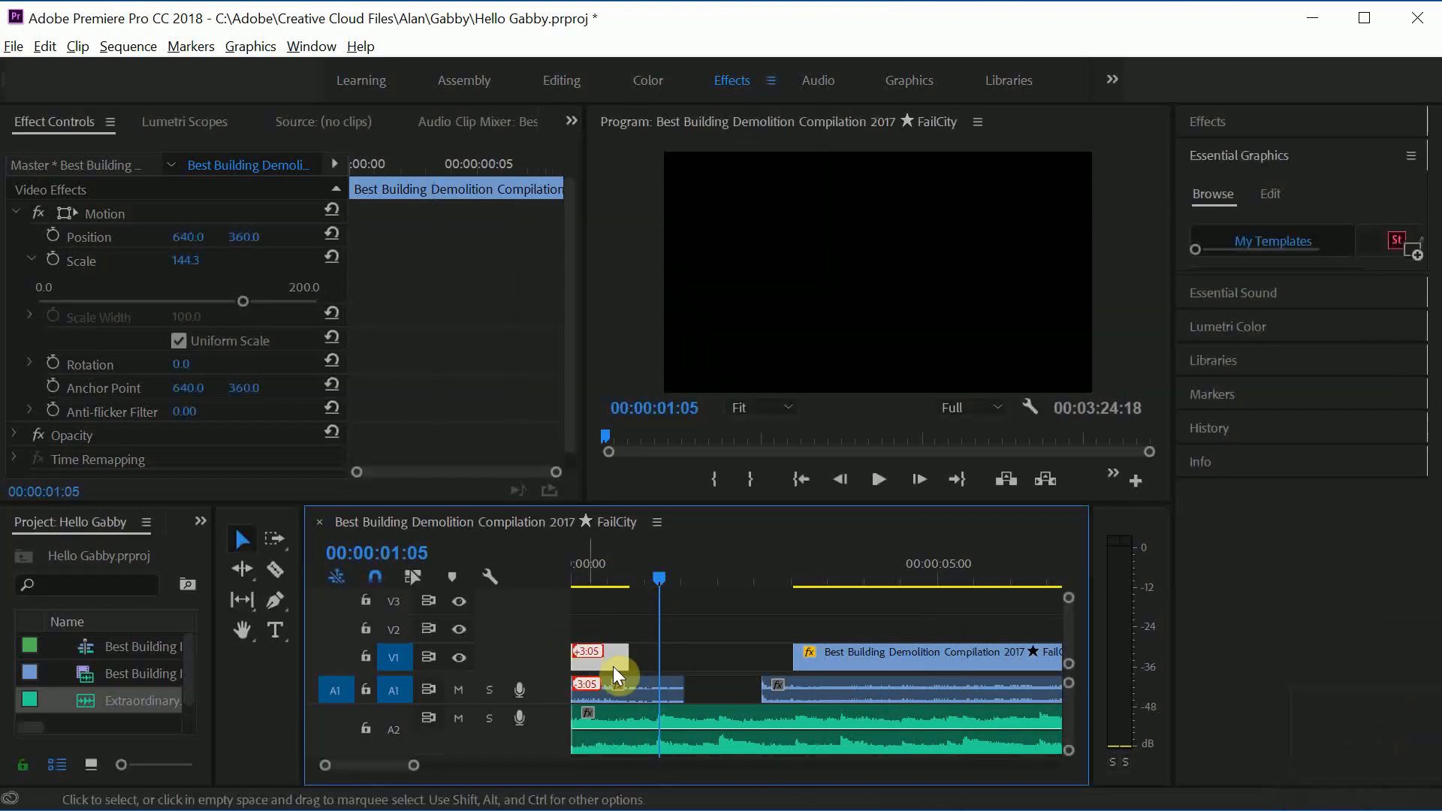
Scrub from the start of the sequence to 00:00:01:05 to compare the retimed video's end with the music beat.
mouse_move(589, 574)
mouse_down()
mouse_move(572, 580)
mouse_move(631, 574)
mouse_move(573, 575)
mouse_up()
key(space)
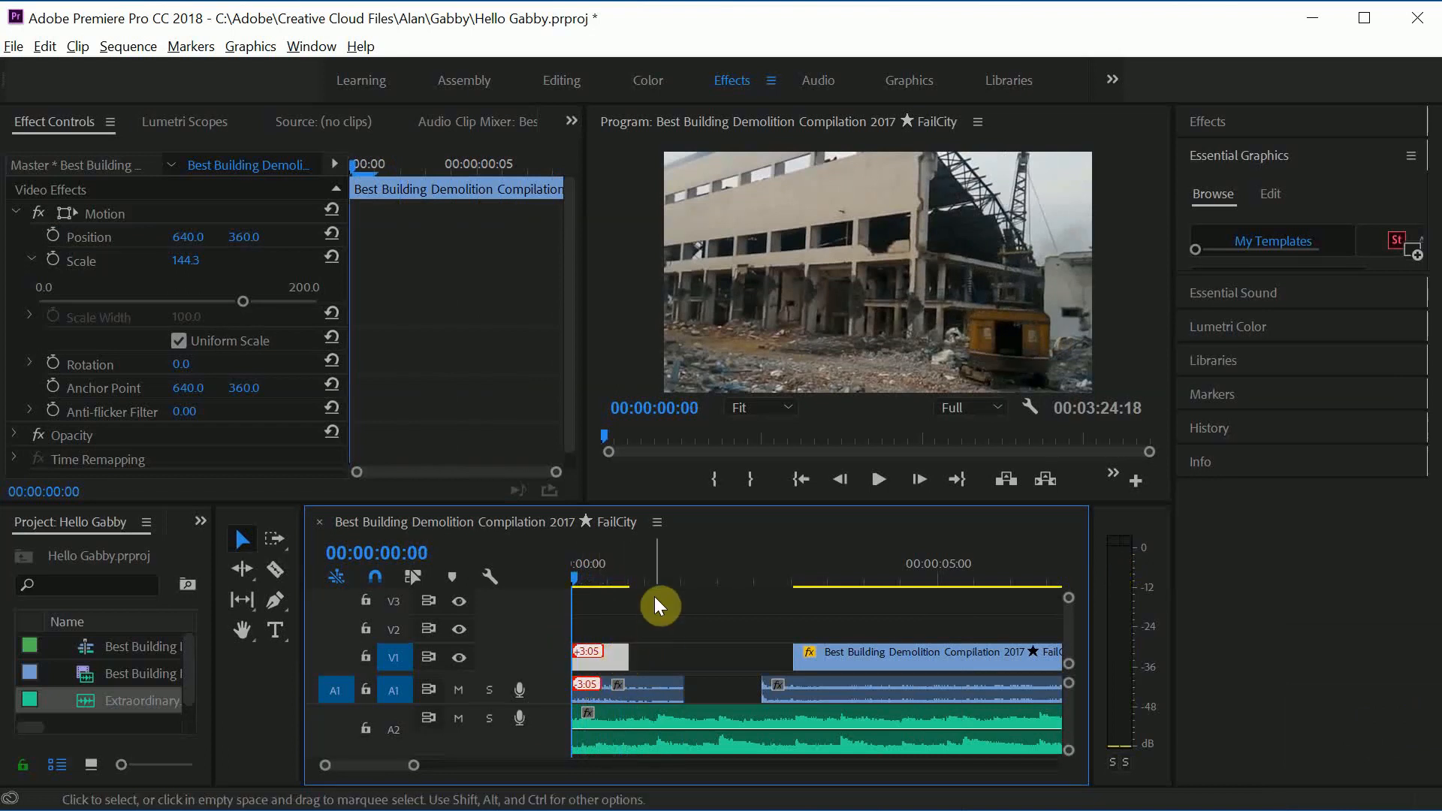
drag(652, 574, 664, 574)
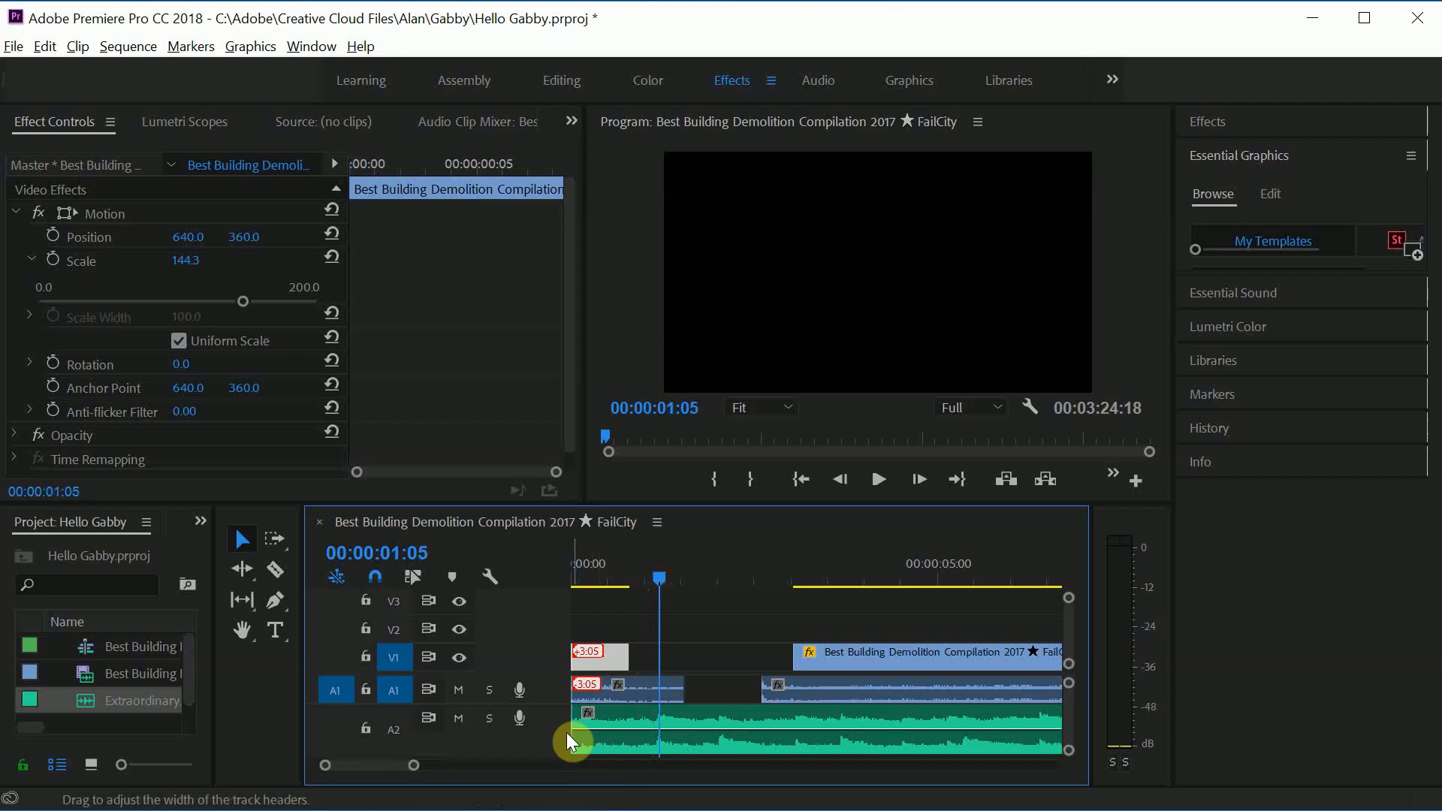
drag(560, 586, 492, 586)
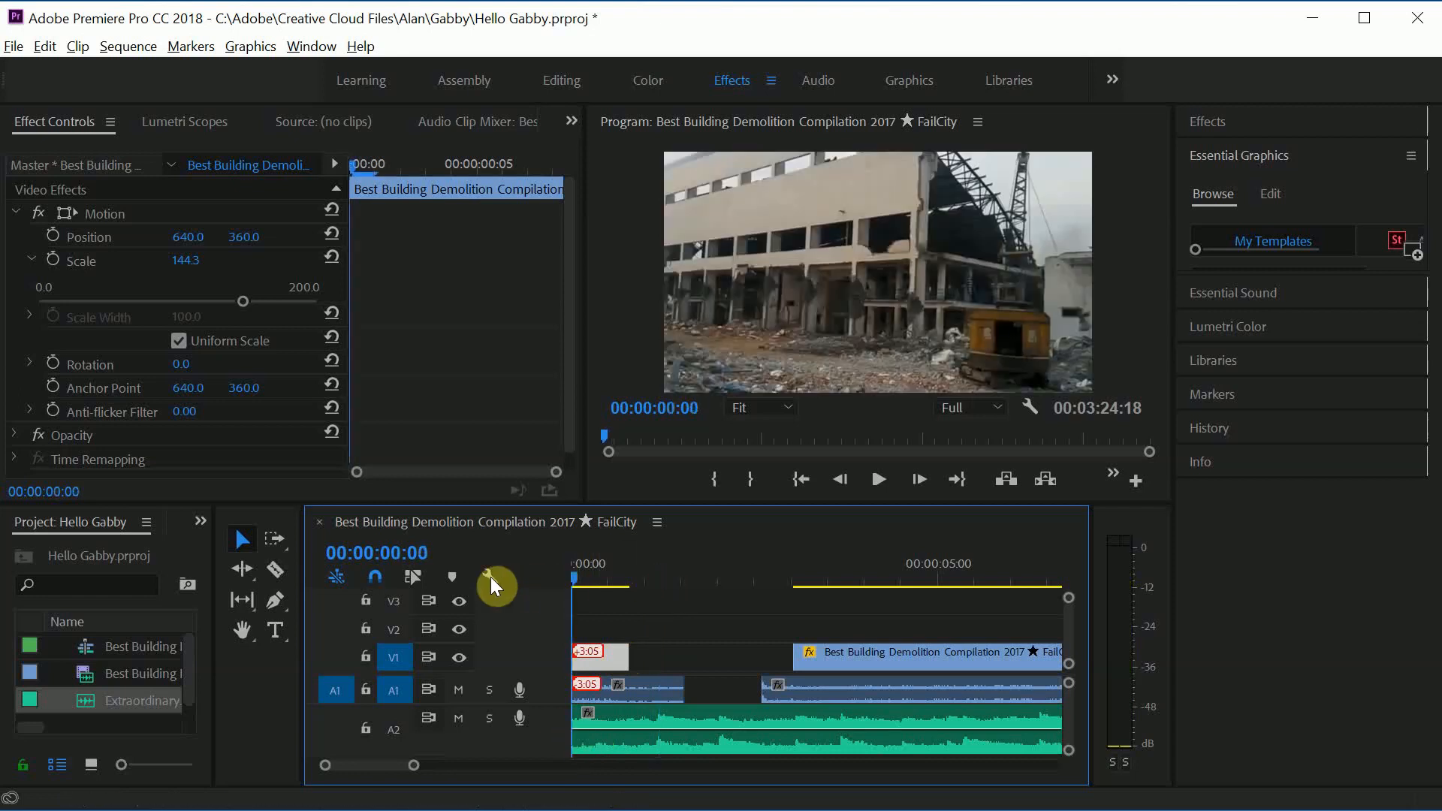
drag(577, 568, 659, 574)
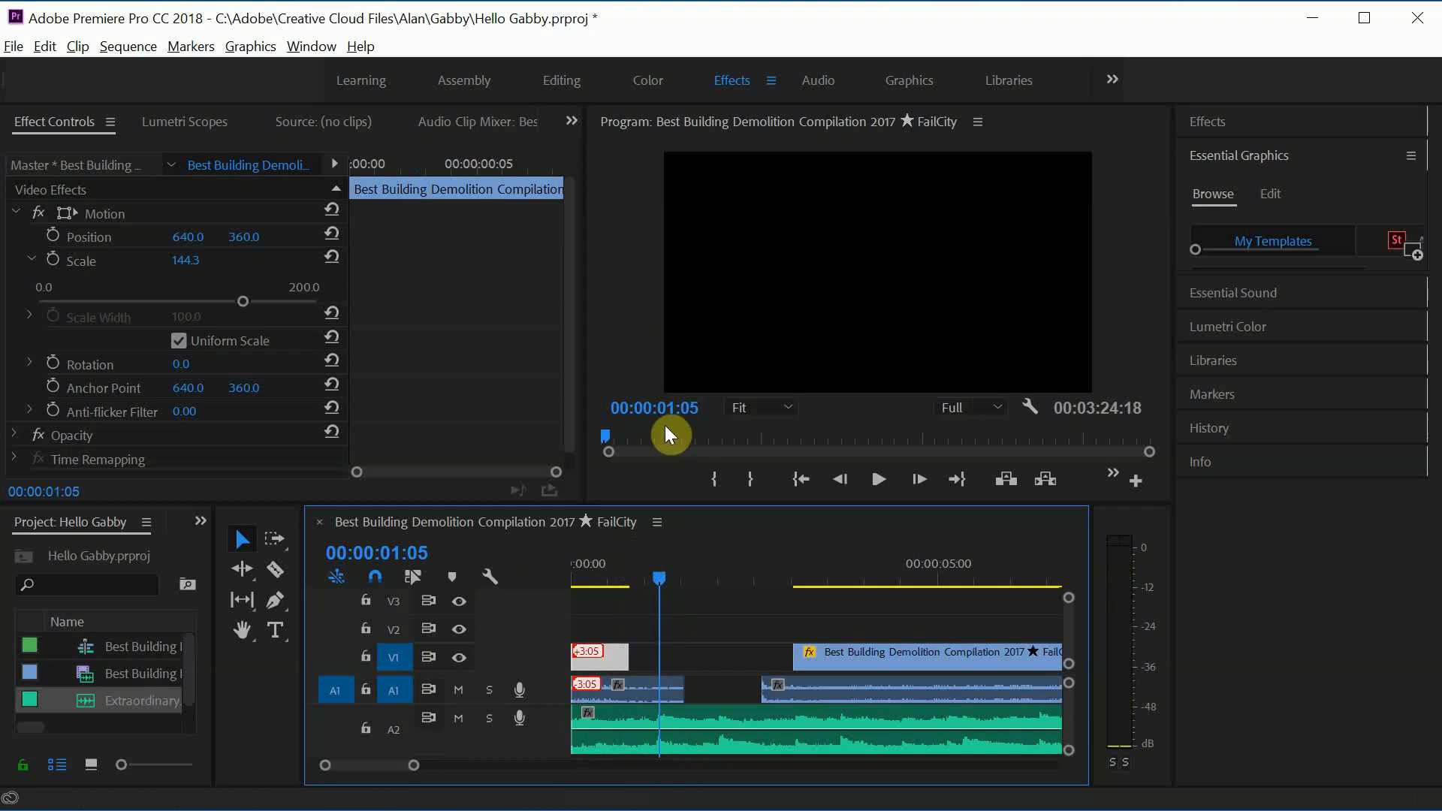
Undo the 200% speed change on the first demolition piece's video.
right_click(604, 656)
click(629, 616)
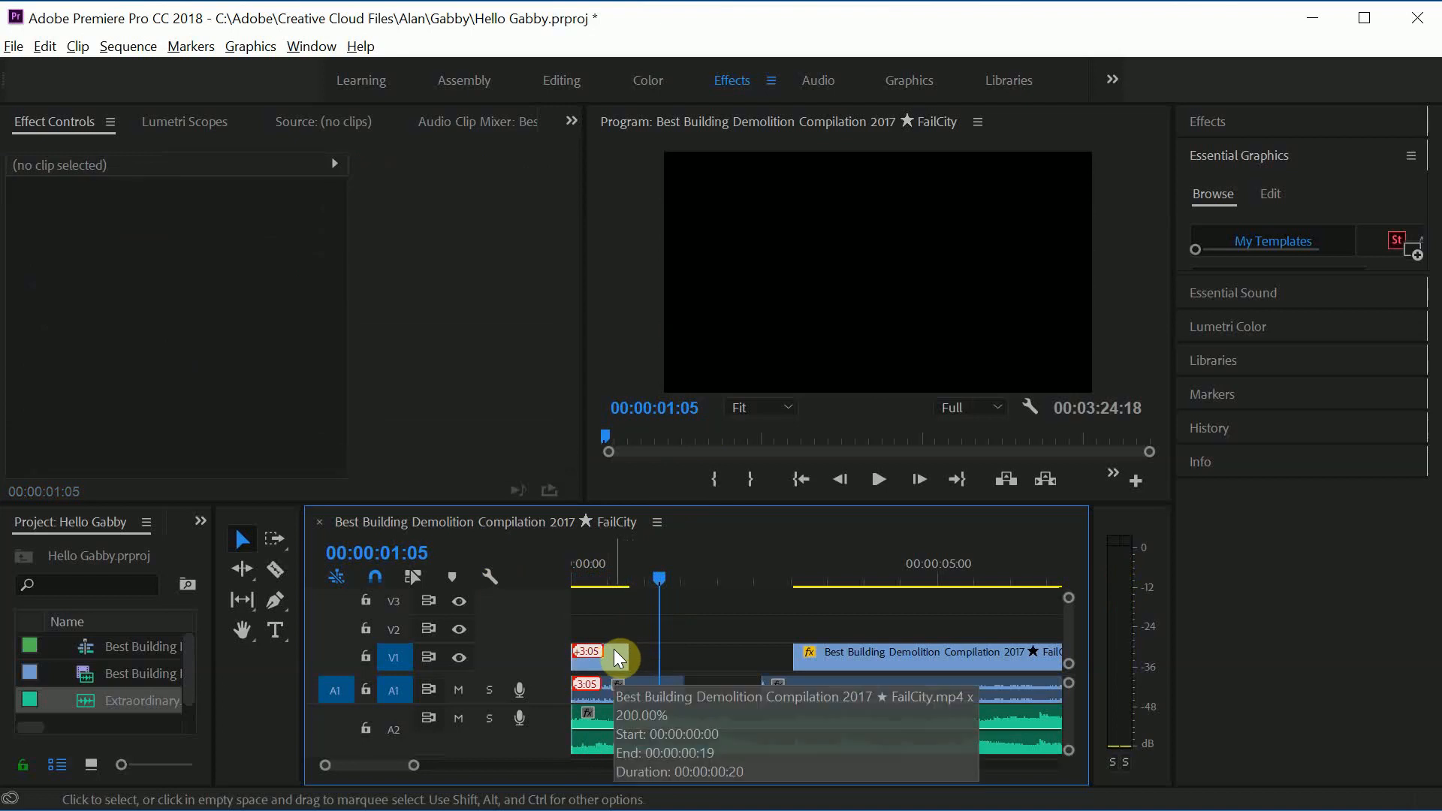
key(ctrl+z)
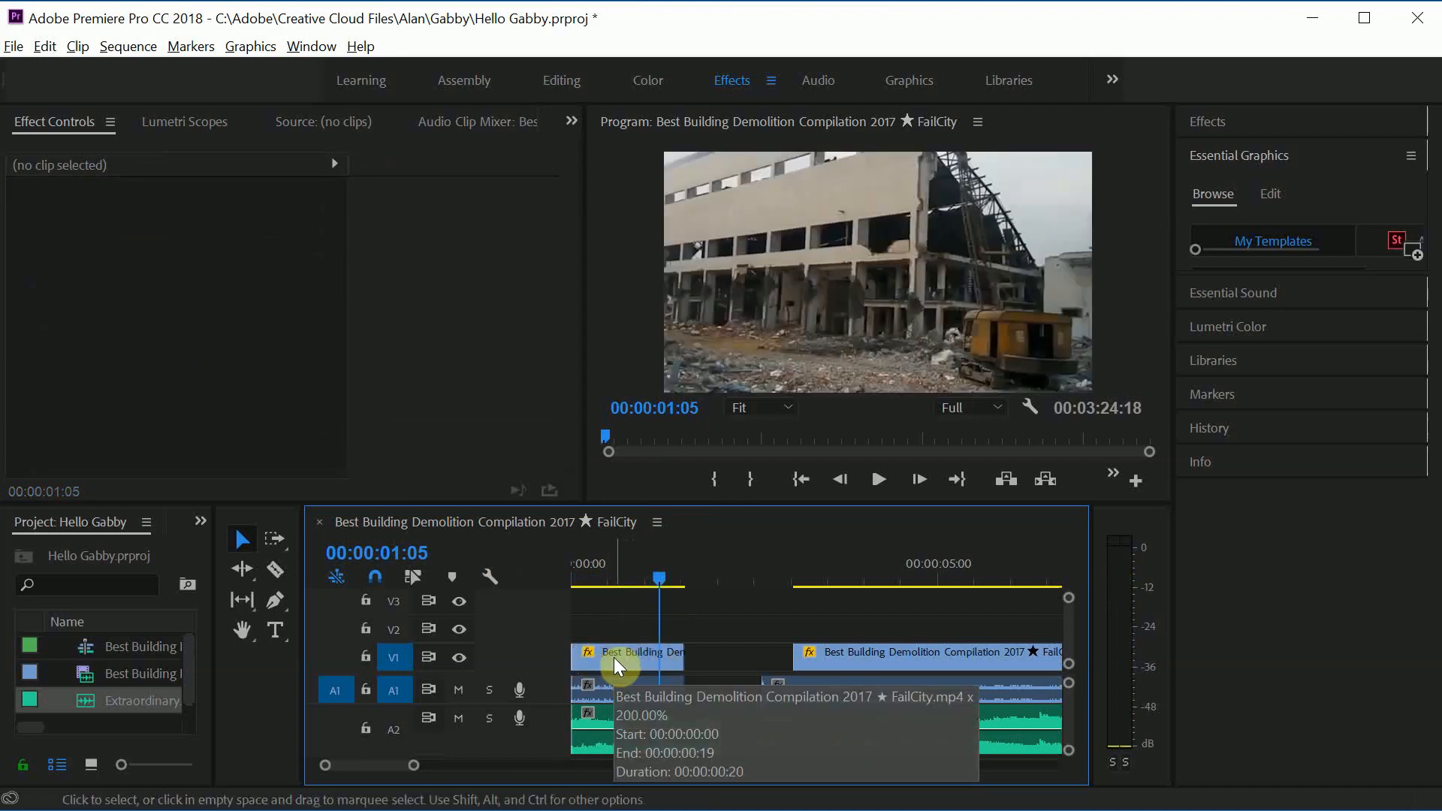
Review the speed and duration options for the first demolition piece's video, repositioning the dialog so it is fully readable.
right_click(614, 656)
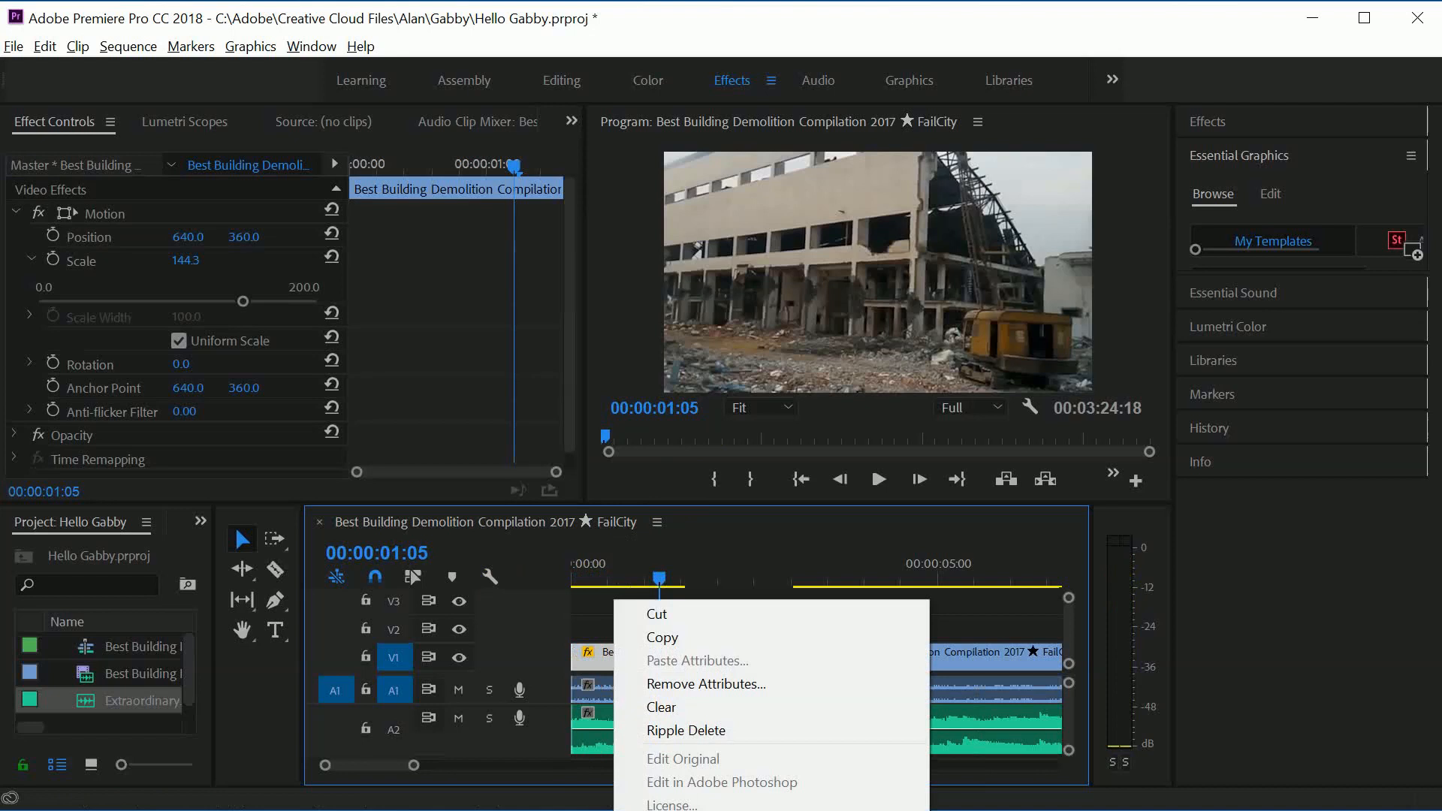
click(698, 810)
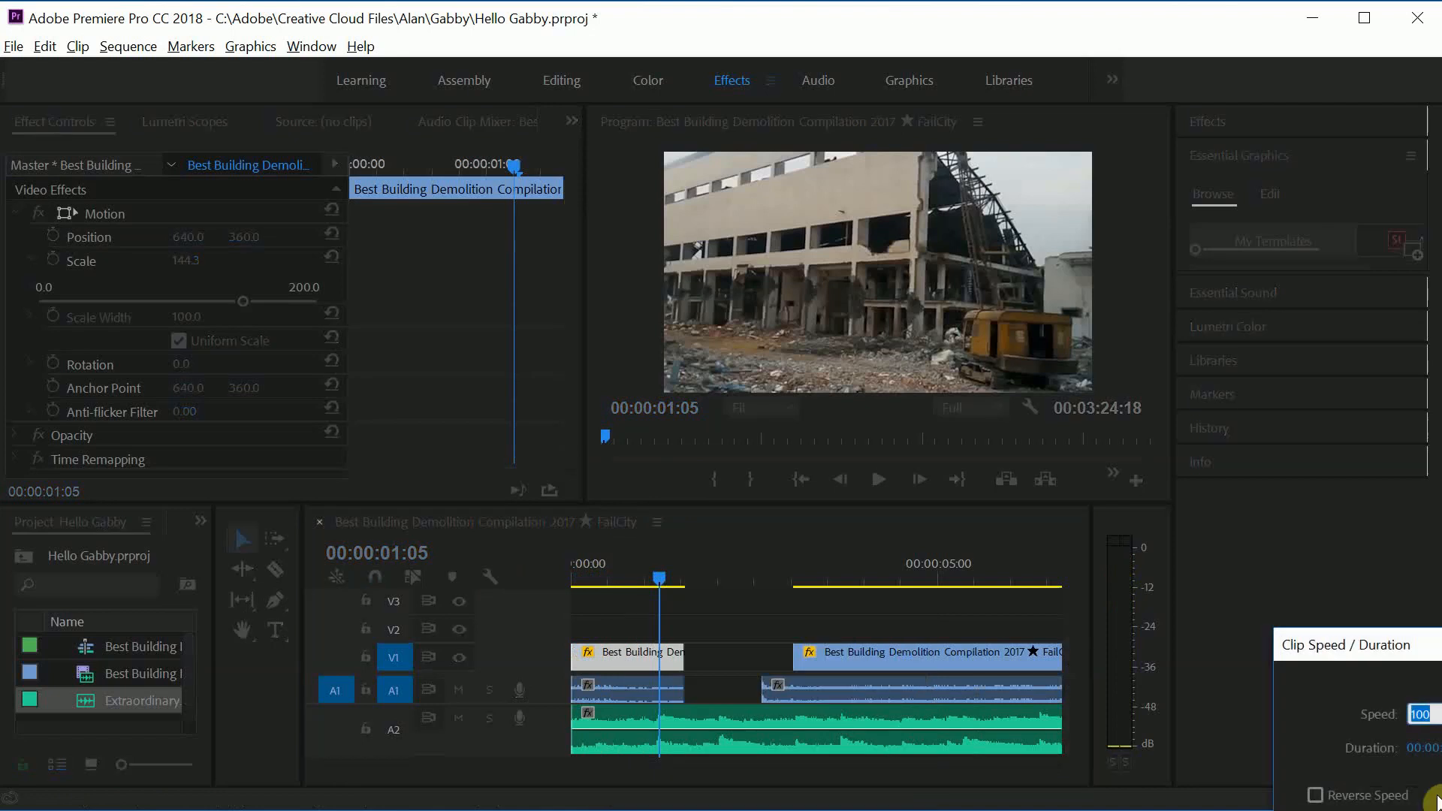
drag(1425, 653, 1222, 561)
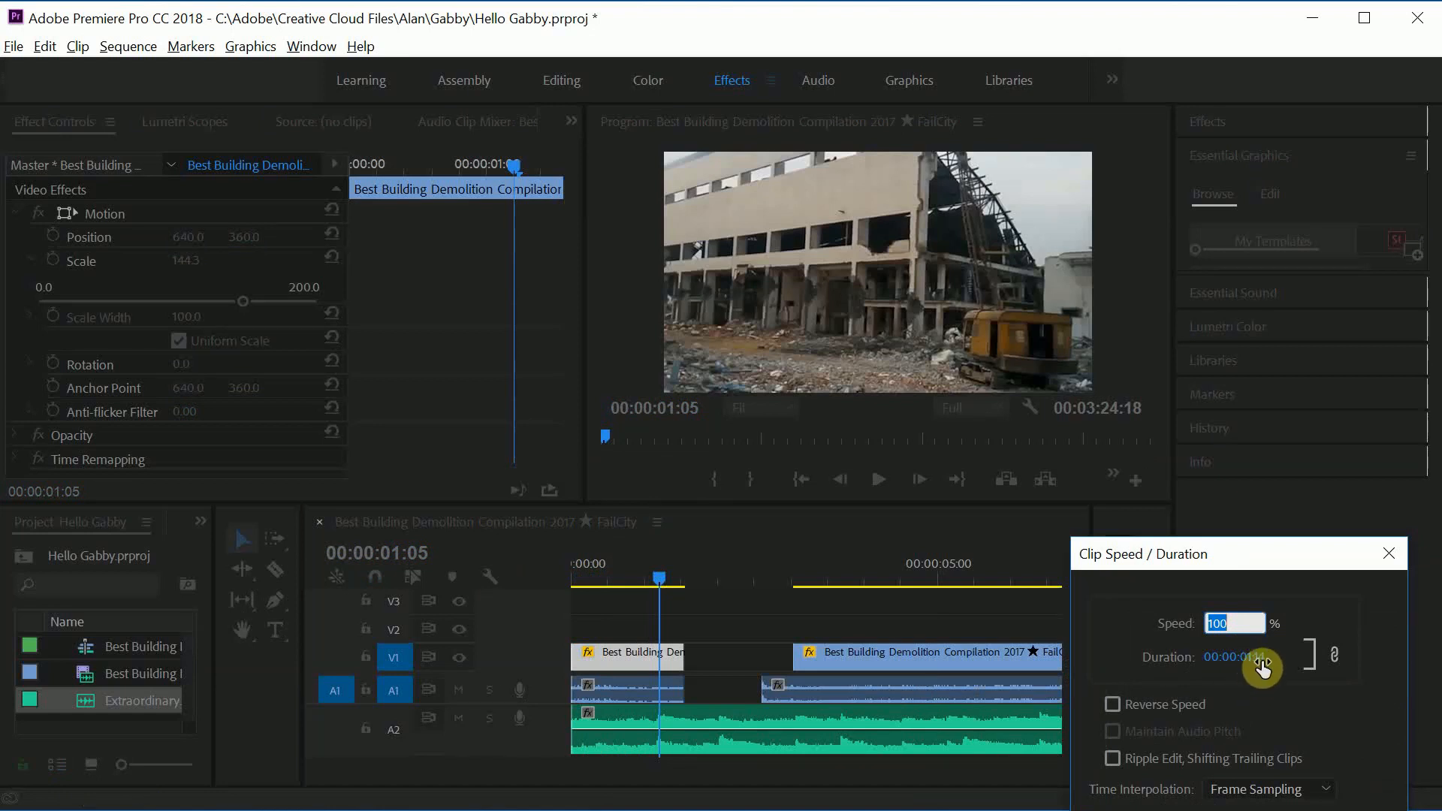
drag(1250, 566, 1252, 480)
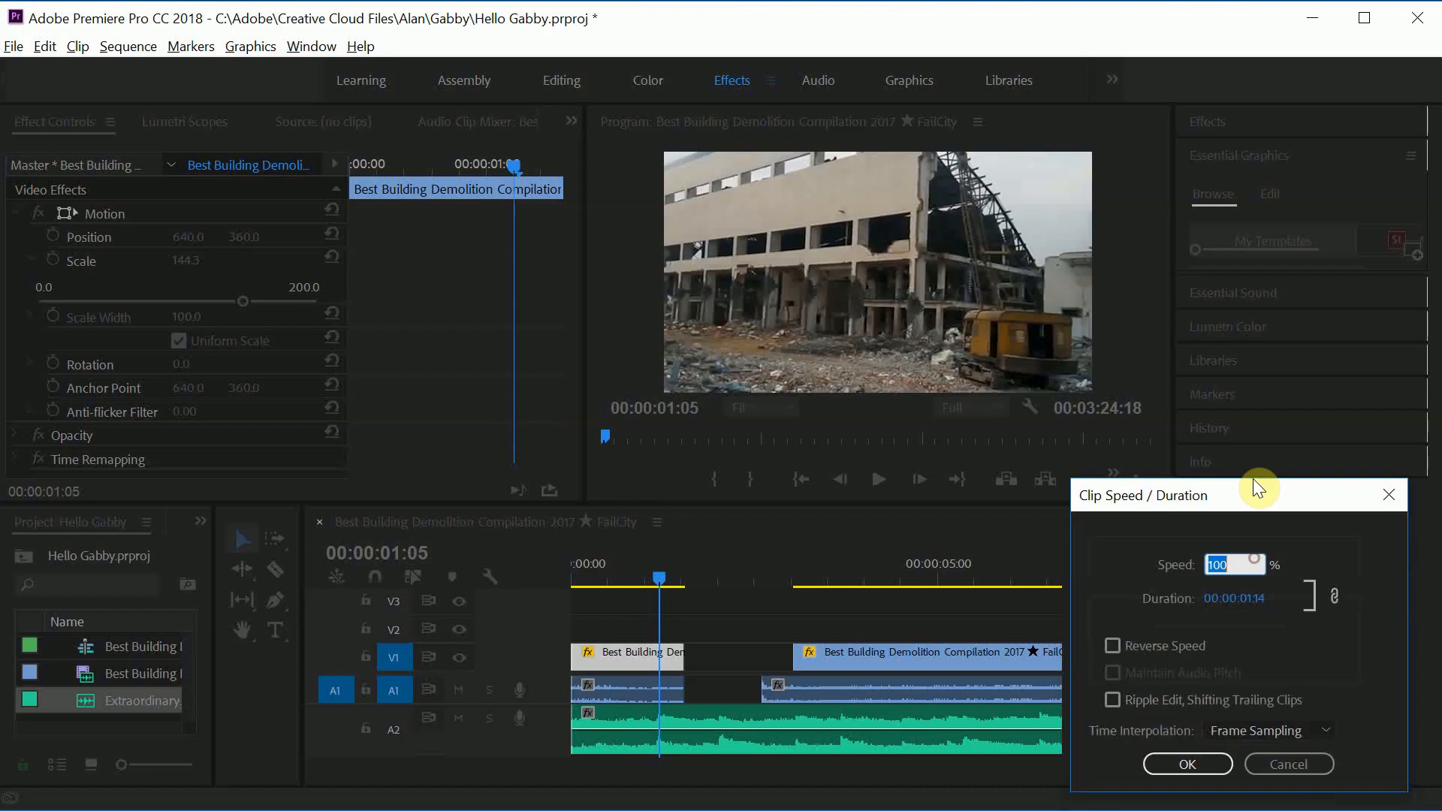
click(1196, 747)
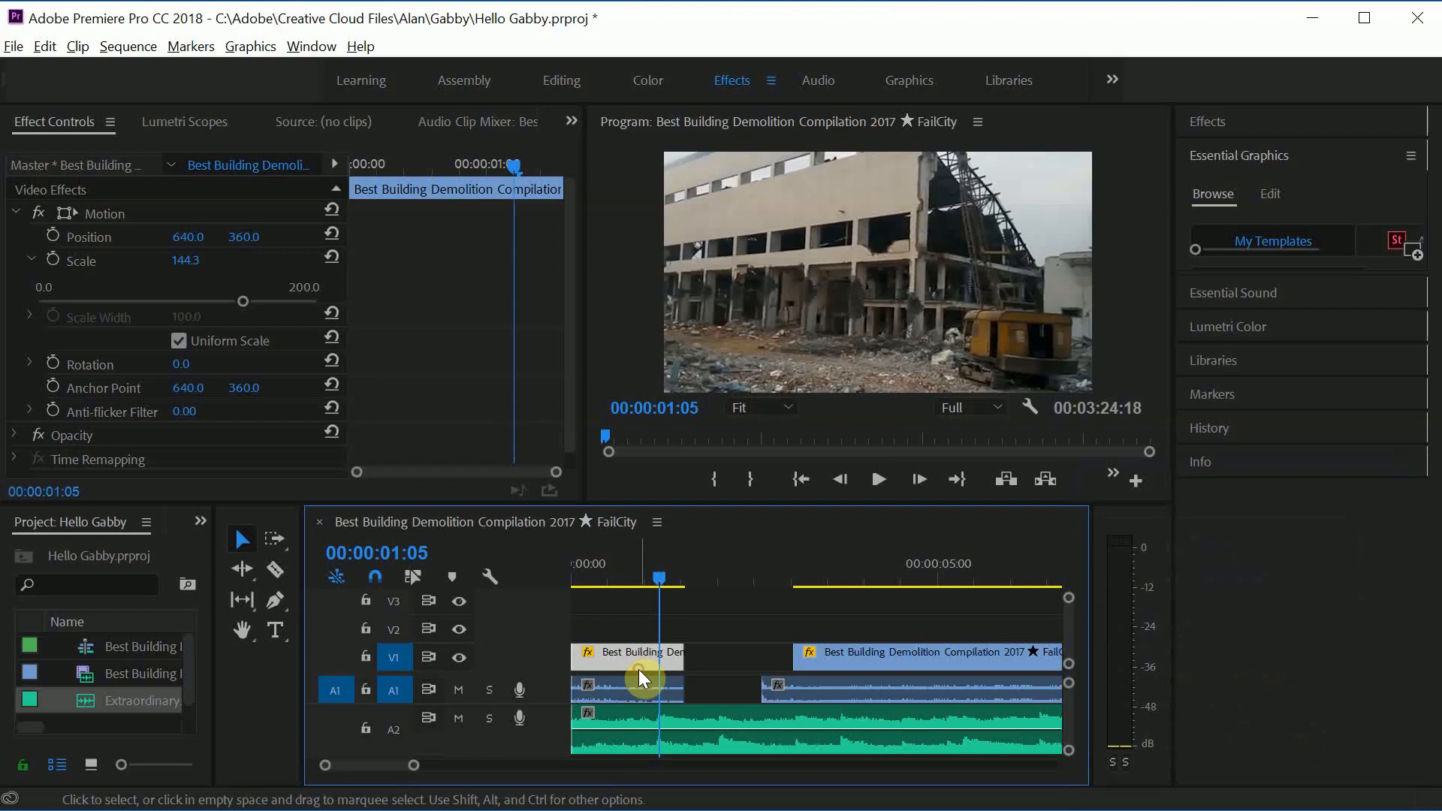
Select the Extraordinary music clip on A2 and check its beat against the playhead at 00:00:01:05.
click(650, 697)
click(653, 725)
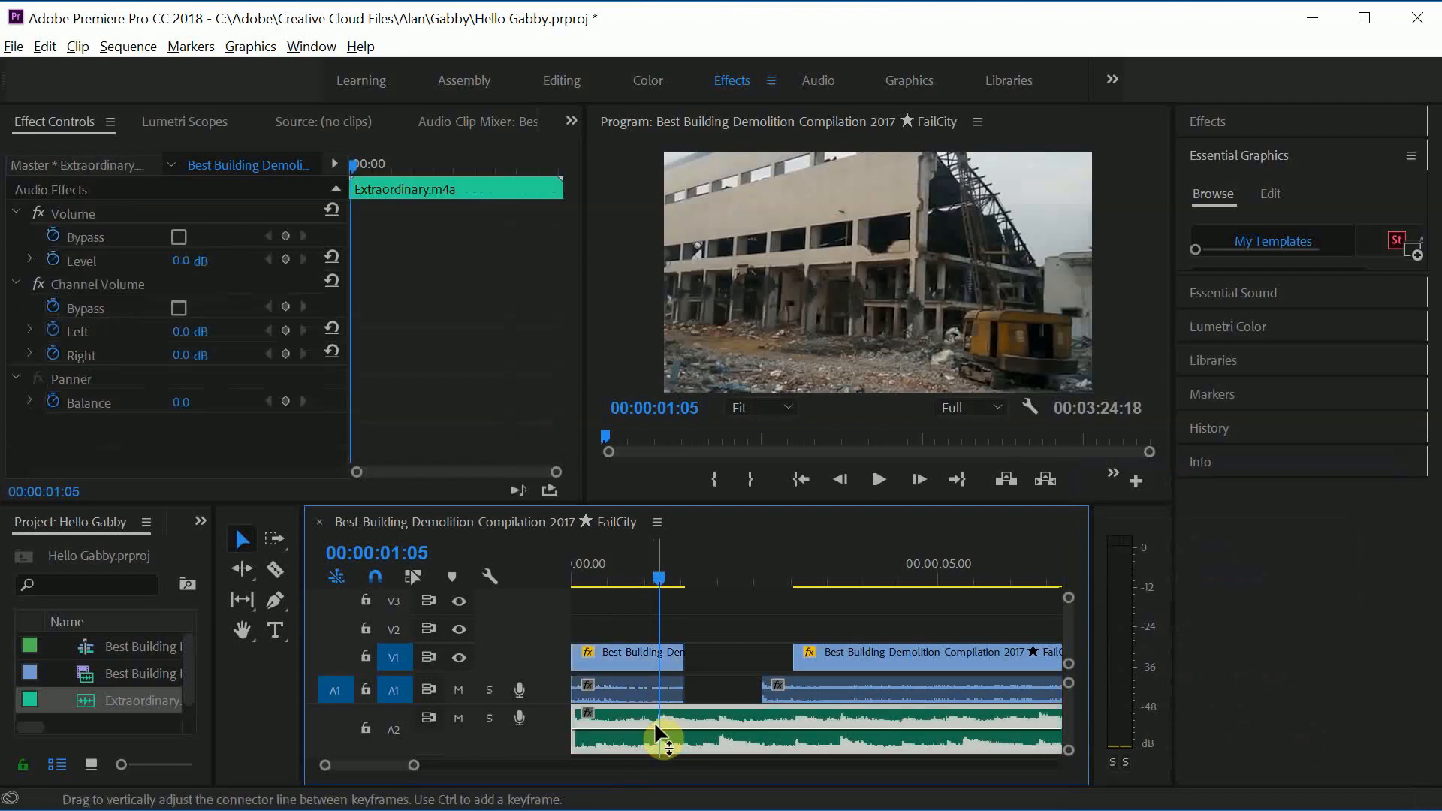
mouse_move(661, 582)
mouse_down()
mouse_move(643, 581)
mouse_move(664, 585)
mouse_up()
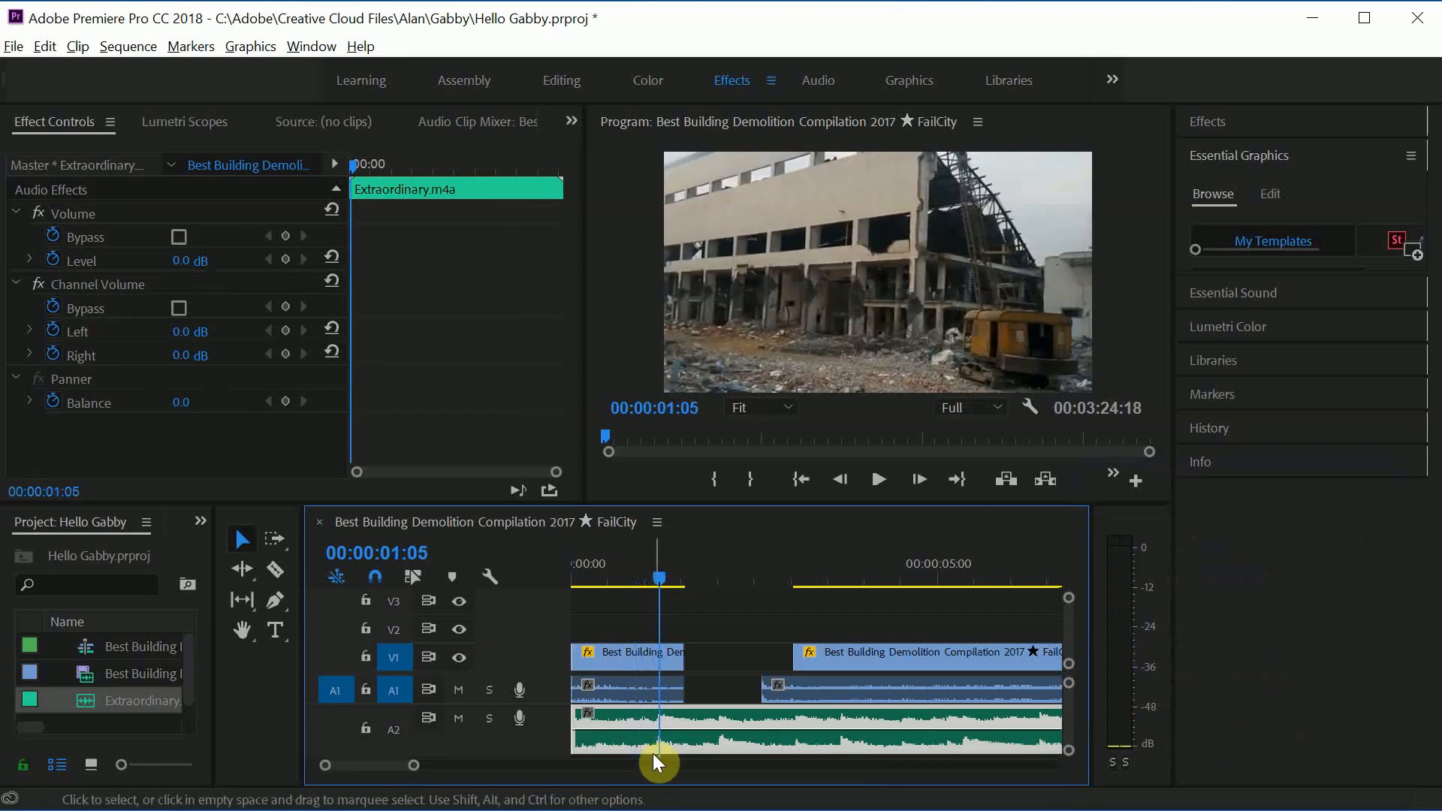
Set the duration of the first demolition piece's video to 00:00:01:05 in its Clip Speed / Duration settings.
click(633, 652)
right_click(633, 652)
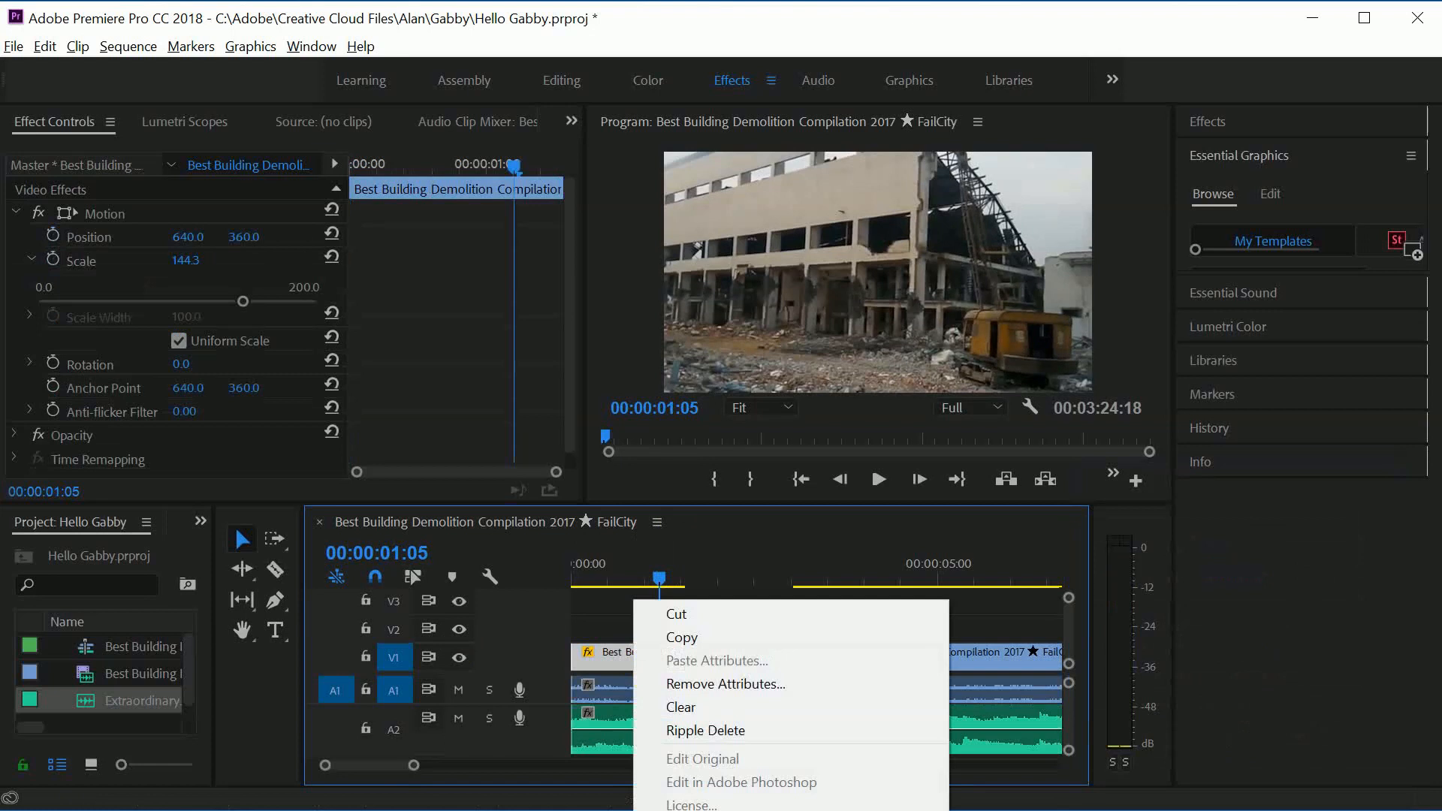
key(ctrl+r)
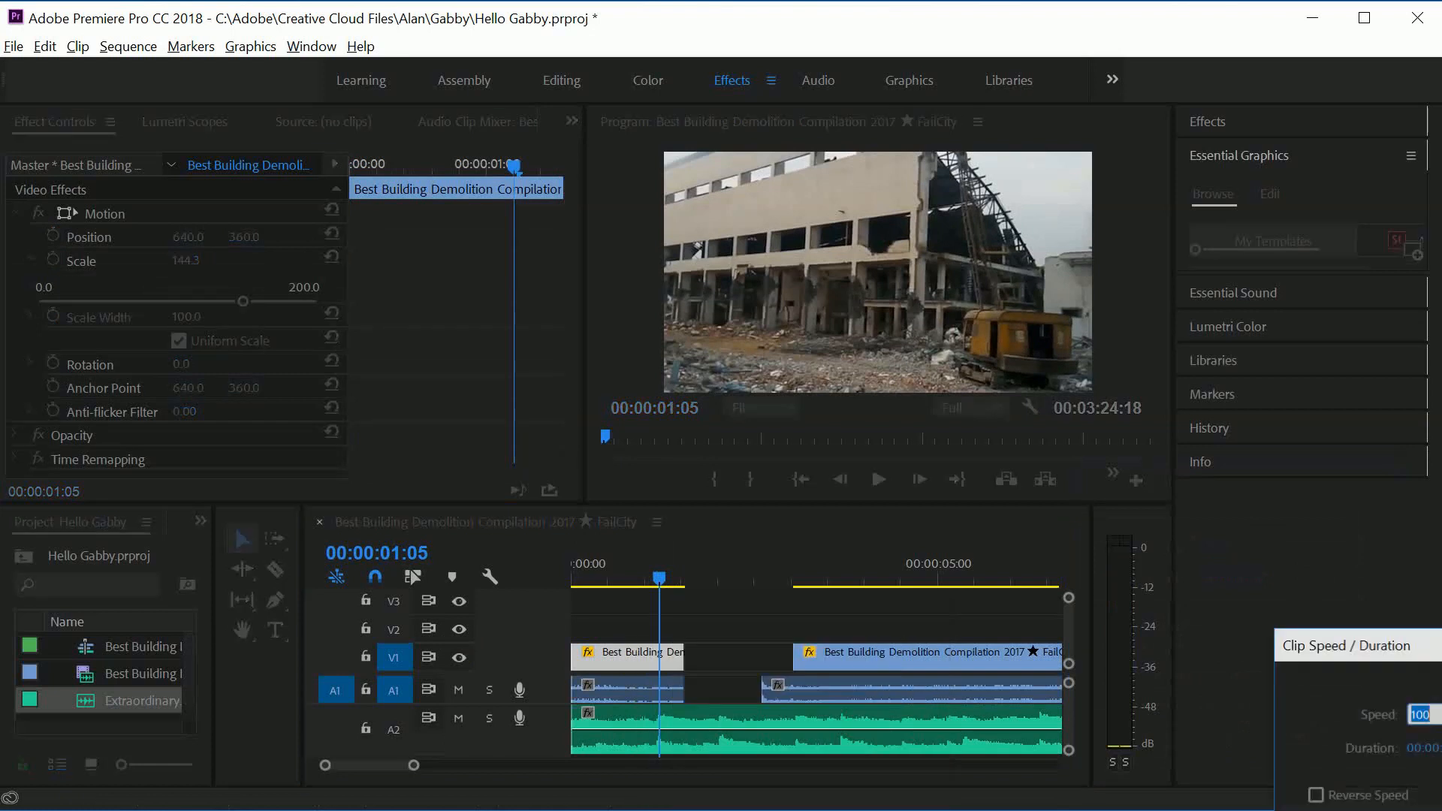
drag(1391, 645, 1098, 484)
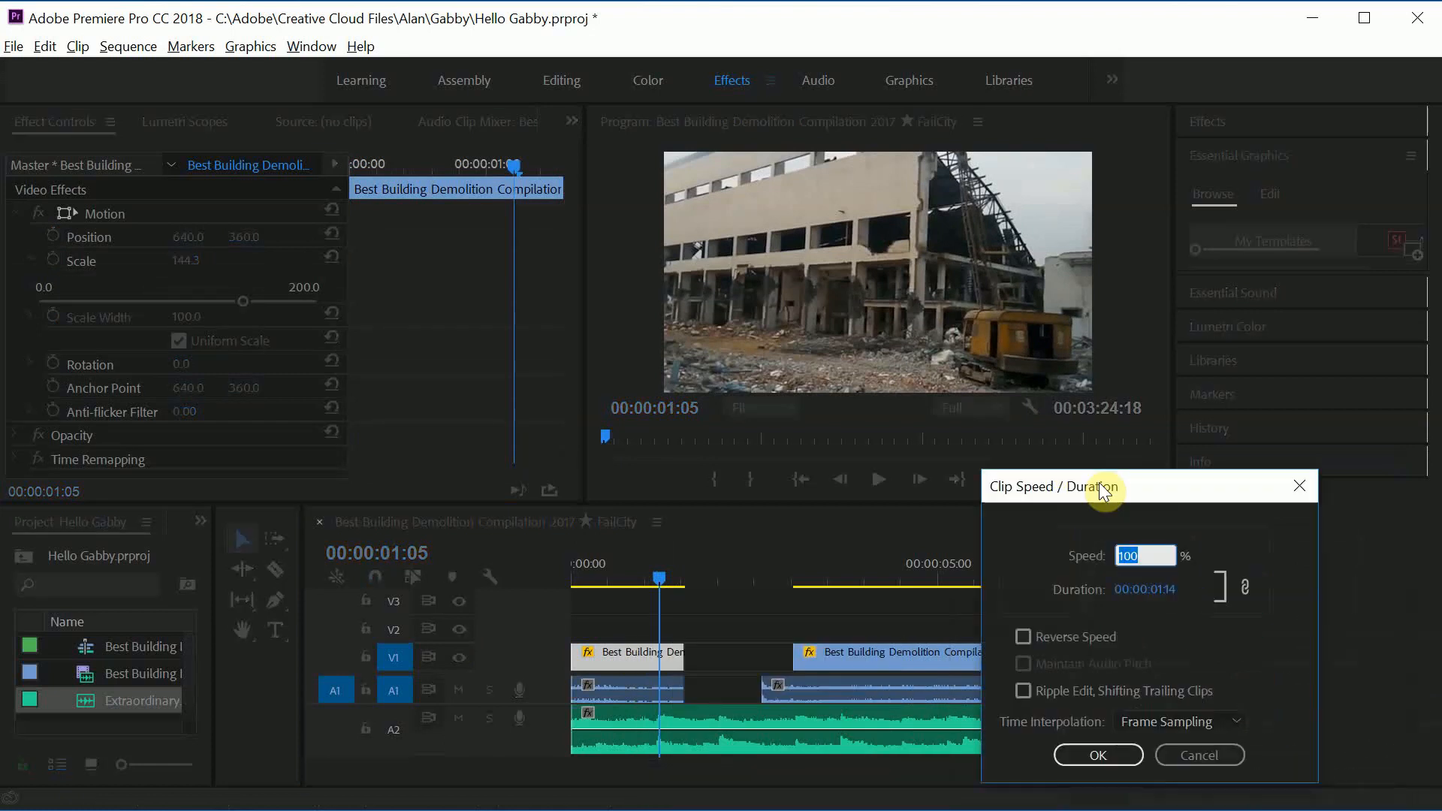
click(1164, 590)
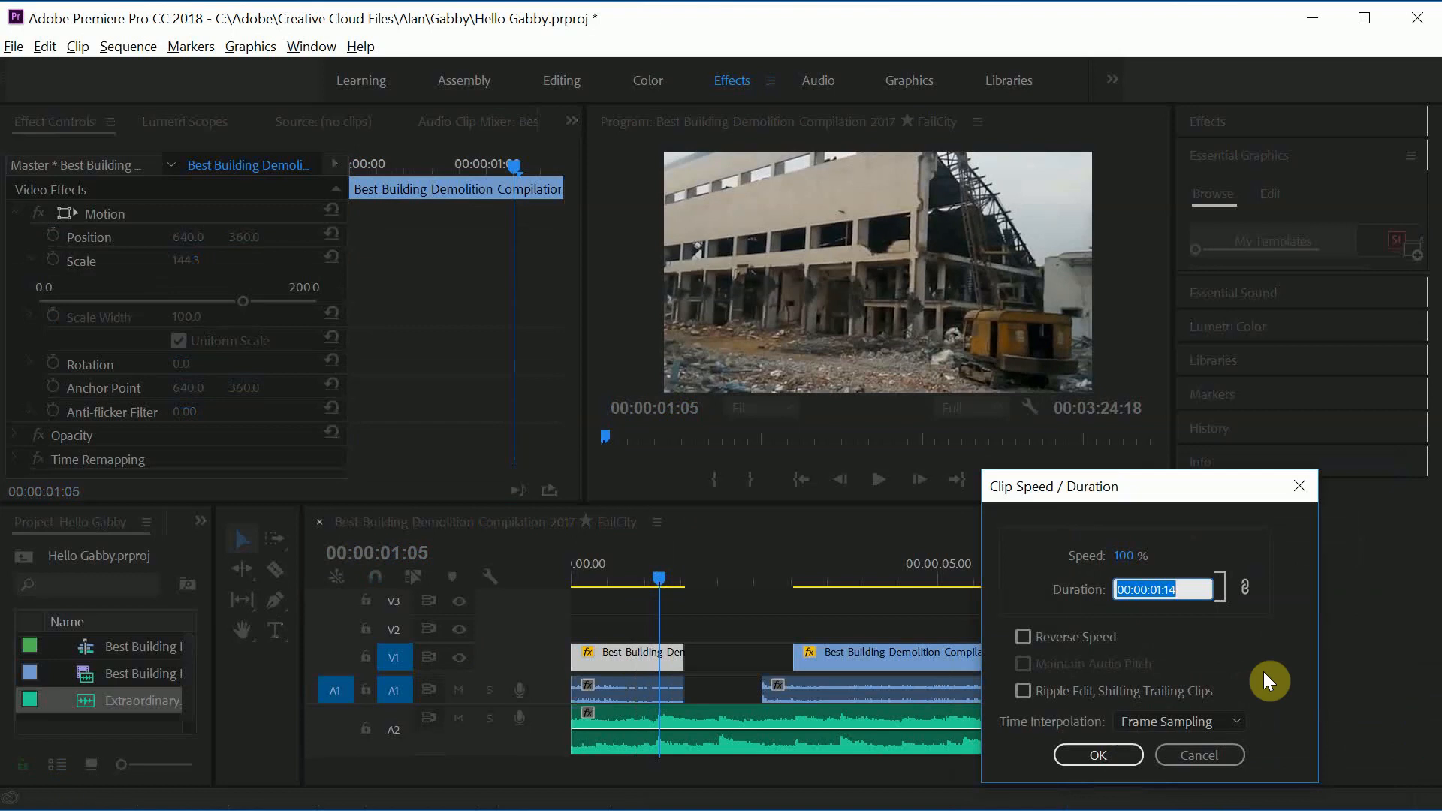
key(Down)
key(Down)
key(Down)
key(Down)
key(Down)
key(Down)
key(Down)
key(Down)
key(Down)
click(1095, 754)
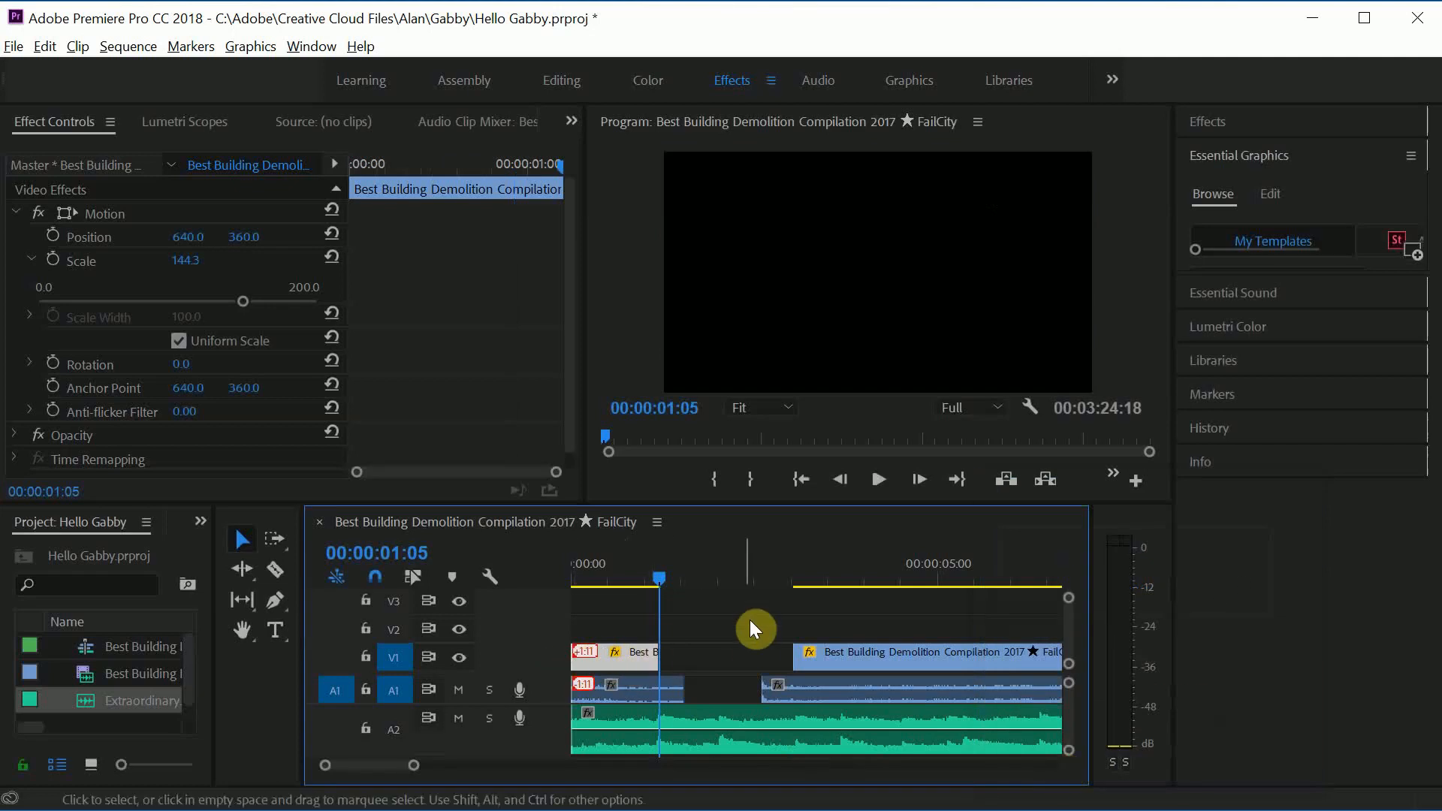
Move only the second demolition piece's video earlier against the end of the first piece, and play the sequence from the start.
click(656, 580)
mouse_move(631, 582)
mouse_down()
mouse_move(528, 580)
mouse_move(665, 579)
mouse_move(635, 580)
mouse_up()
drag(889, 655, 755, 657)
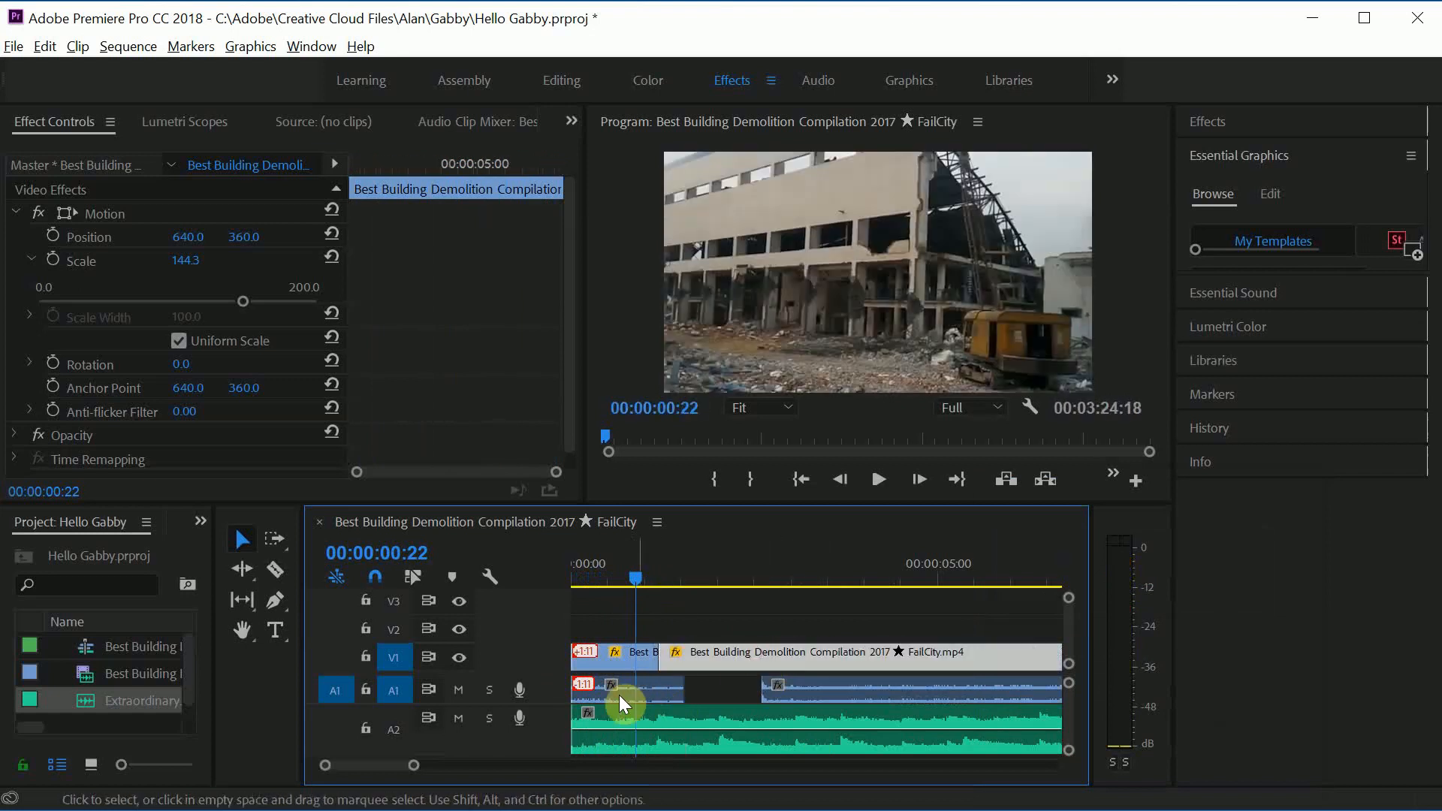
drag(632, 577, 557, 579)
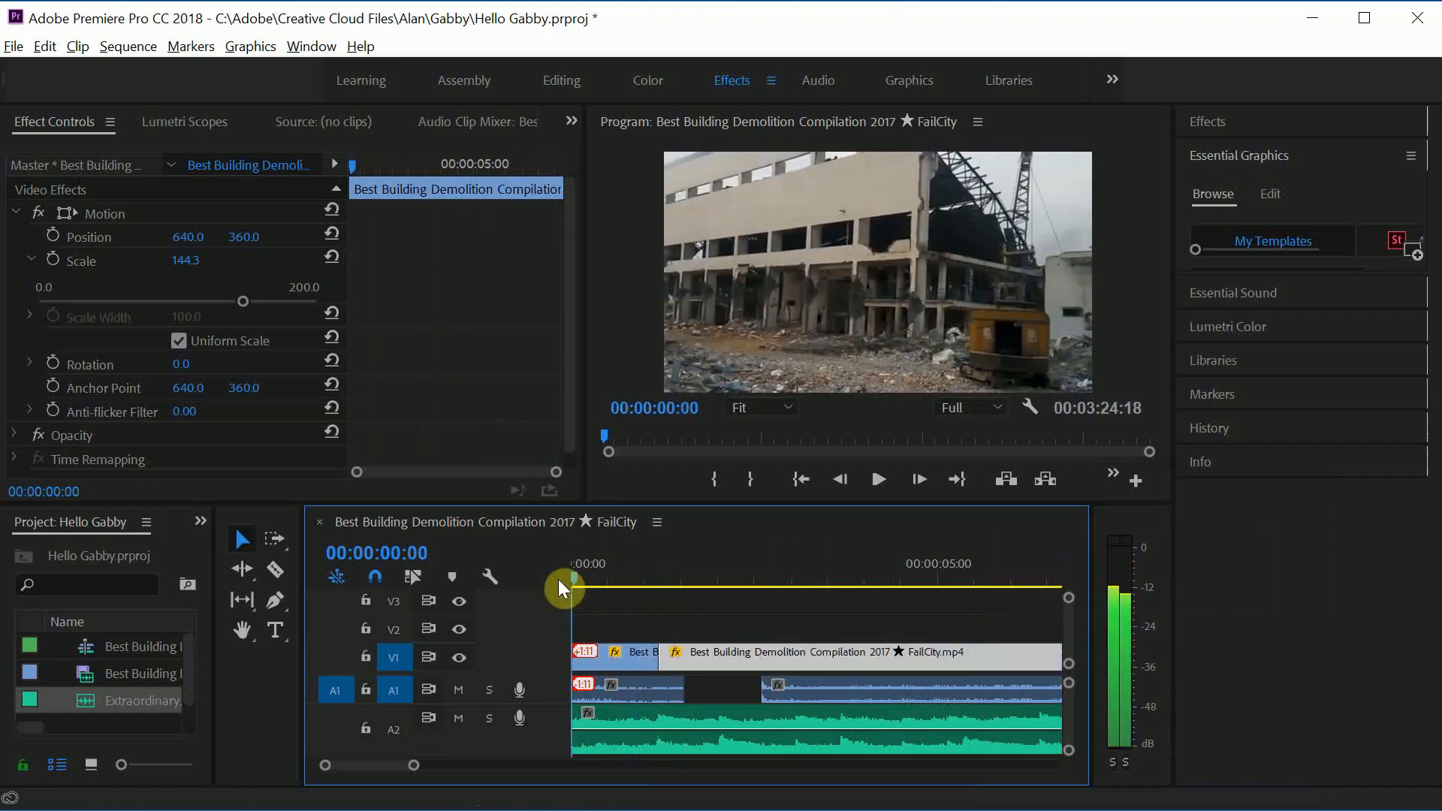
key(space)
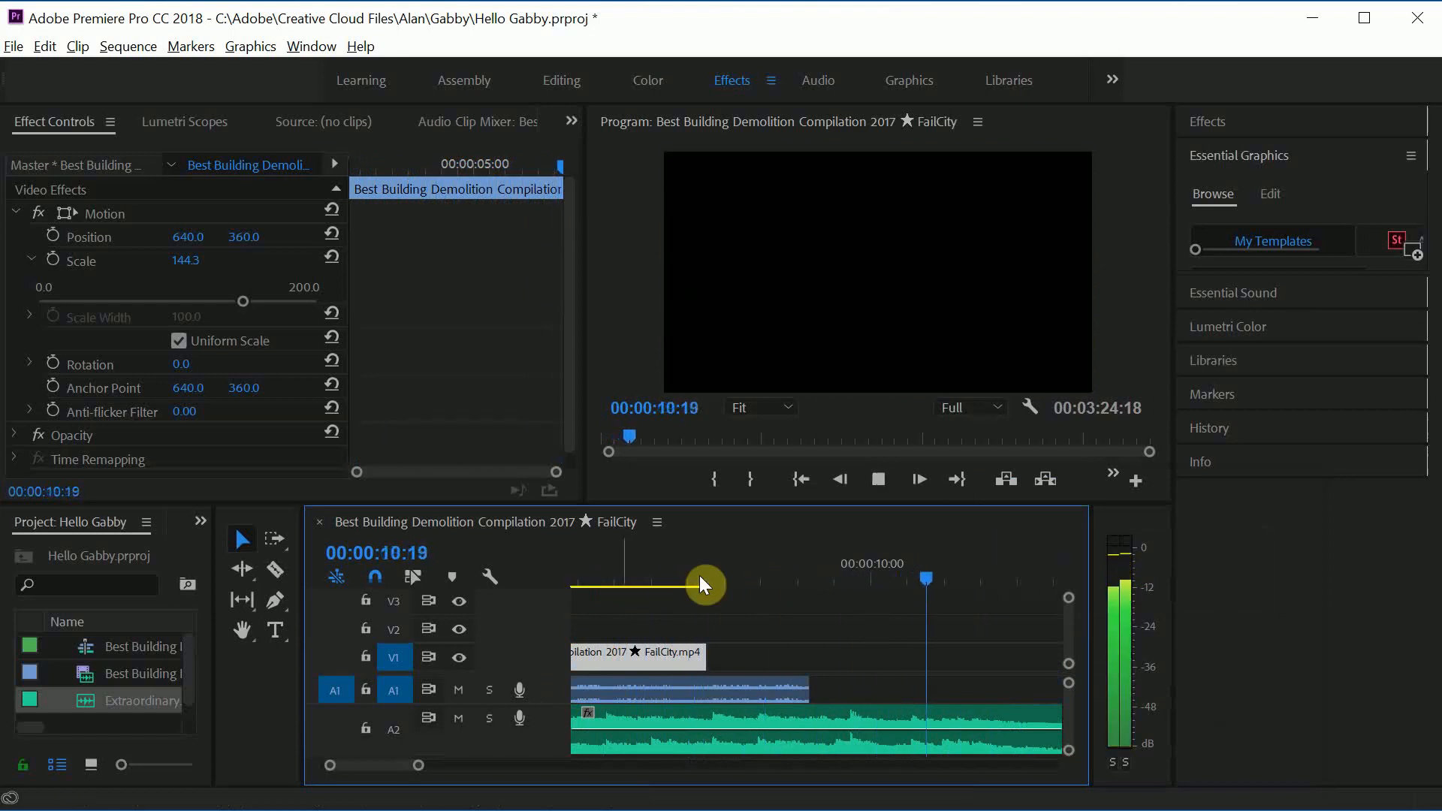
Place the playhead on the music beat at 00:00:09:18, select the Extraordinary clip on A2, and return the timeline view to the sequence start.
click(850, 580)
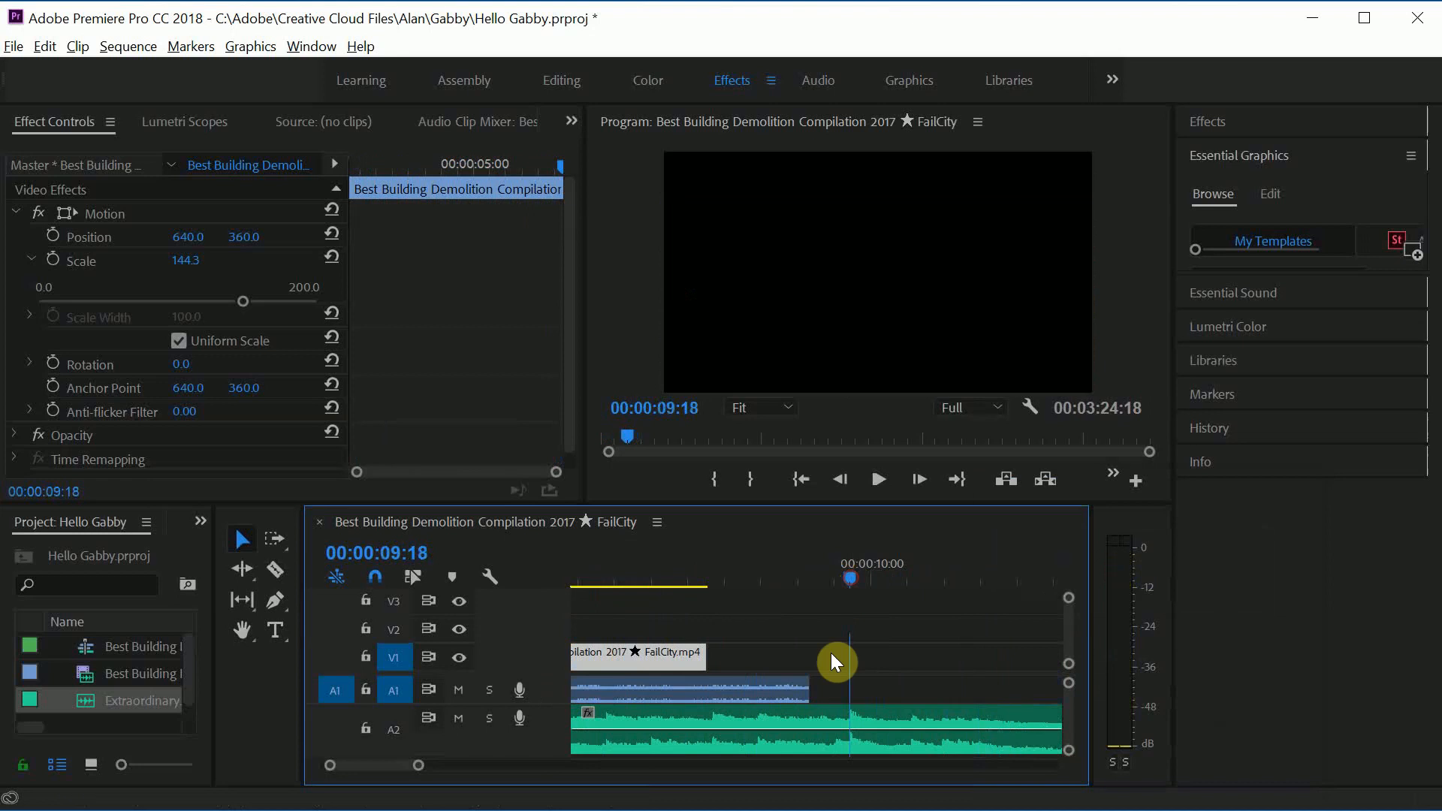
mouse_move(848, 729)
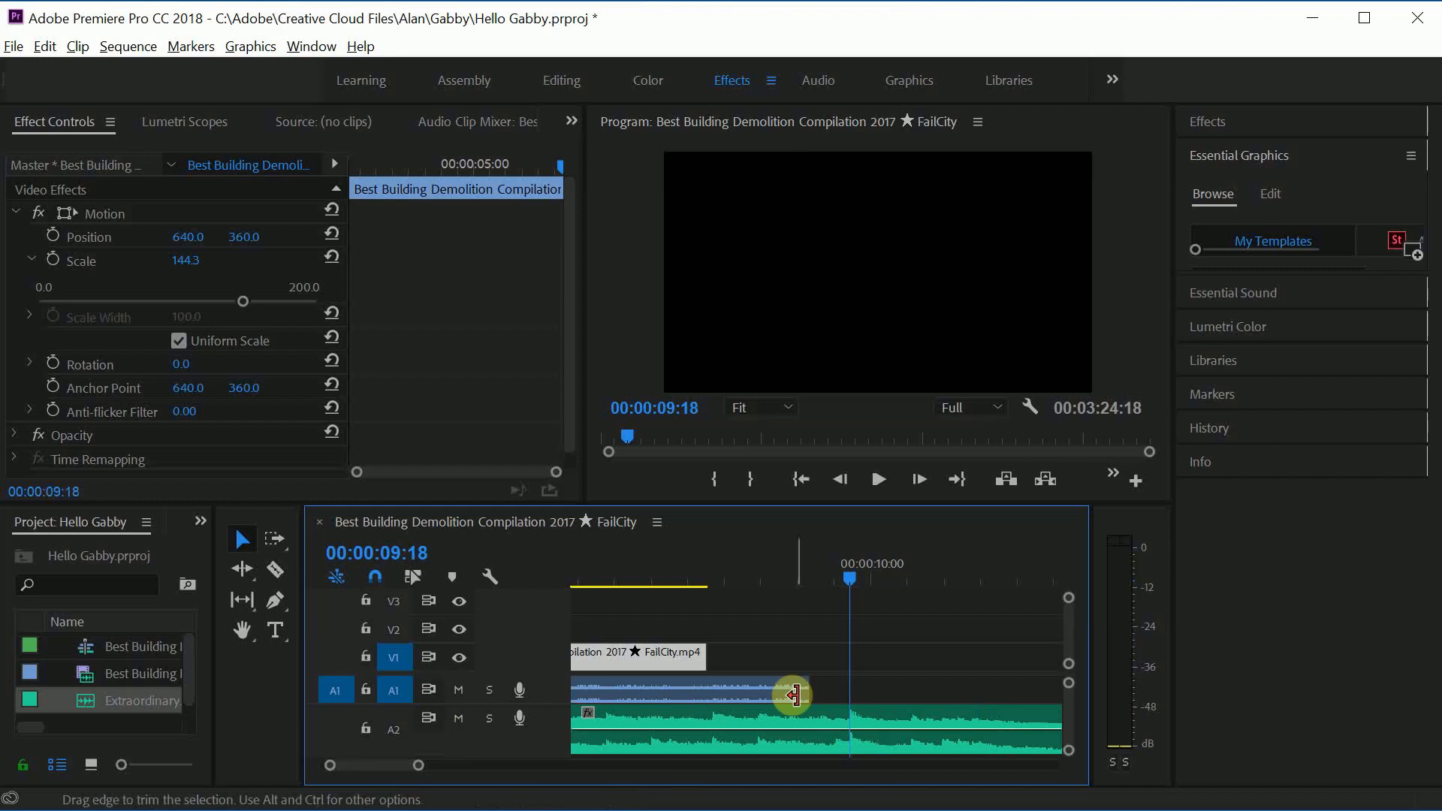
click(846, 720)
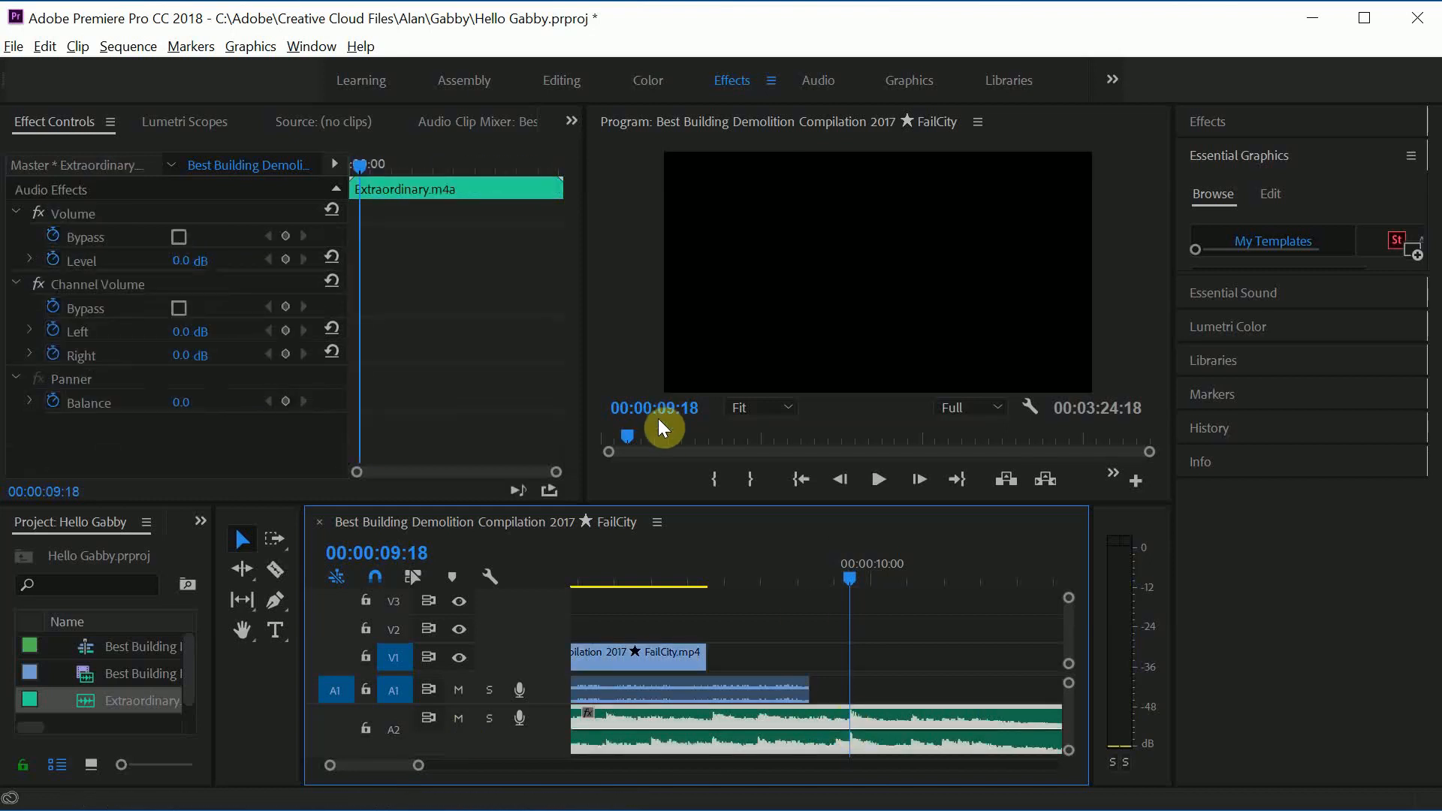
double_click(366, 768)
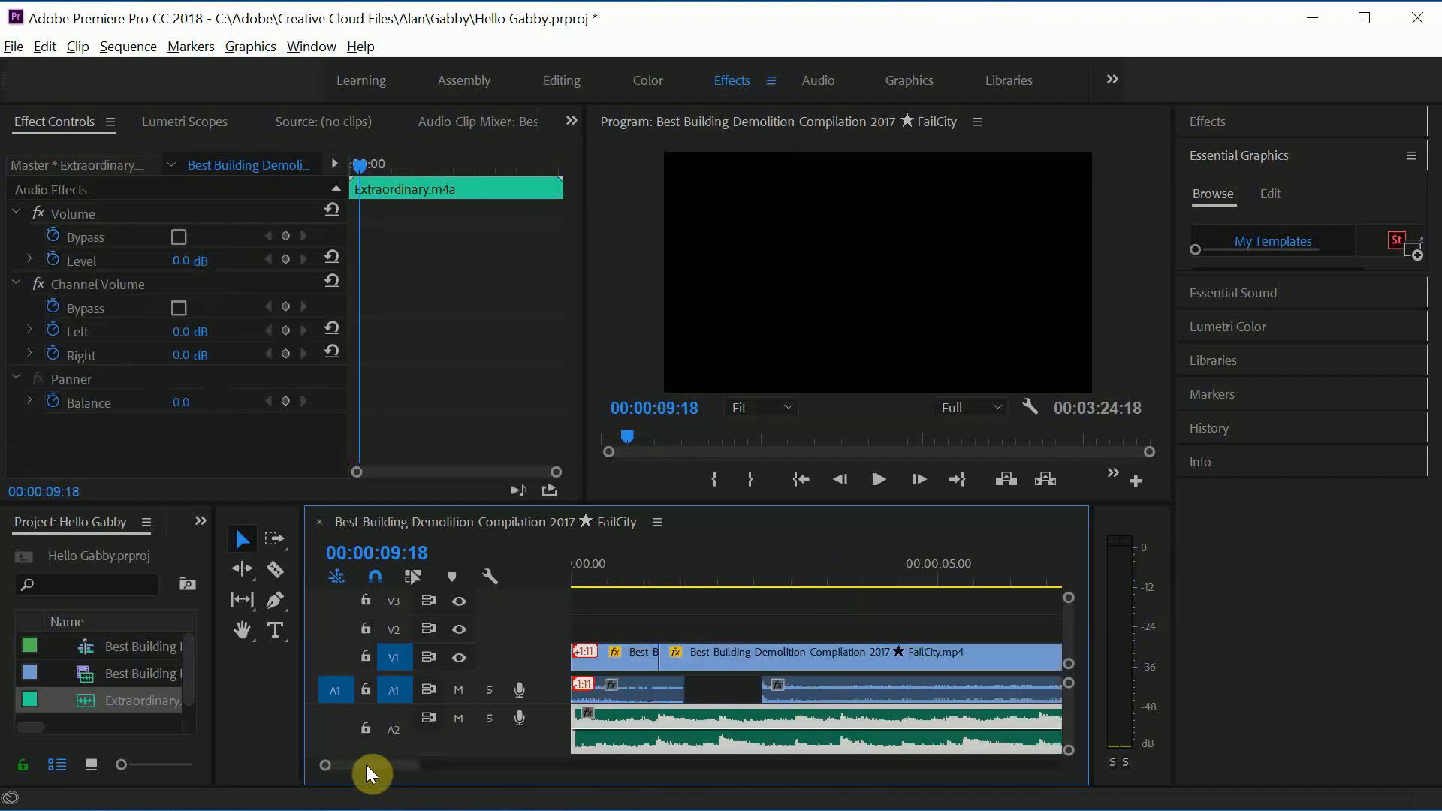
Compare the Extraordinary track's beats with the second demolition piece's start and end, checking the playhead near 00:00:01:02 and 00:00:12:23.
double_click(366, 764)
drag(417, 767, 460, 769)
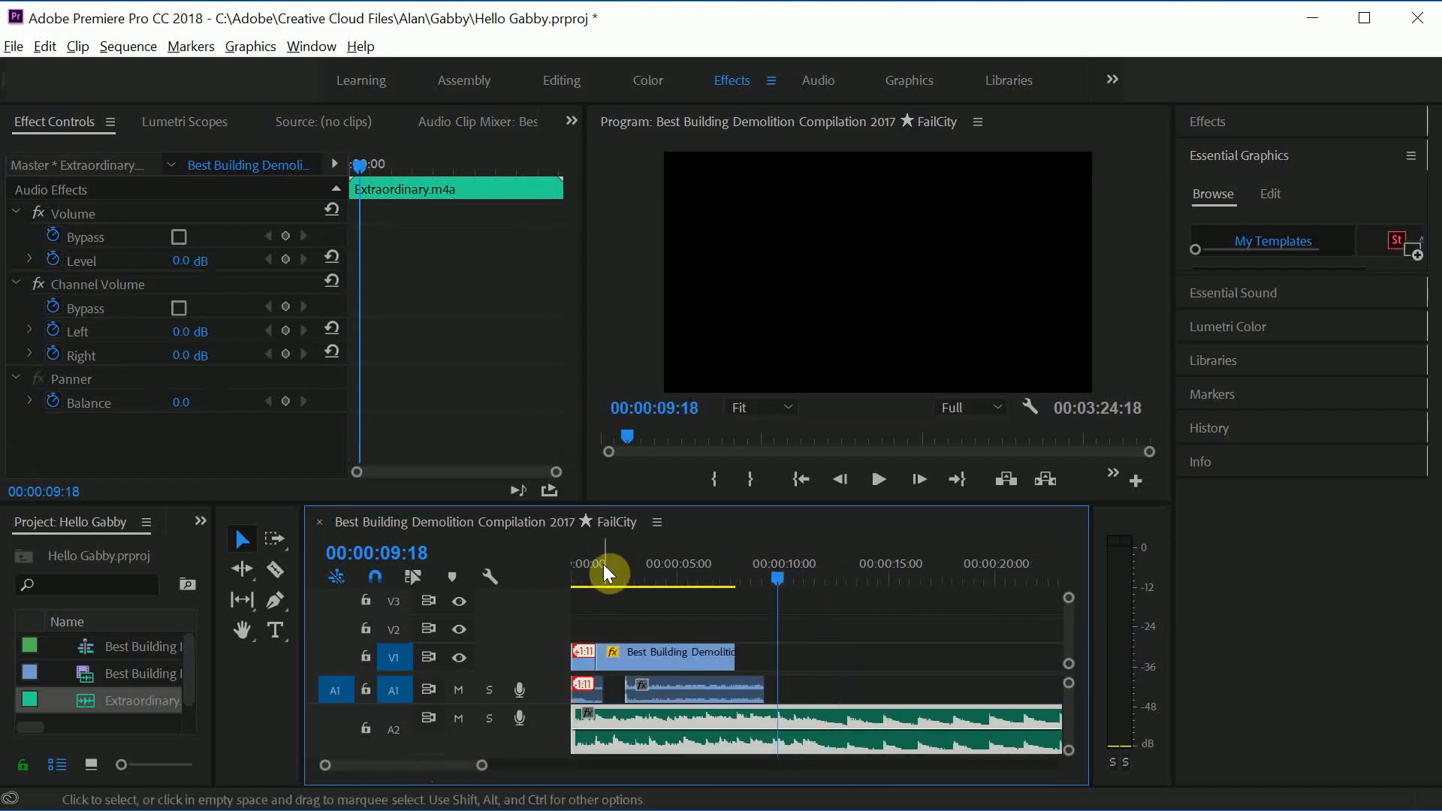
drag(603, 564, 597, 563)
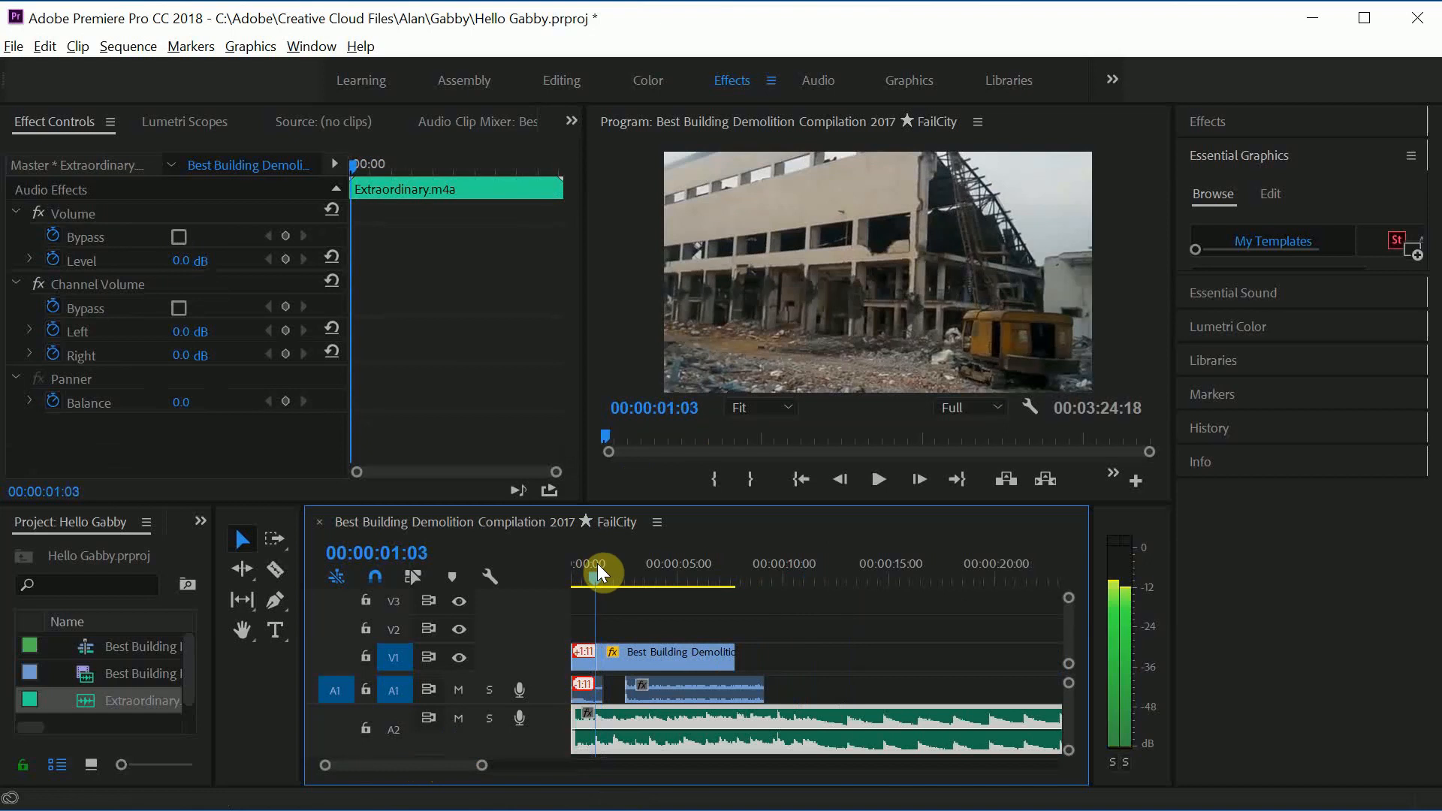
click(765, 576)
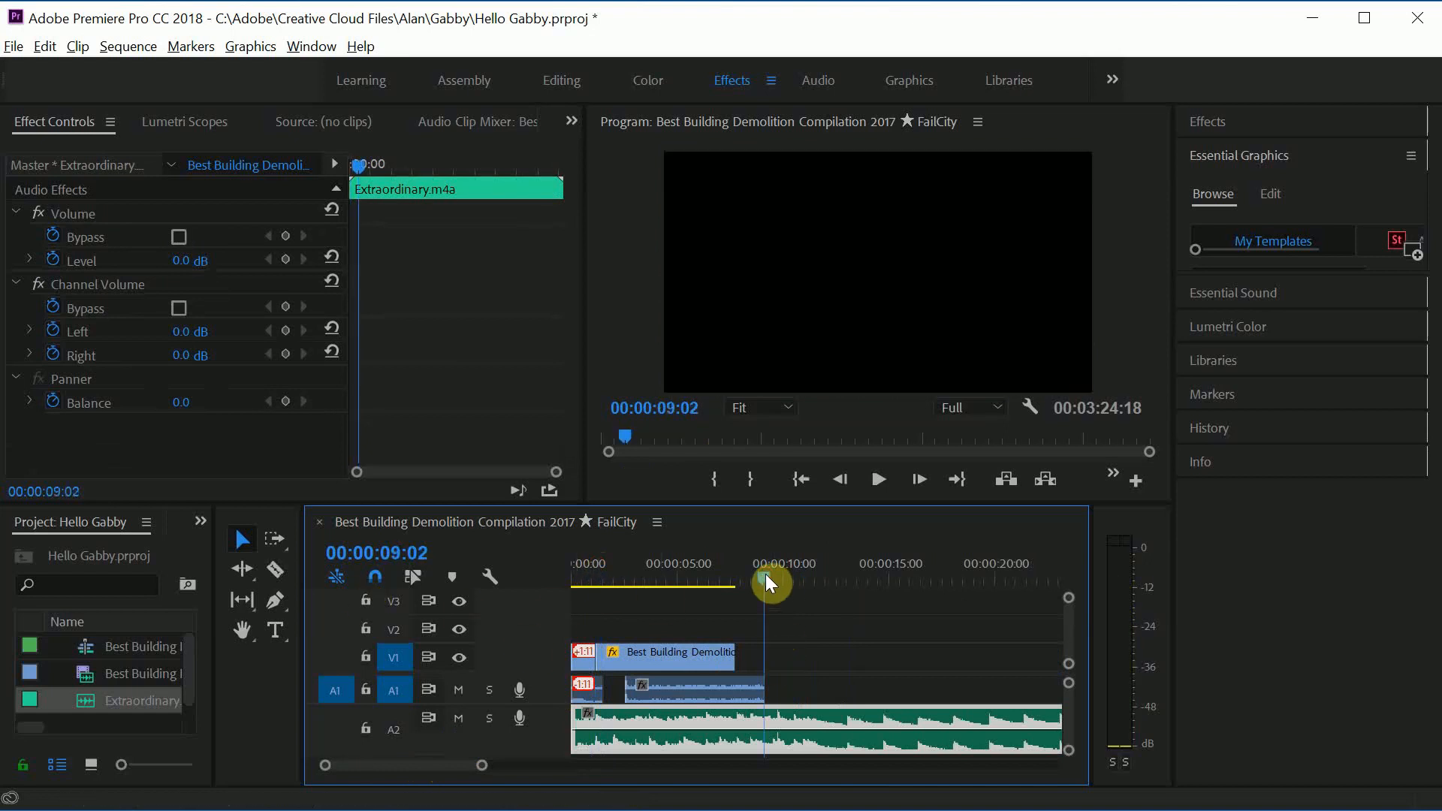
drag(766, 575, 847, 577)
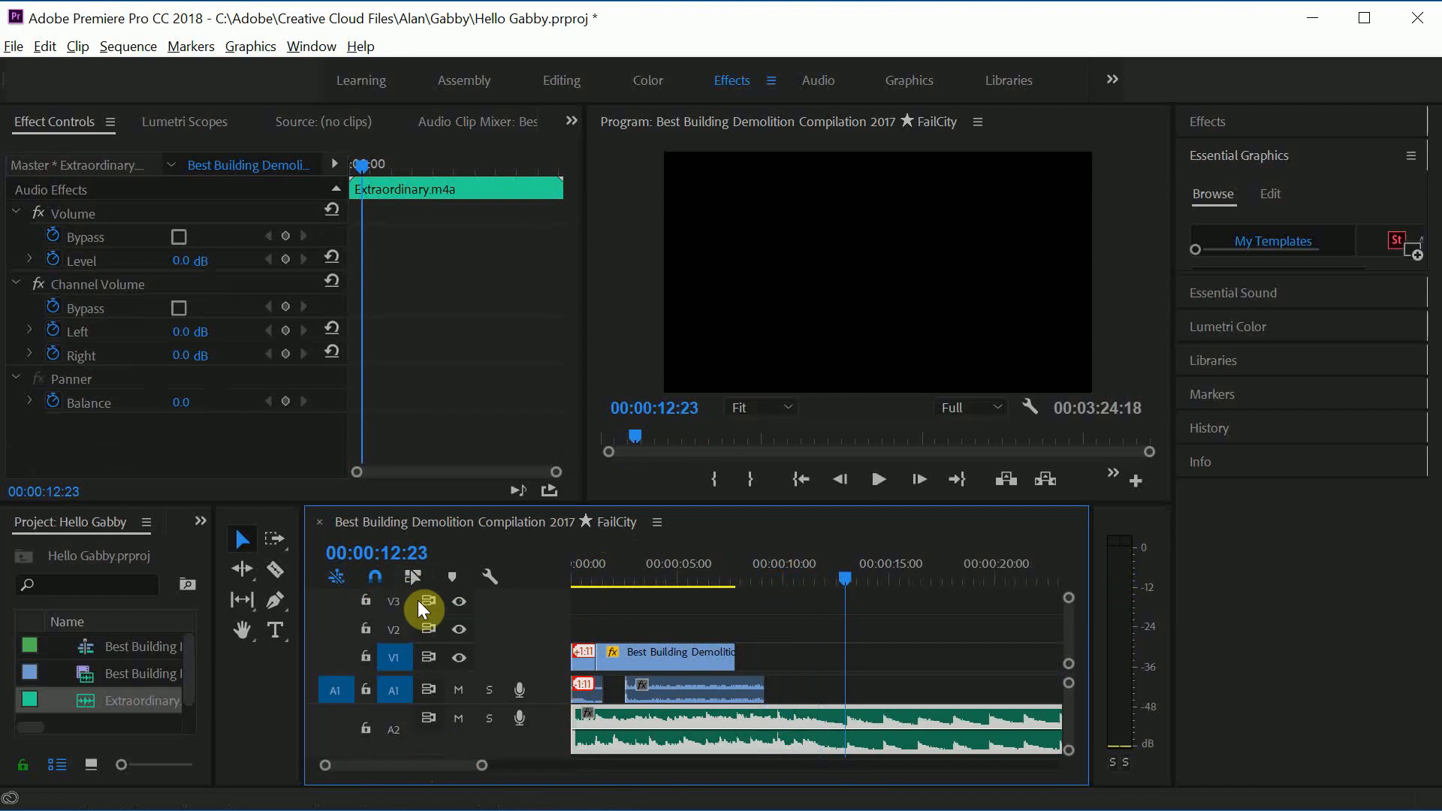
drag(593, 575, 597, 575)
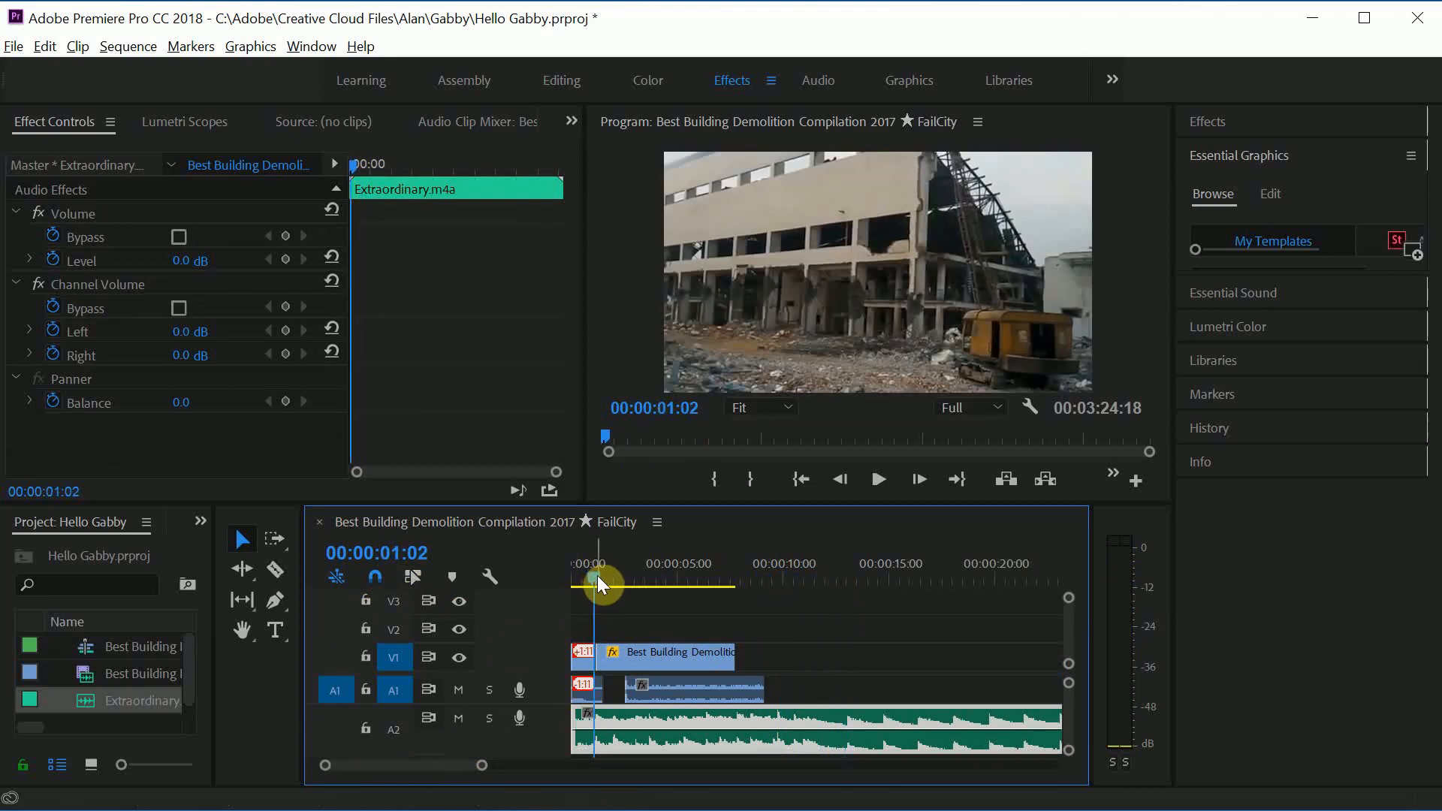
Set the duration of the second demolition piece's video on V1 to 00:00:11:00 in its Clip Speed / Duration settings.
right_click(634, 650)
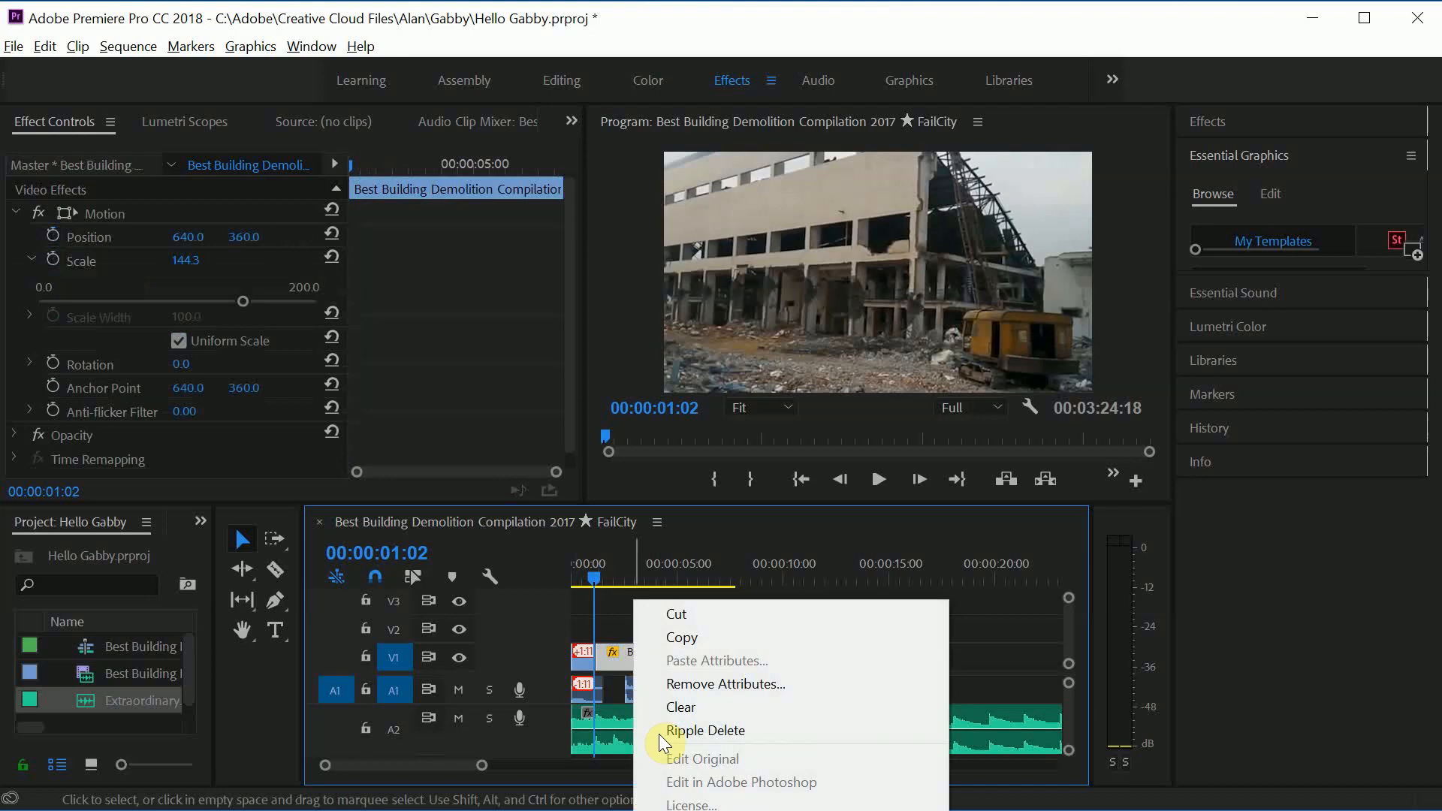
key(ctrl+r)
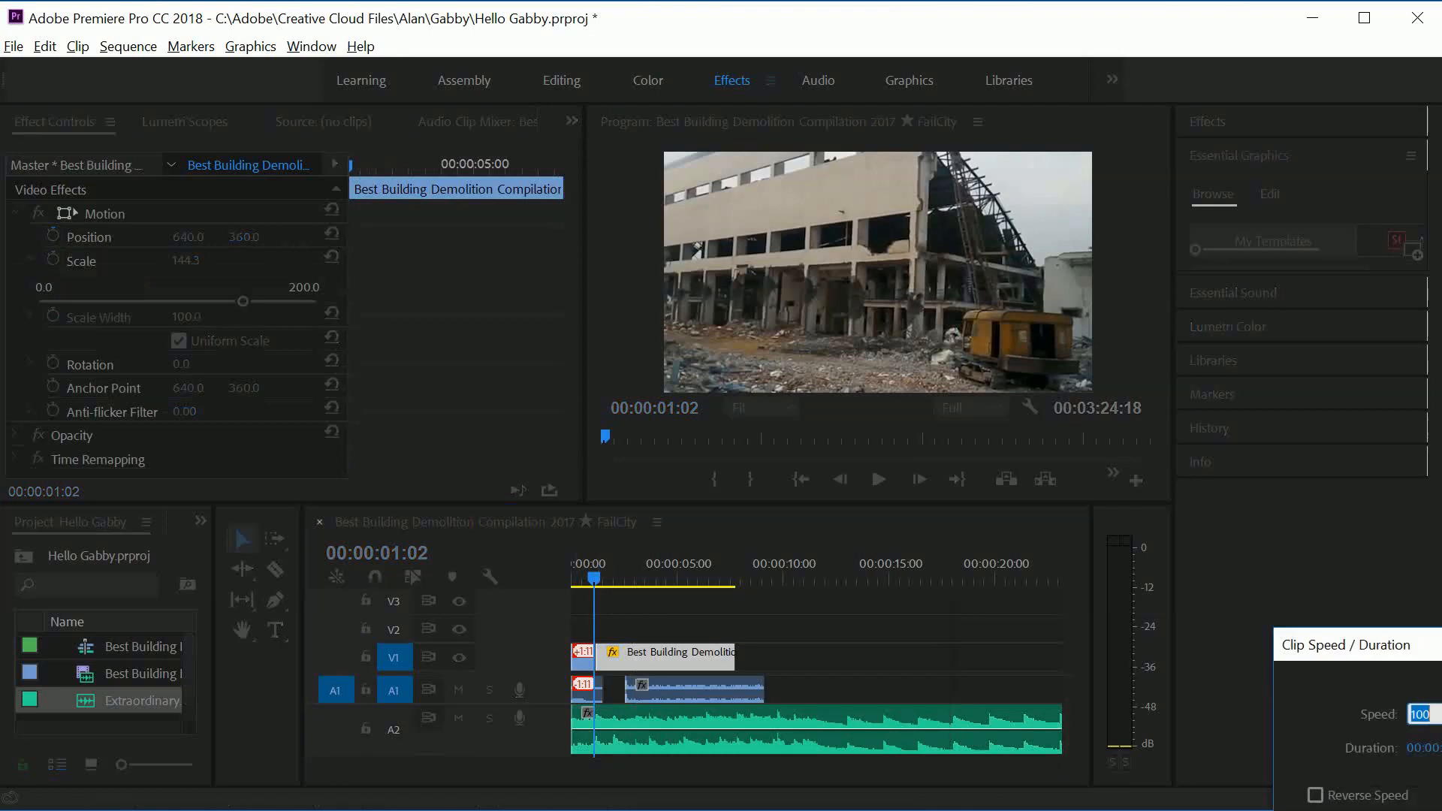
drag(1417, 640, 1026, 443)
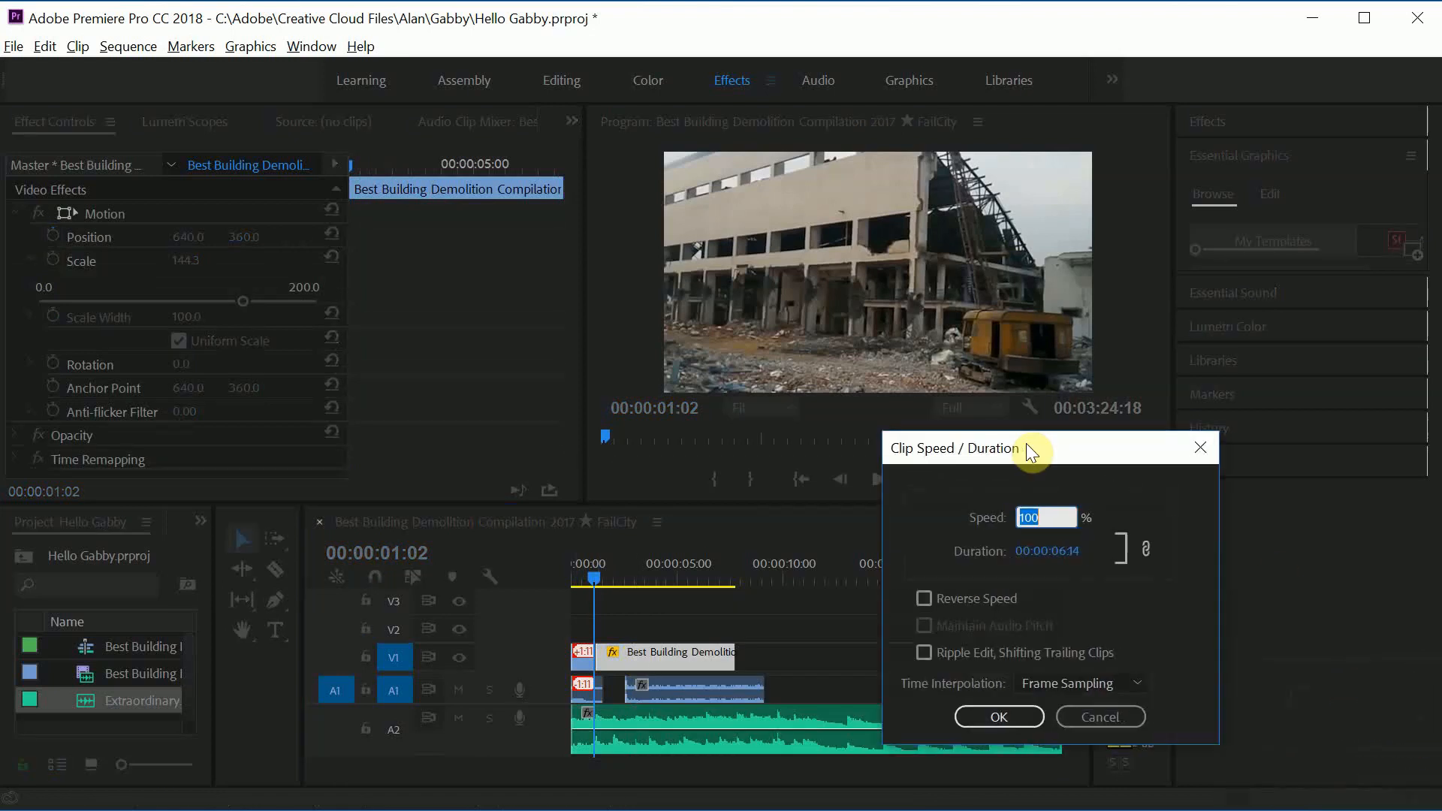
click(1068, 546)
key(Up)
key(Up)
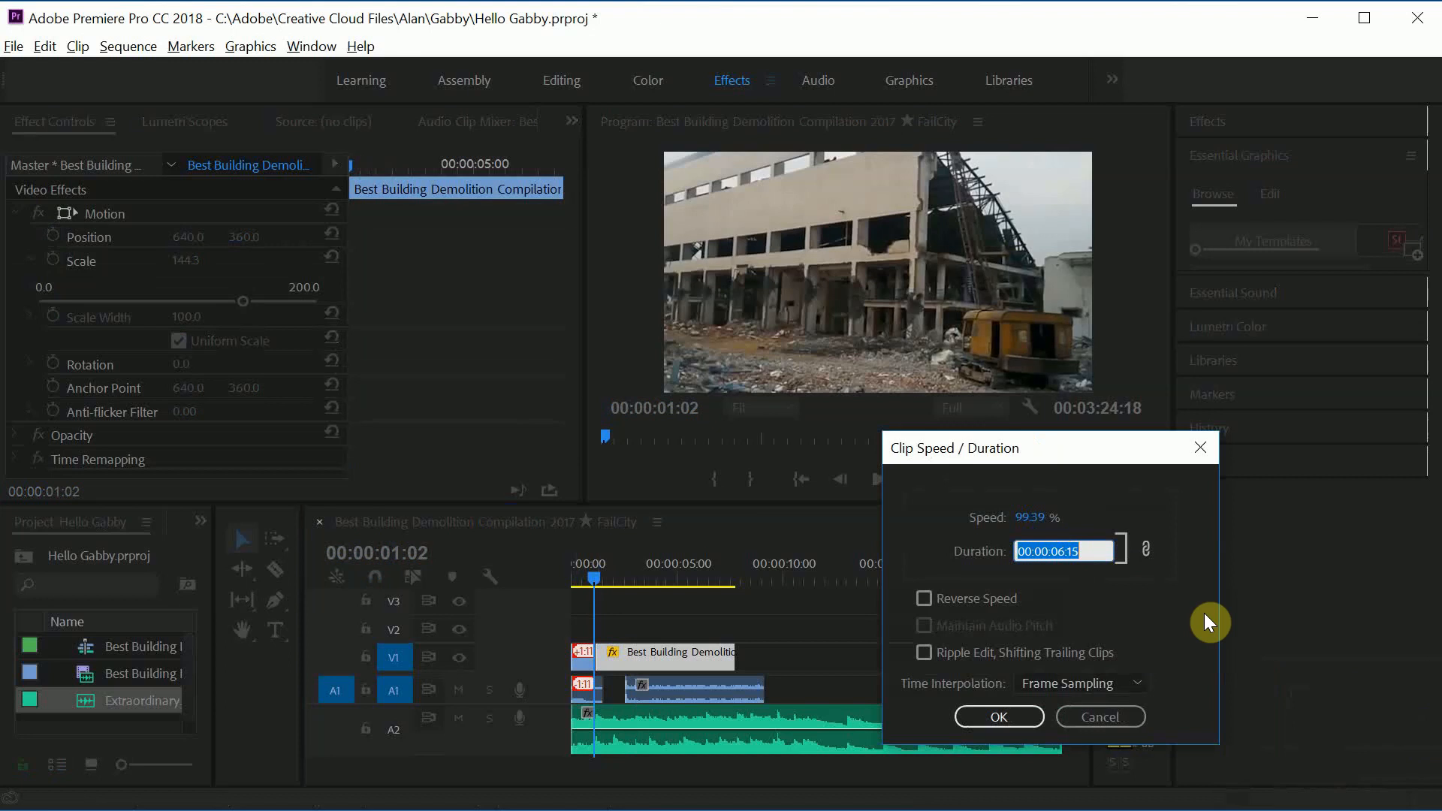
key(Up)
key(Up)
key(Up)
key(Up)
key(Up)
key(Up)
key(Up)
key(Up)
key(Up)
key(Up)
key(Up)
key(Up)
key(Up)
key(Up)
key(Up)
key(Up)
key(Up)
key(Up)
key(Down)
click(994, 718)
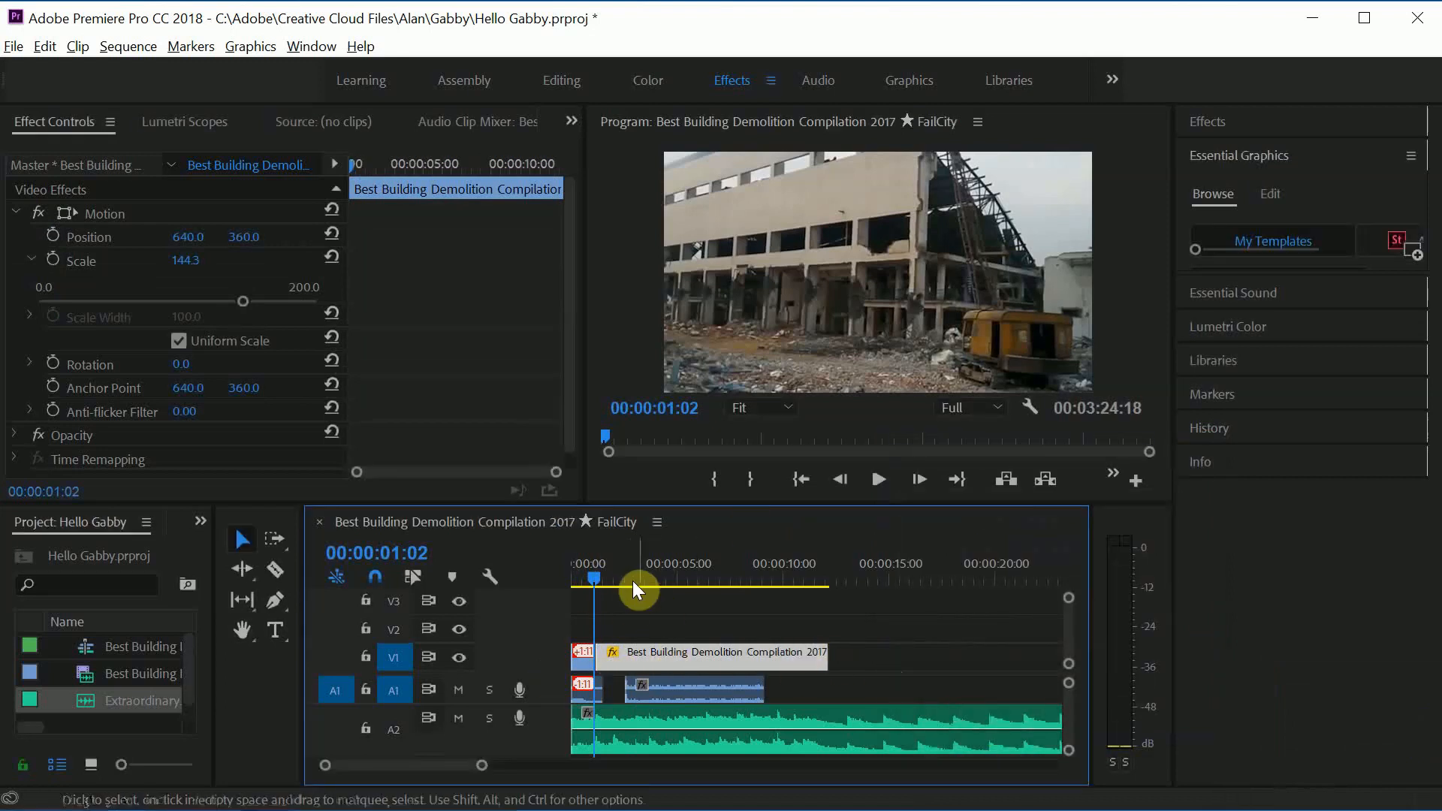
Play the sequence from the start to past the end of the second demolition piece to check its sync with the music.
drag(591, 582, 532, 579)
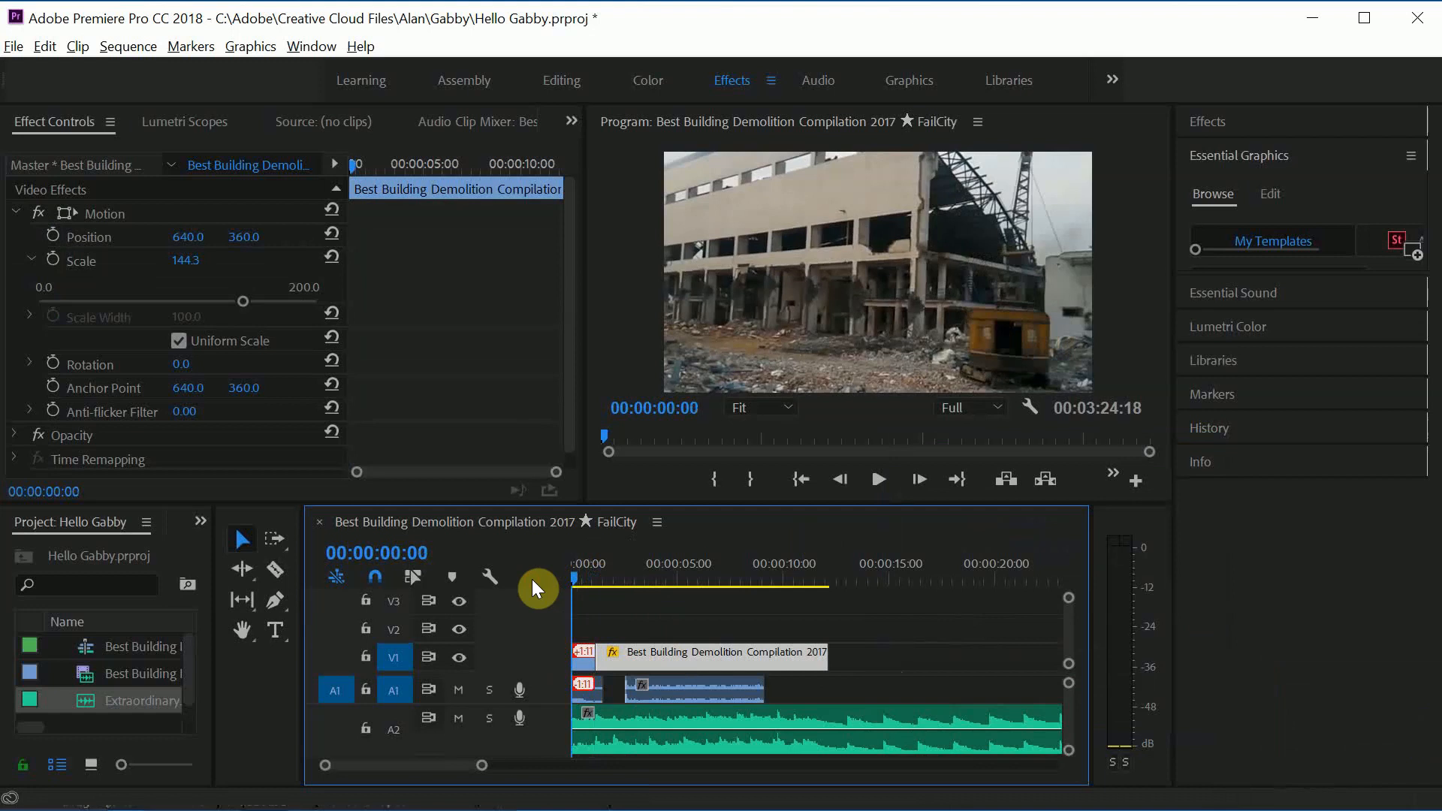
key(space)
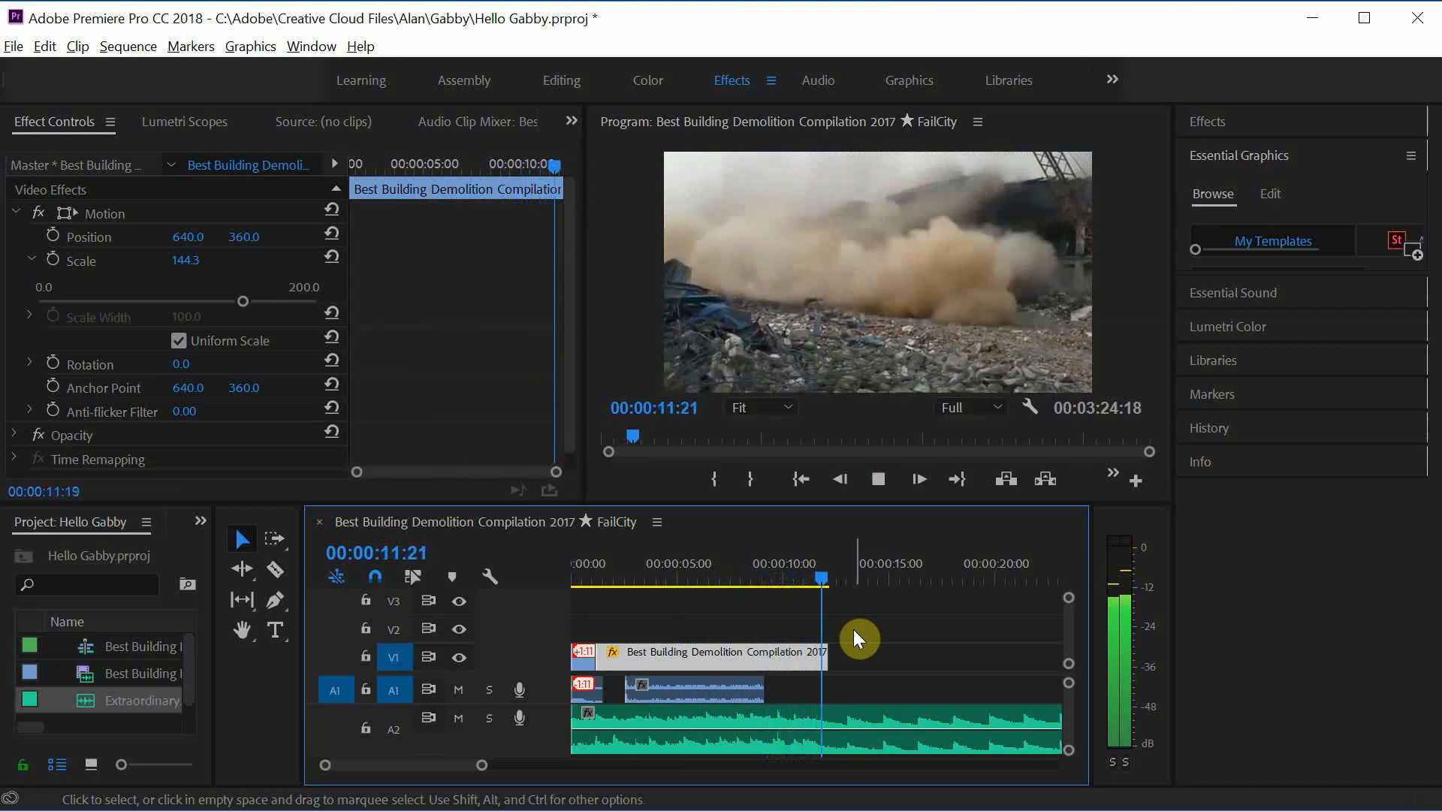
key(space)
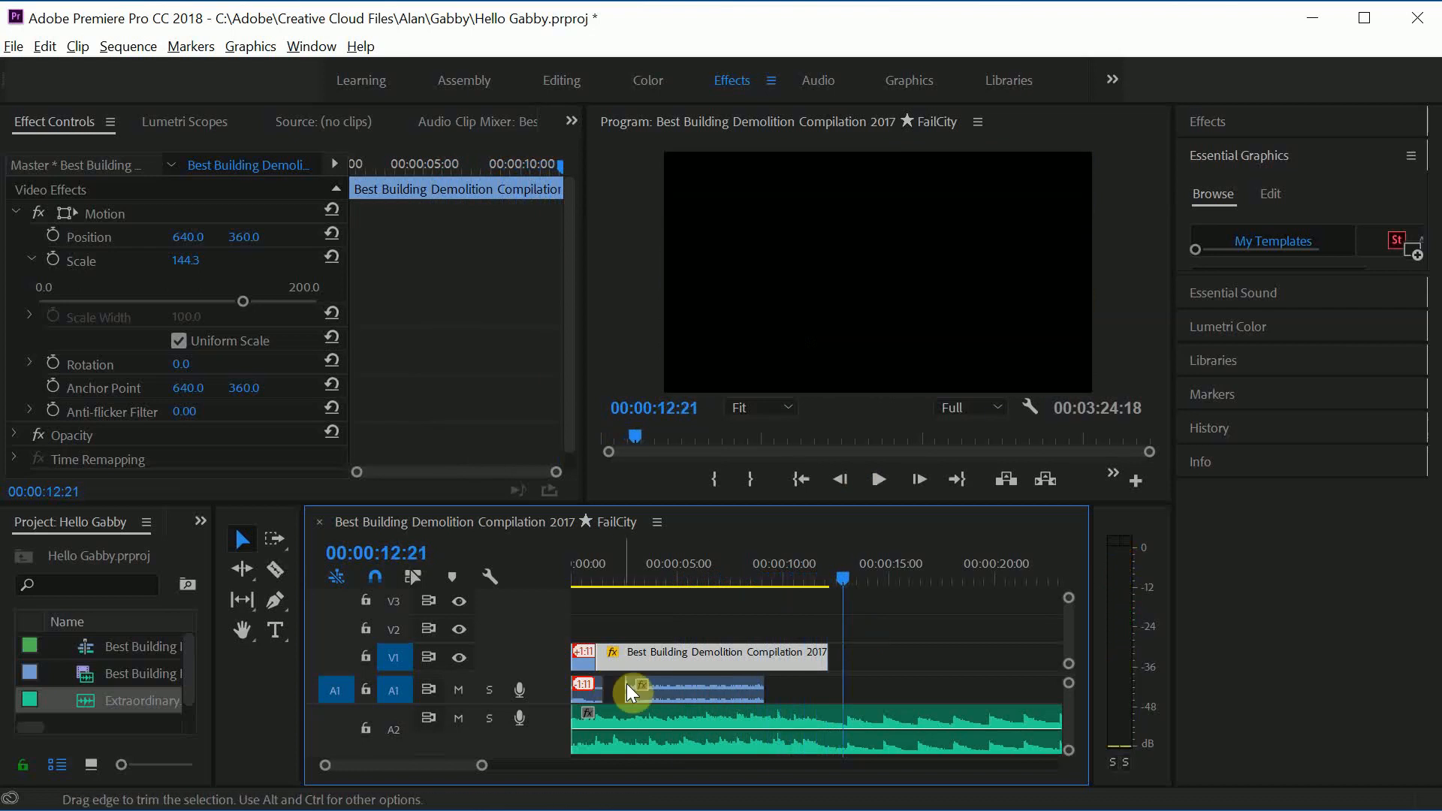
Check the second demolition piece's Clip Speed / Duration settings and close them without changing anything.
right_click(653, 651)
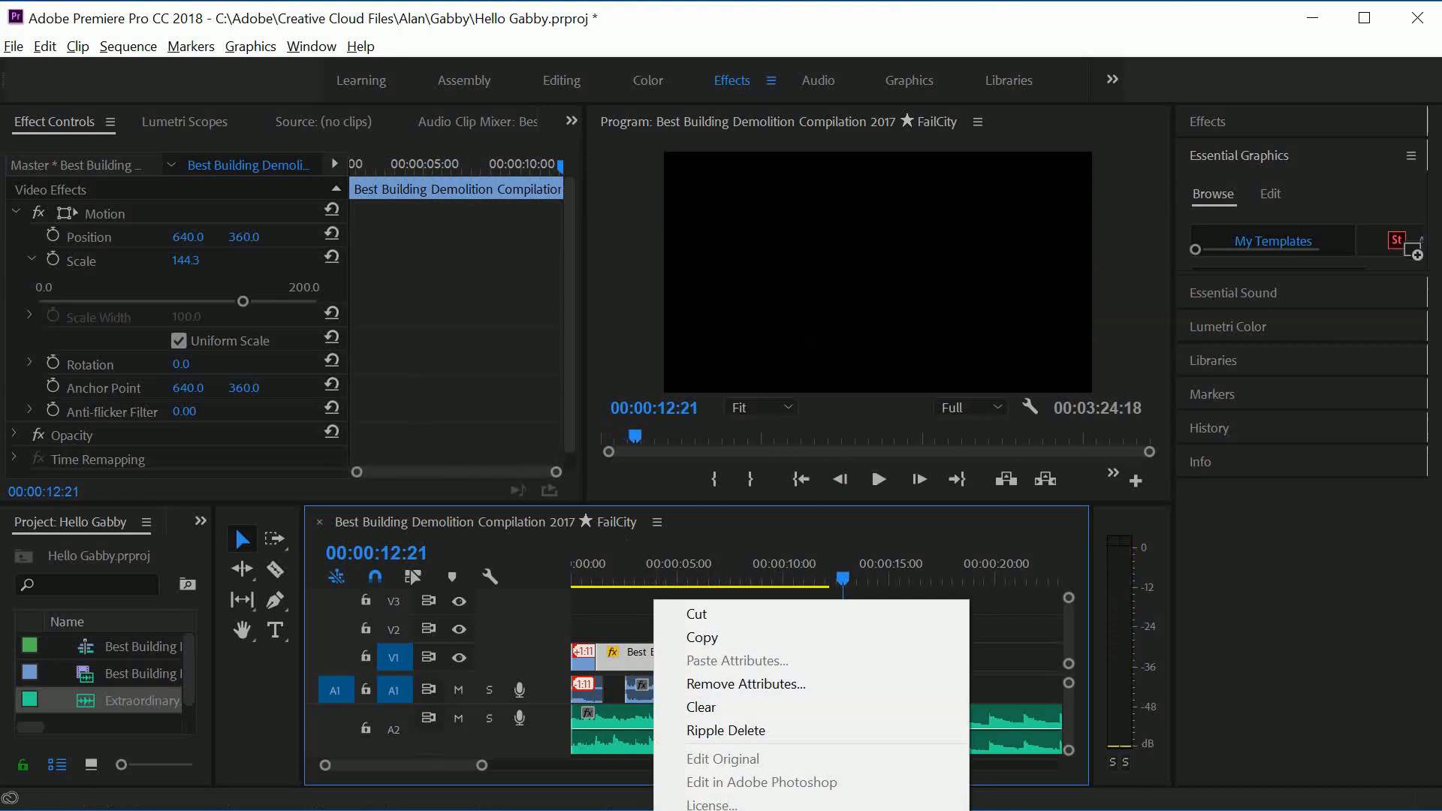
key(ctrl+r)
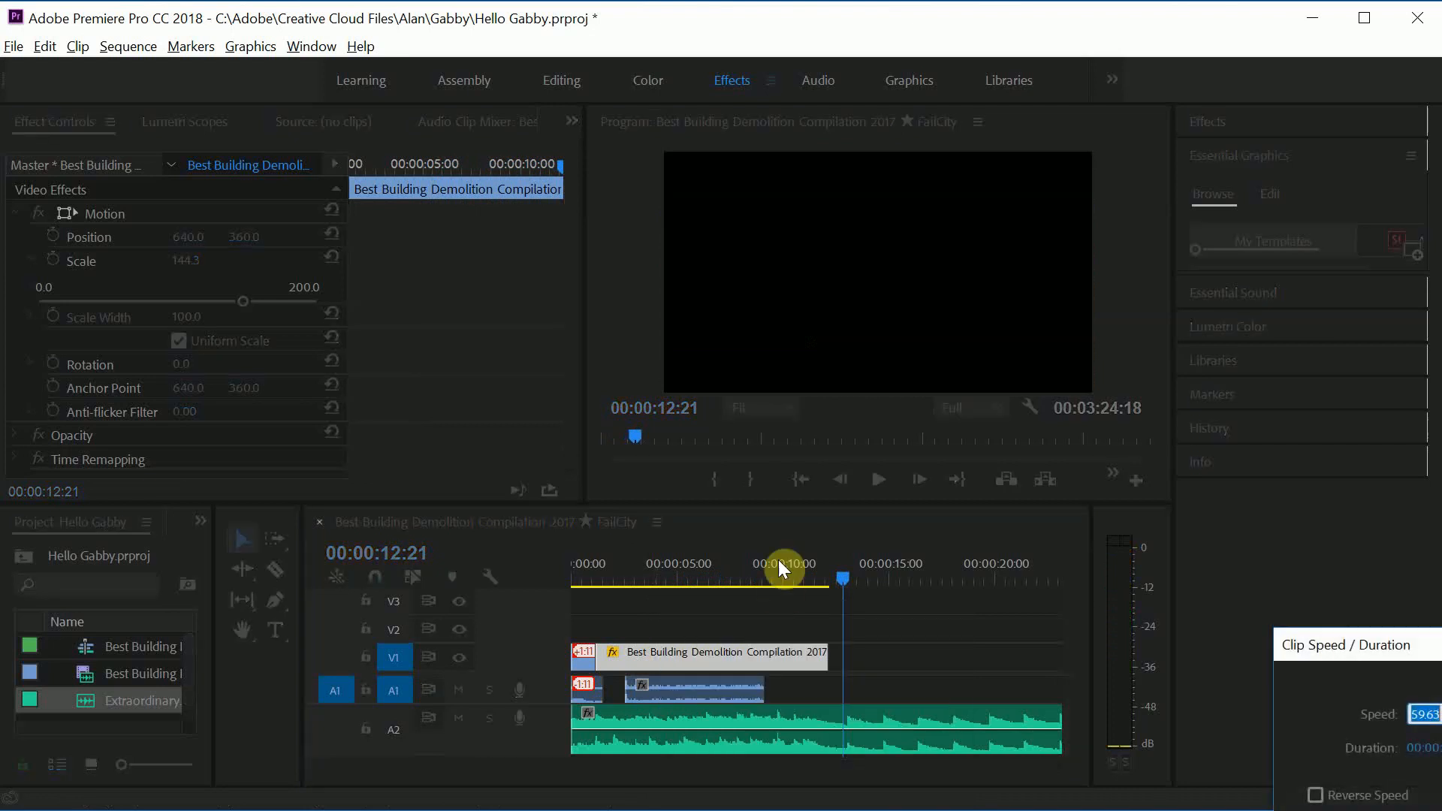
drag(1420, 652, 1011, 306)
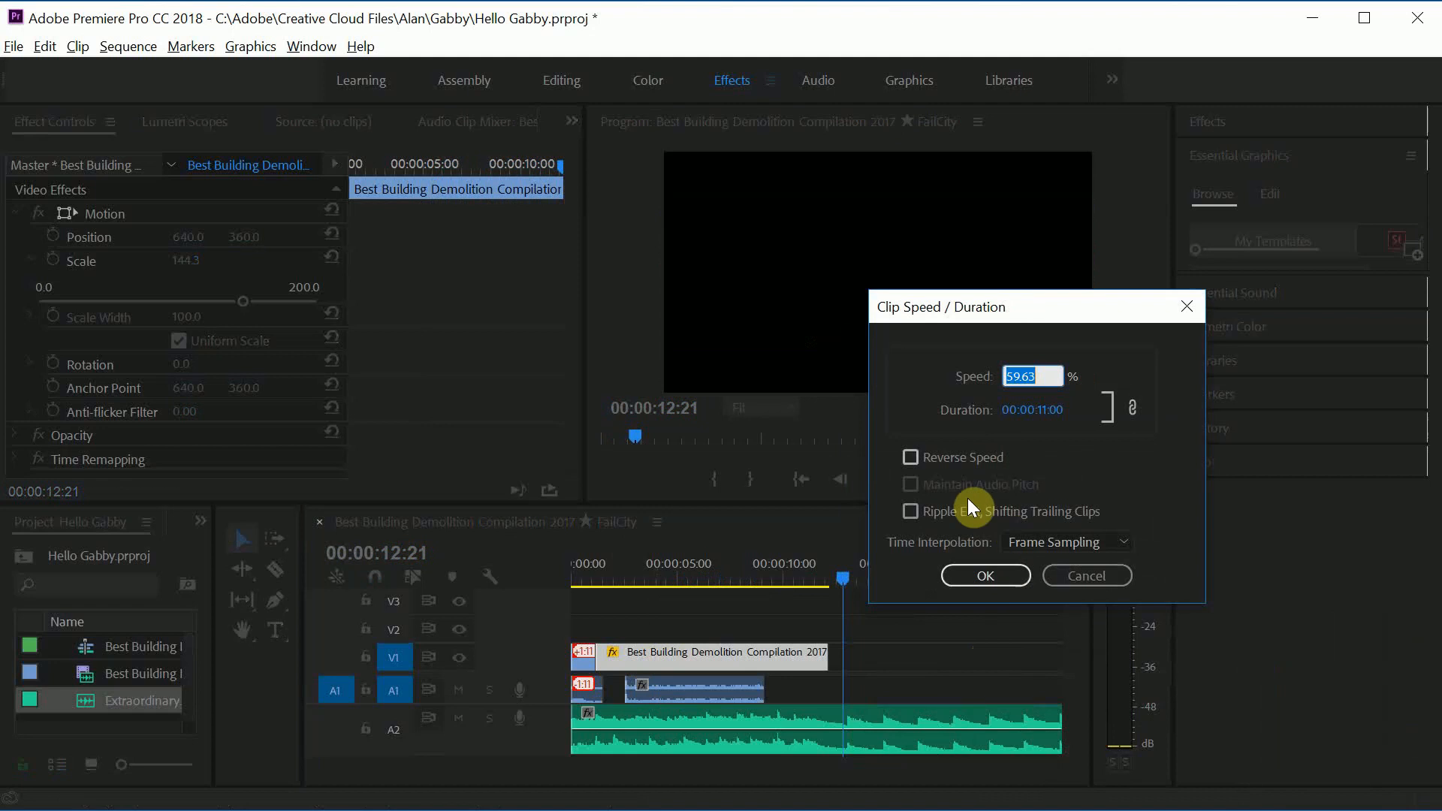
click(1084, 571)
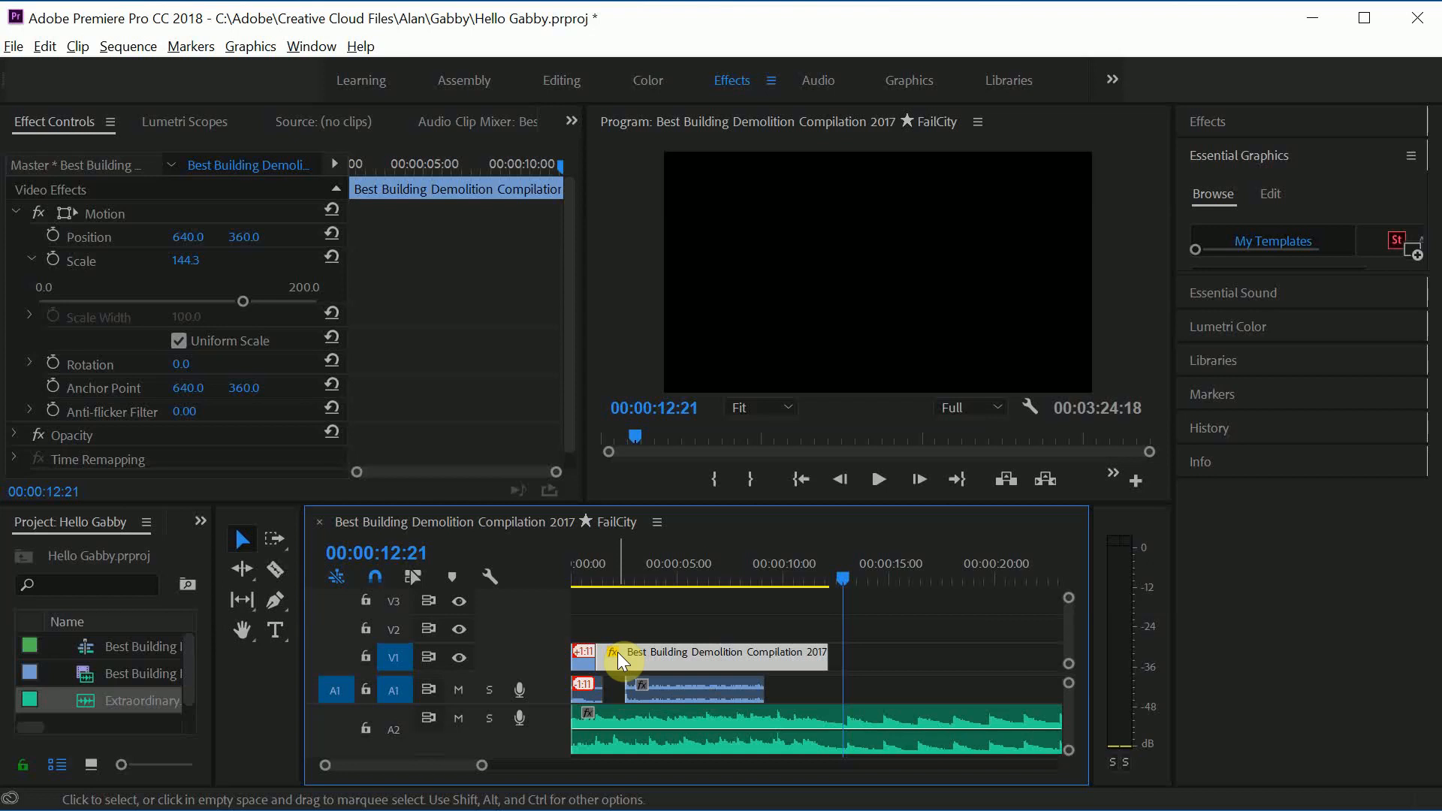
Mute audio track A1.
click(457, 692)
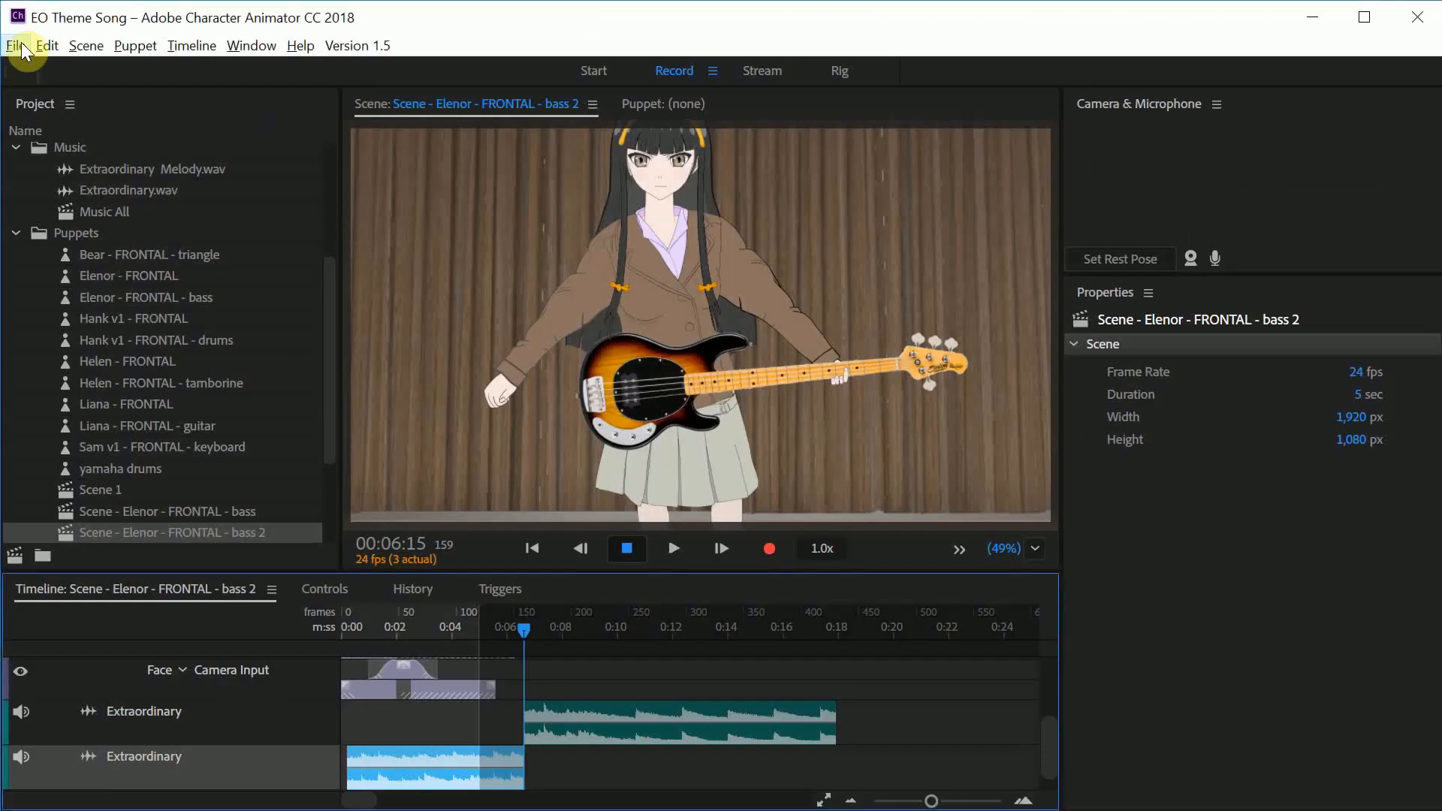
In Character Animator, examine the Adobe Media Encoder video export for Scene - Elenor - FRONTAL - bass 2 and cancel it.
click(15, 46)
click(84, 319)
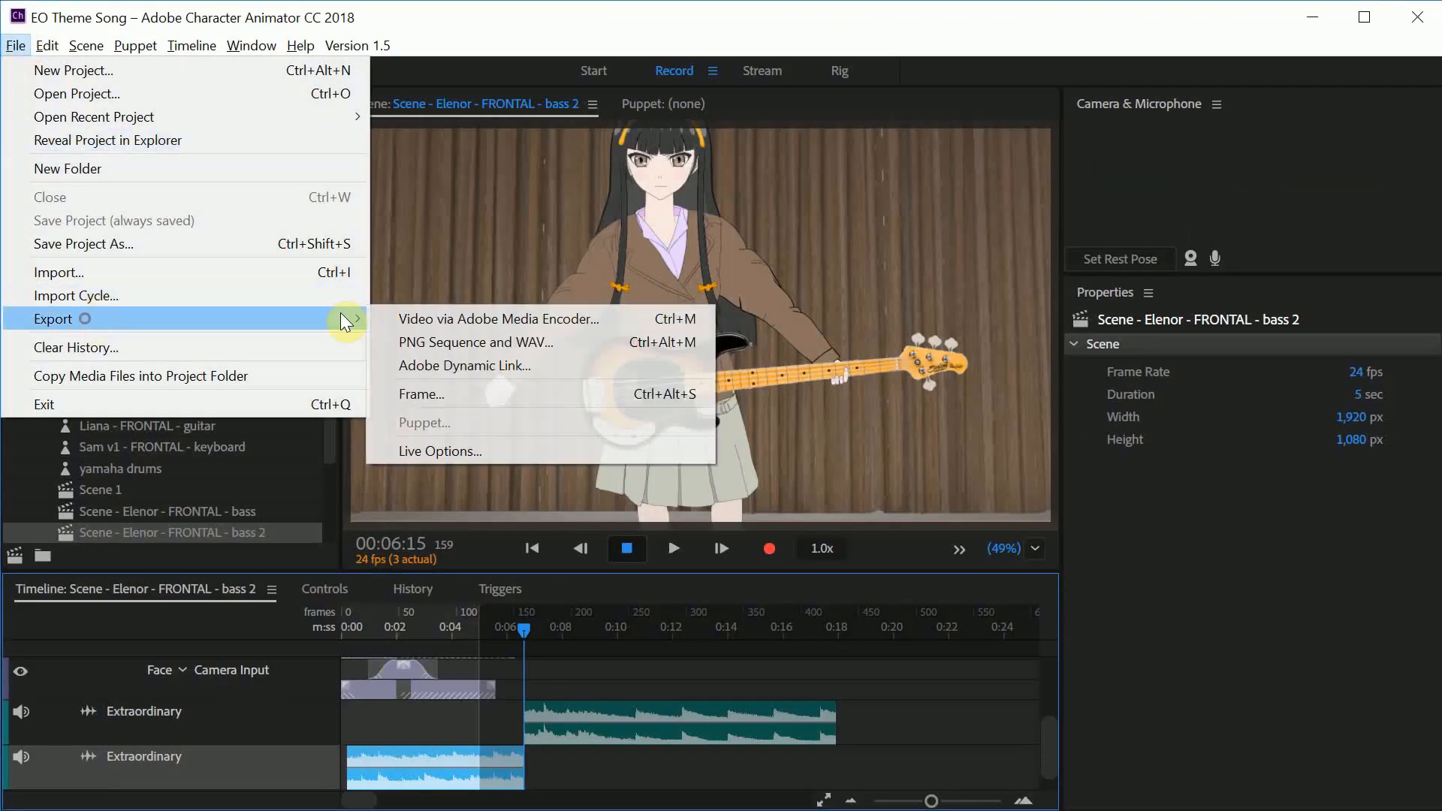
click(524, 319)
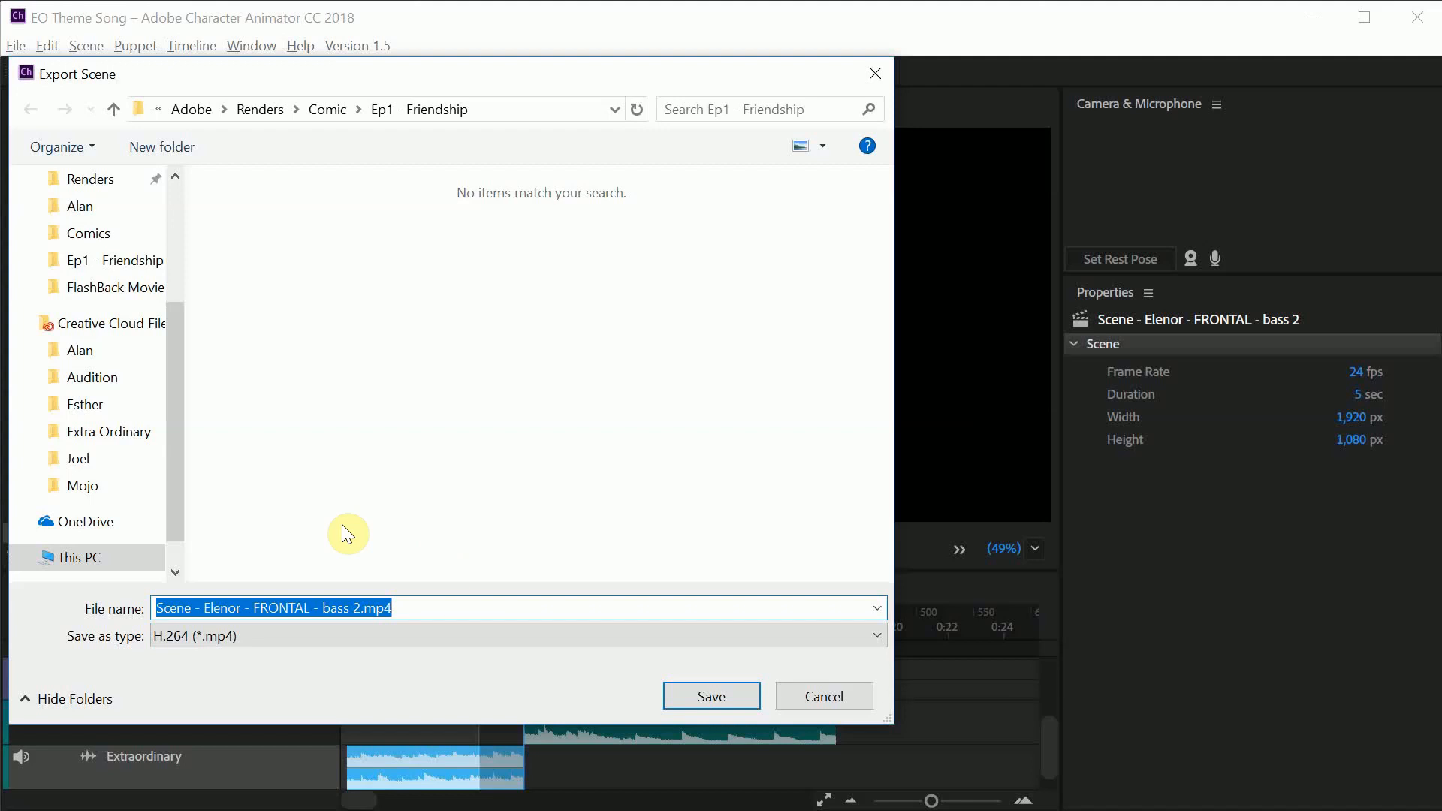
click(690, 696)
click(805, 706)
click(799, 694)
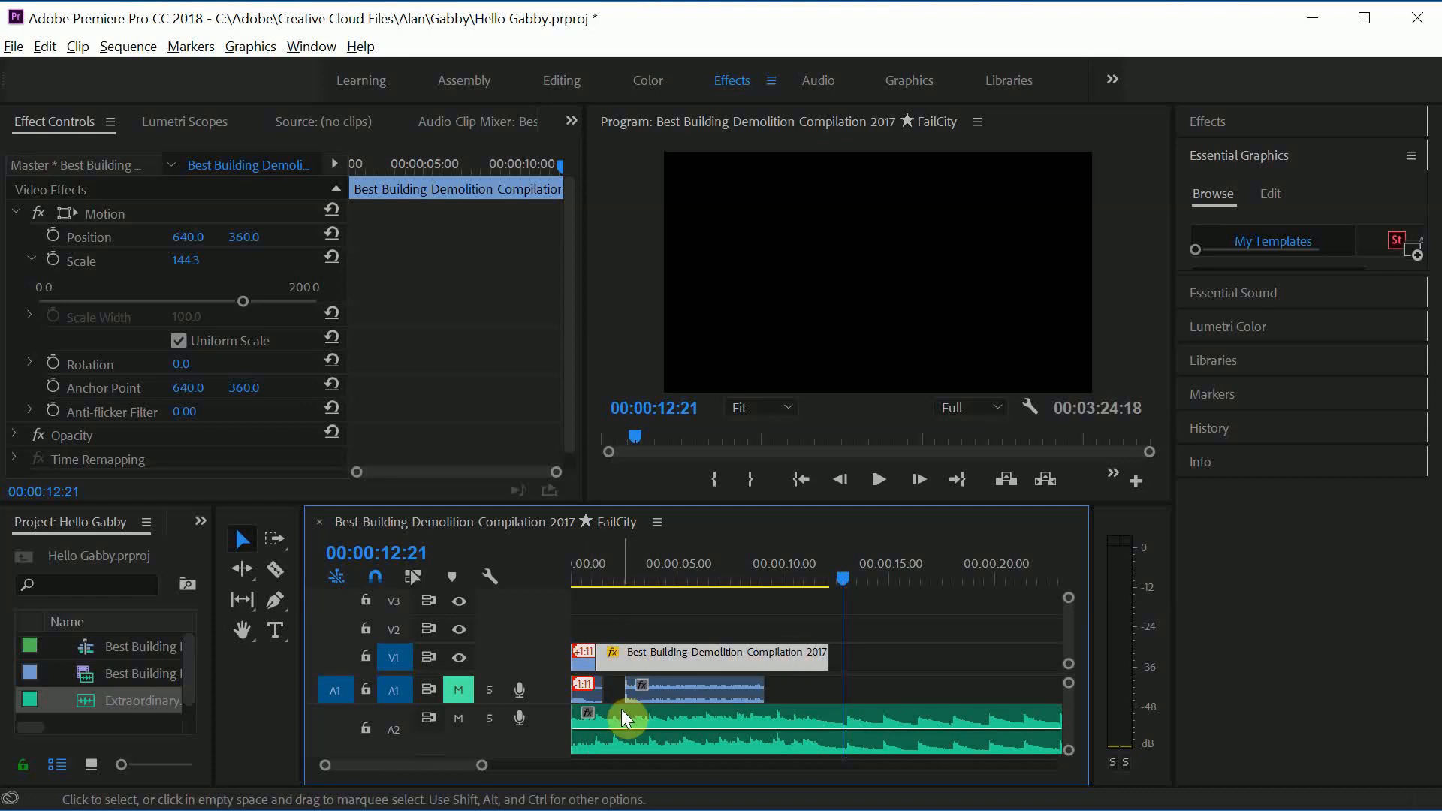
click(682, 685)
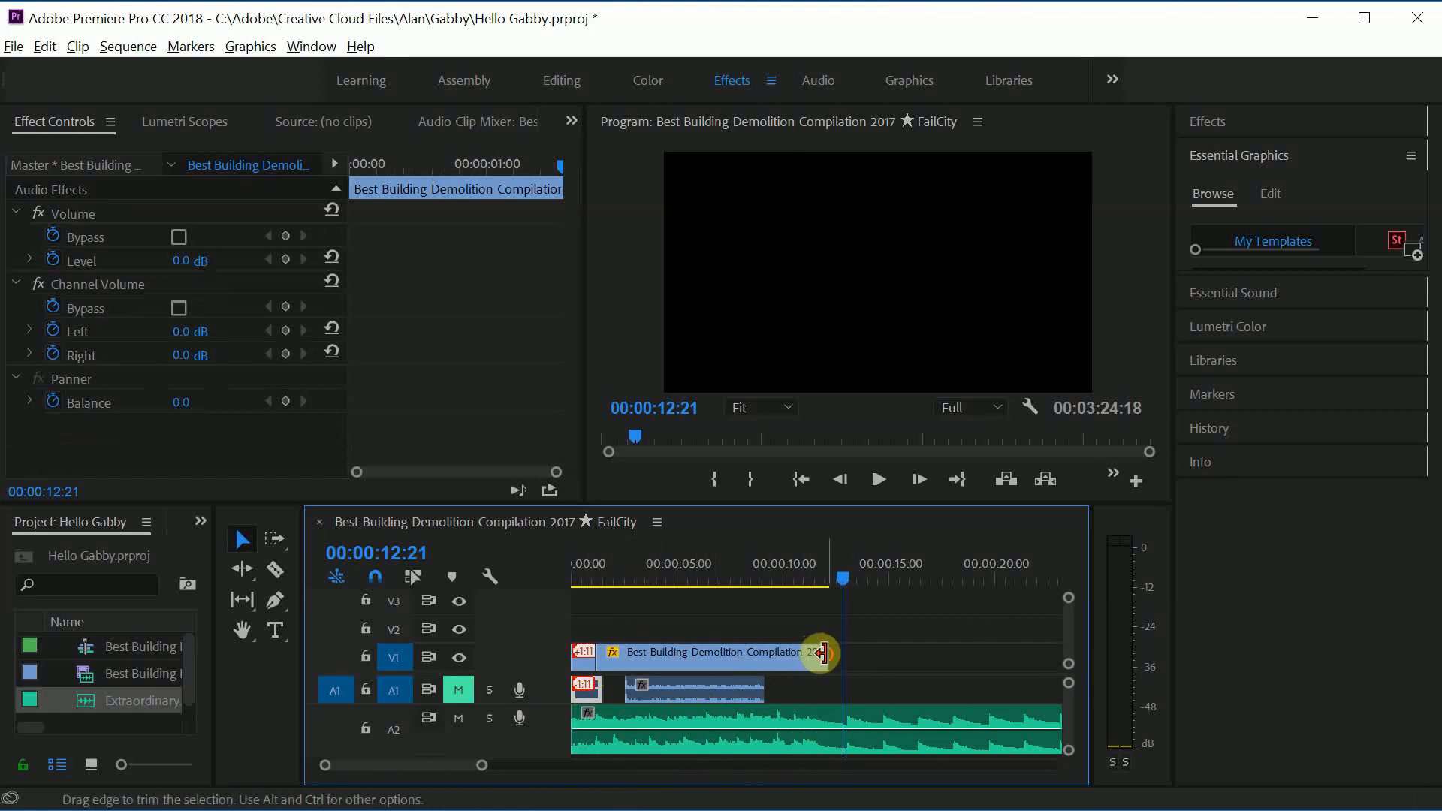
mouse_move(823, 652)
mouse_down()
mouse_move(781, 653)
mouse_move(817, 655)
mouse_up()
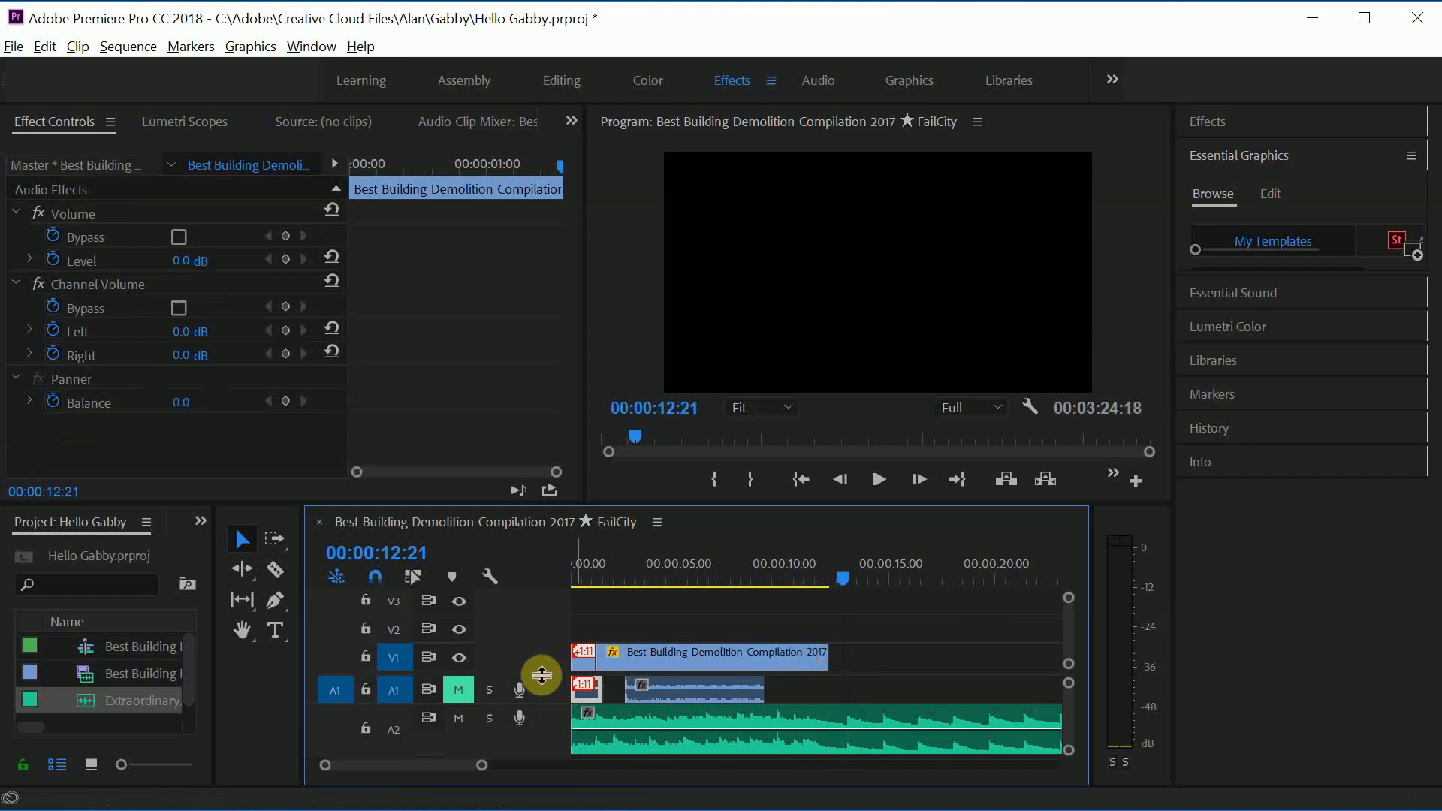
mouse_move(601, 661)
mouse_down()
mouse_move(662, 664)
mouse_move(601, 662)
mouse_up()
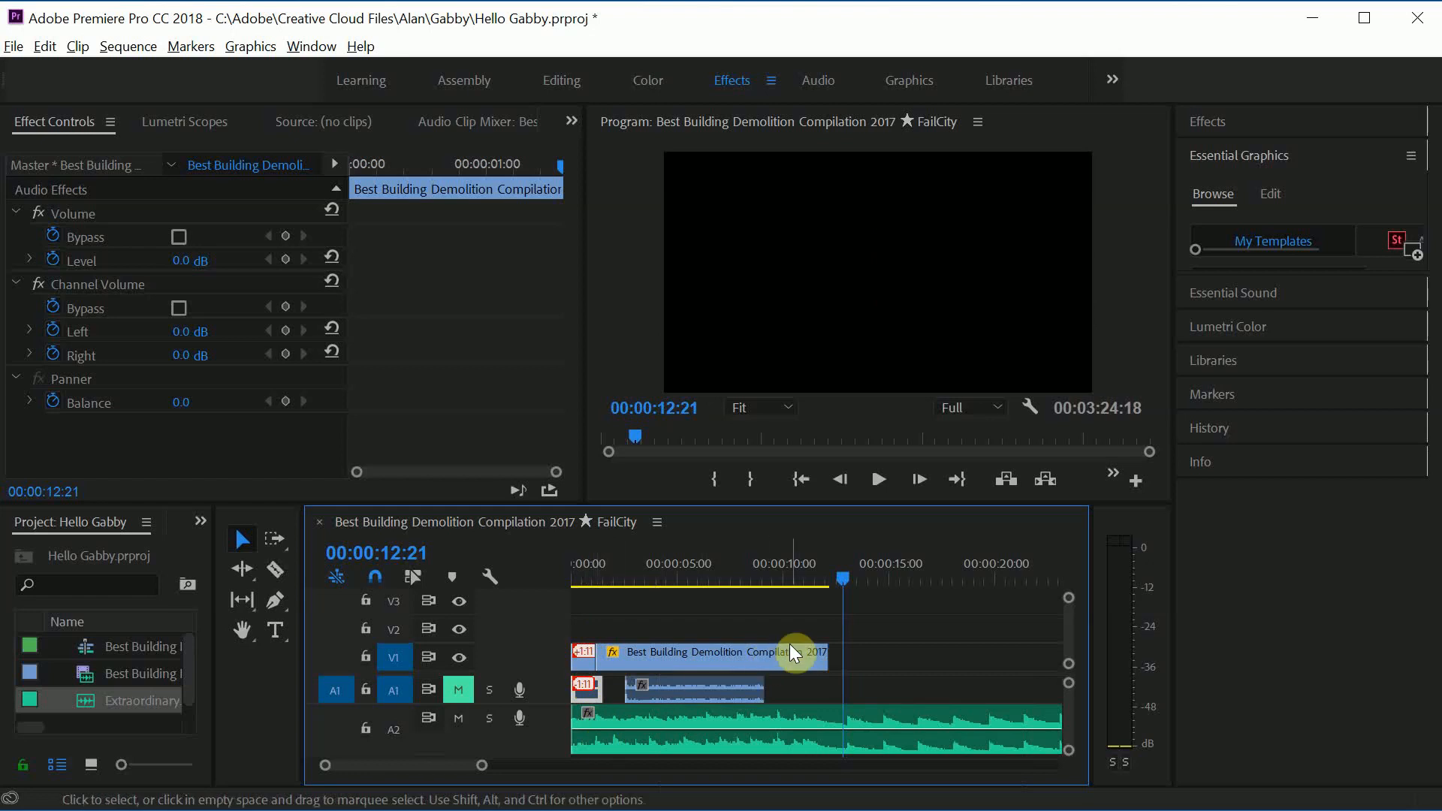
mouse_move(791, 646)
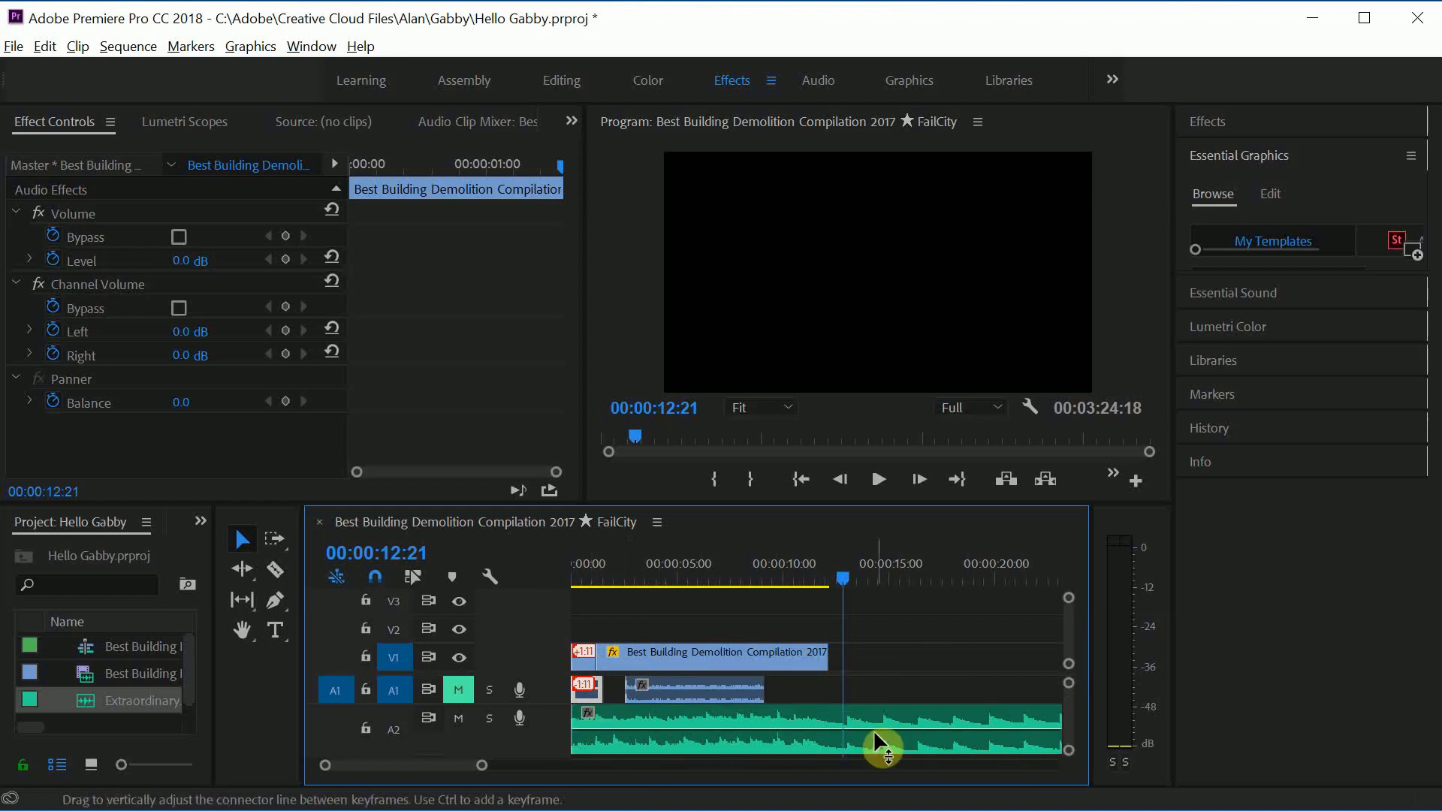
mouse_move(874, 732)
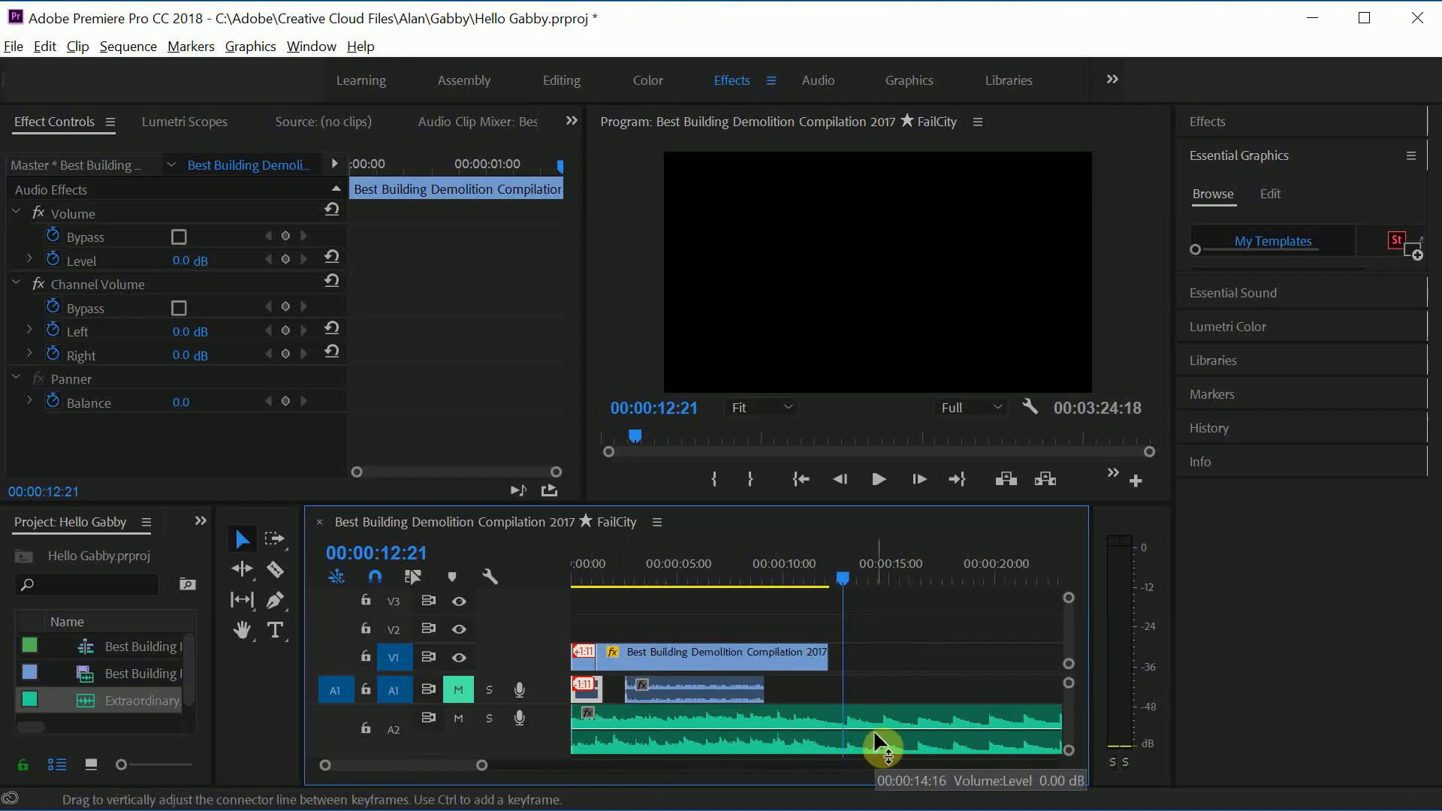